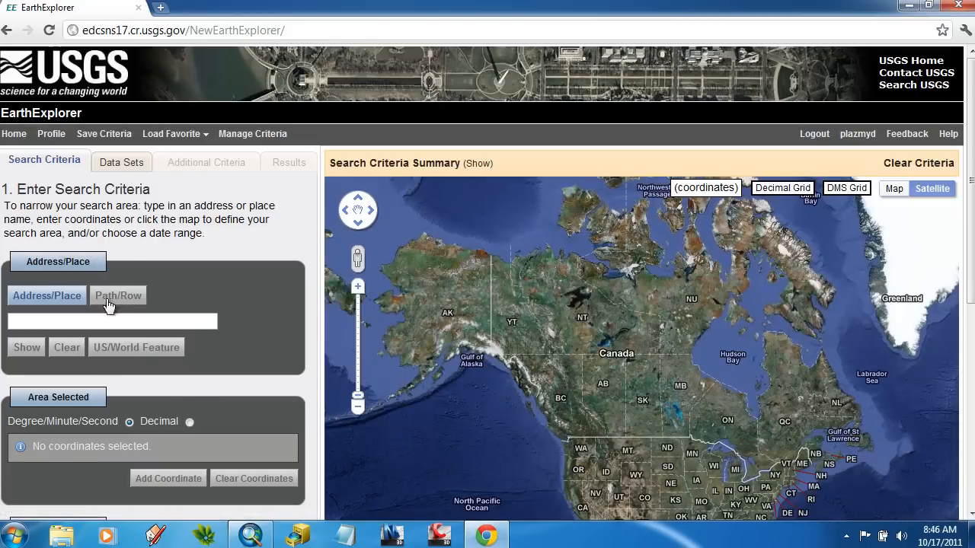
Outline a four-corner search area on the map along the North Dakota–Canada border, about 48.5° to 49.4° N and 99° to 103° W.
scroll(189, 390, down, 3)
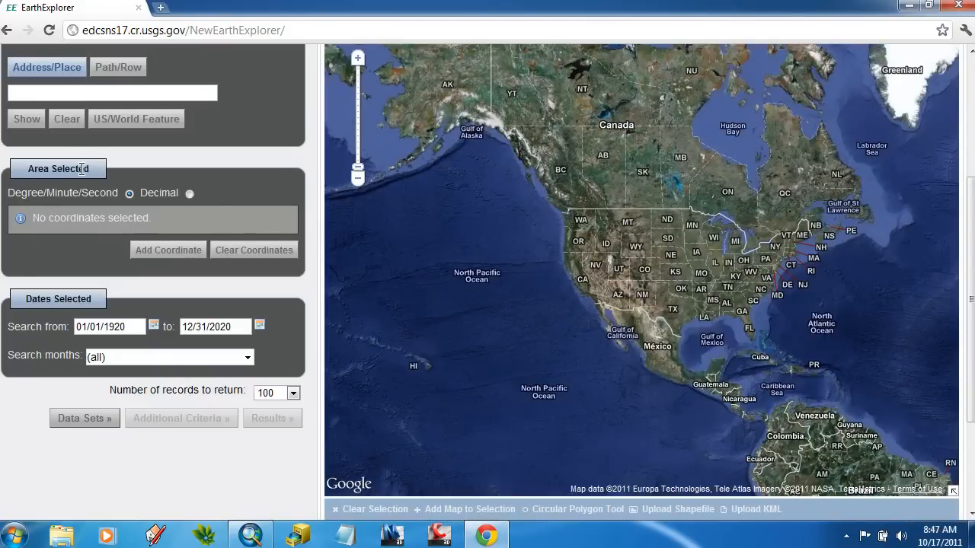
scroll(651, 257, up, 1)
click(730, 256)
click(763, 252)
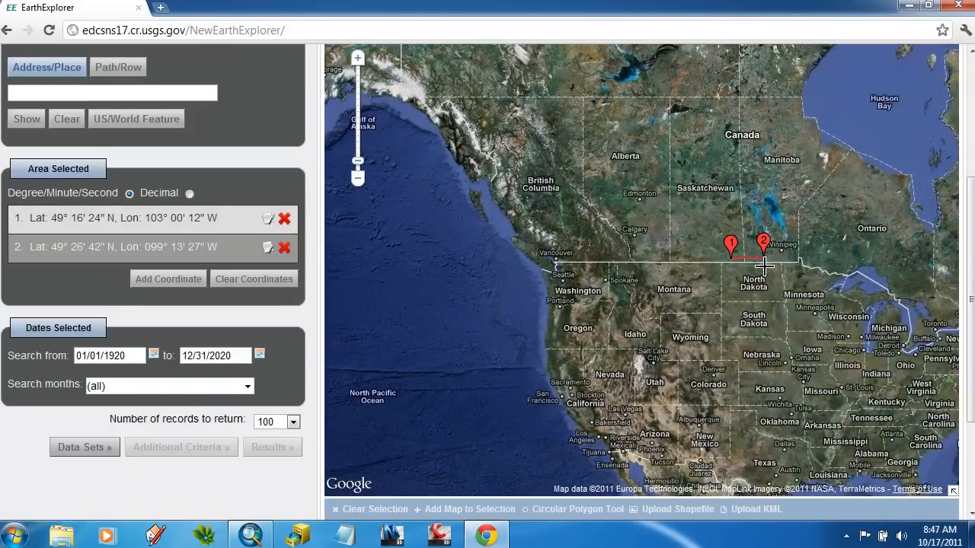
click(765, 267)
click(732, 270)
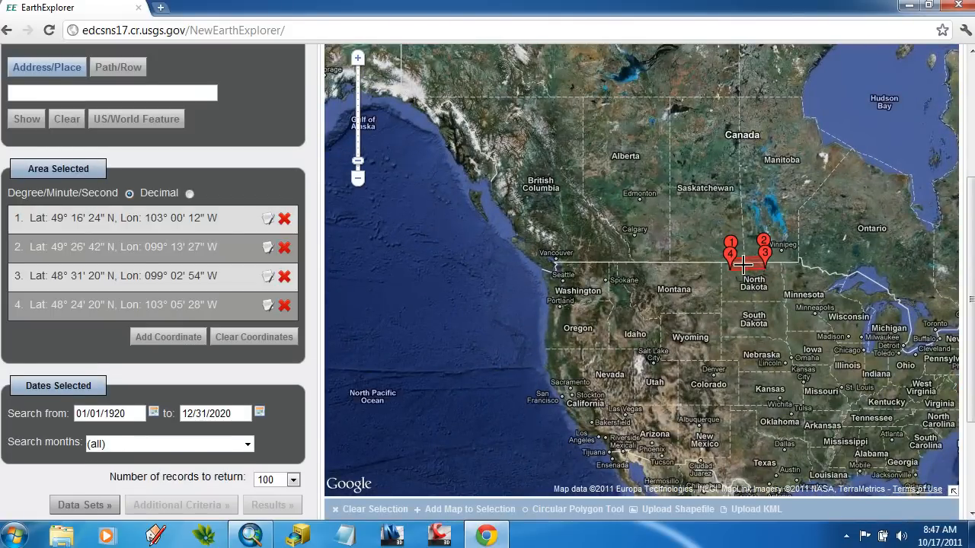
Choose SRTM from the Digital Elevation category as the data set to search.
scroll(211, 122, up, 3)
click(111, 165)
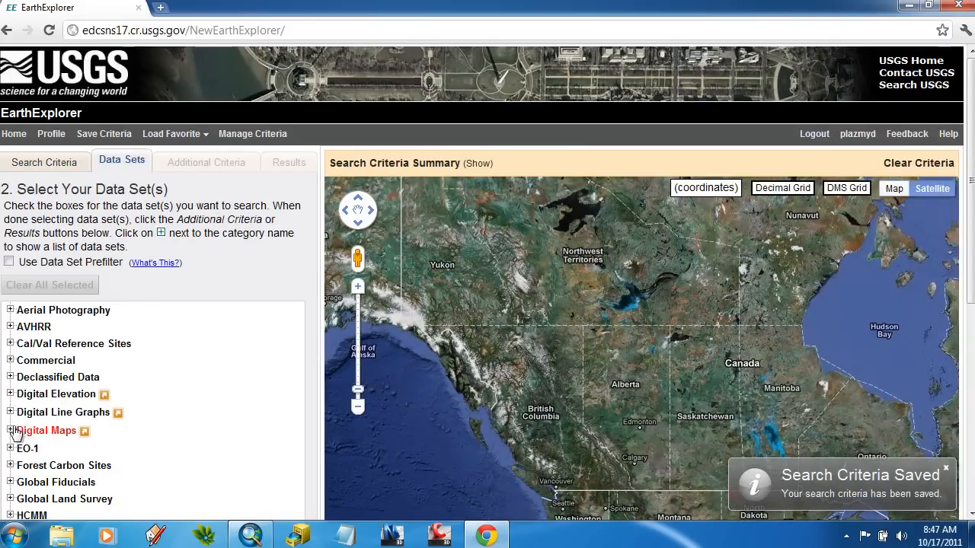
click(10, 395)
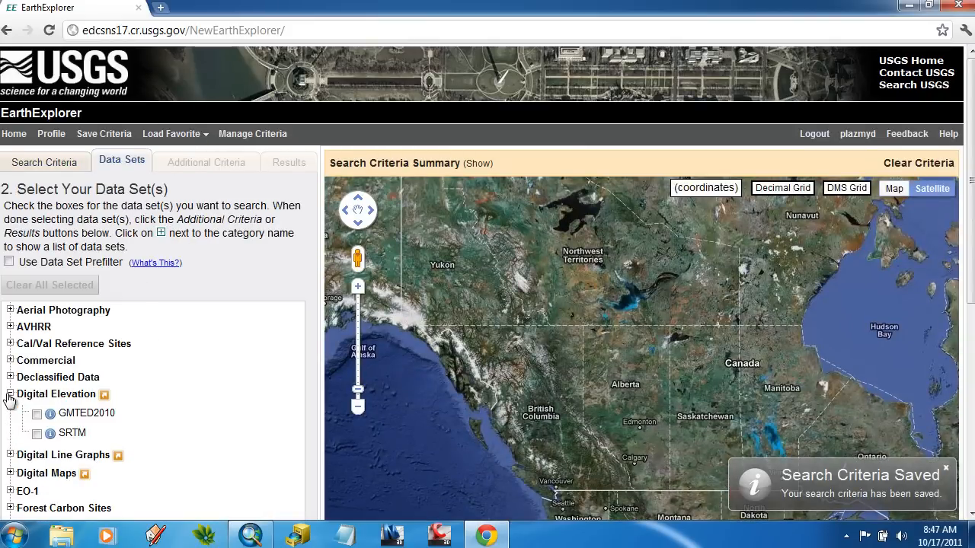
click(37, 435)
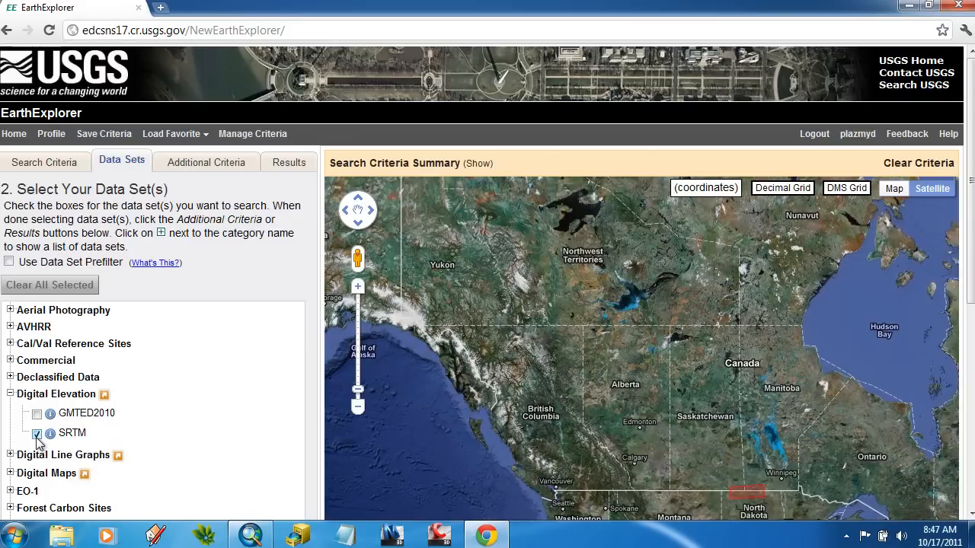
Restrict the SRTM resolution to 3 ARC (Non US Coverage) and run the search.
click(237, 168)
scroll(206, 355, down, 1)
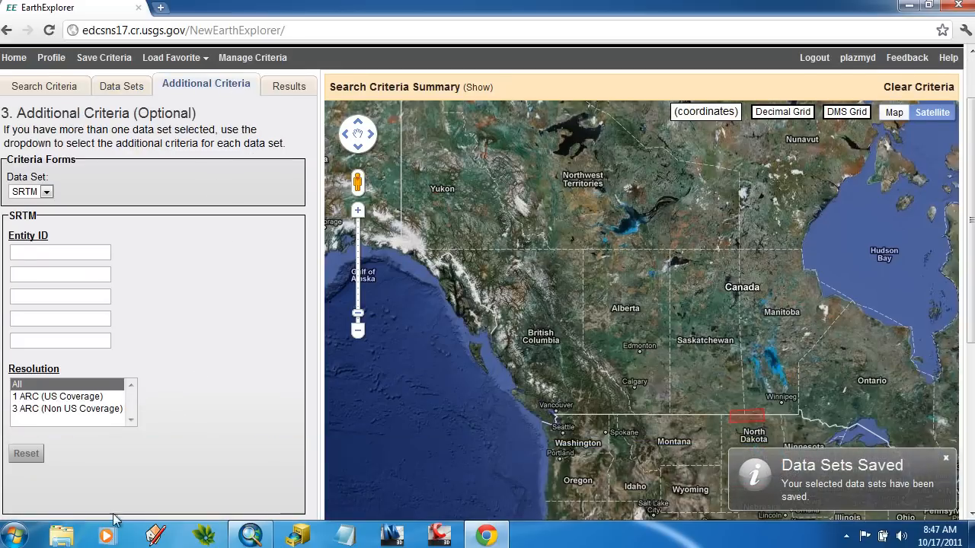
click(44, 409)
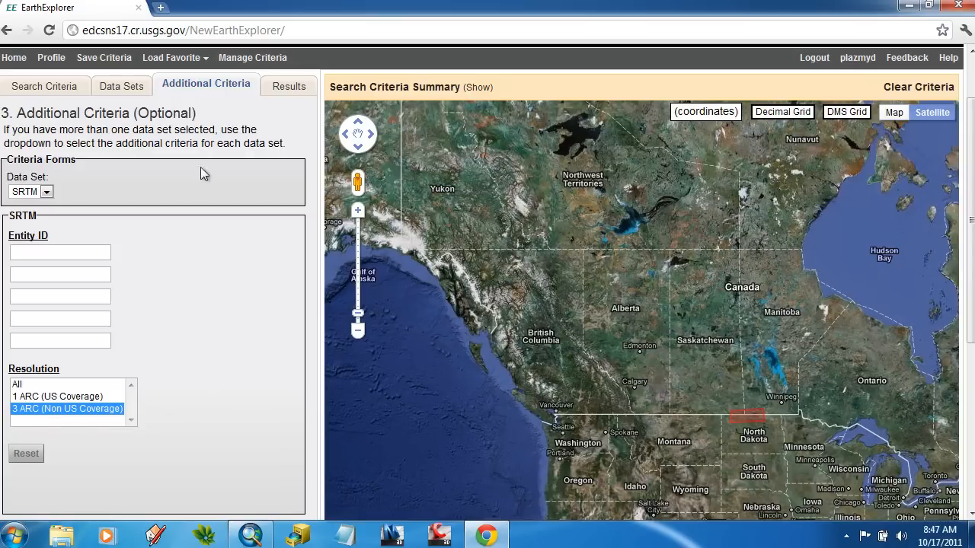
click(292, 86)
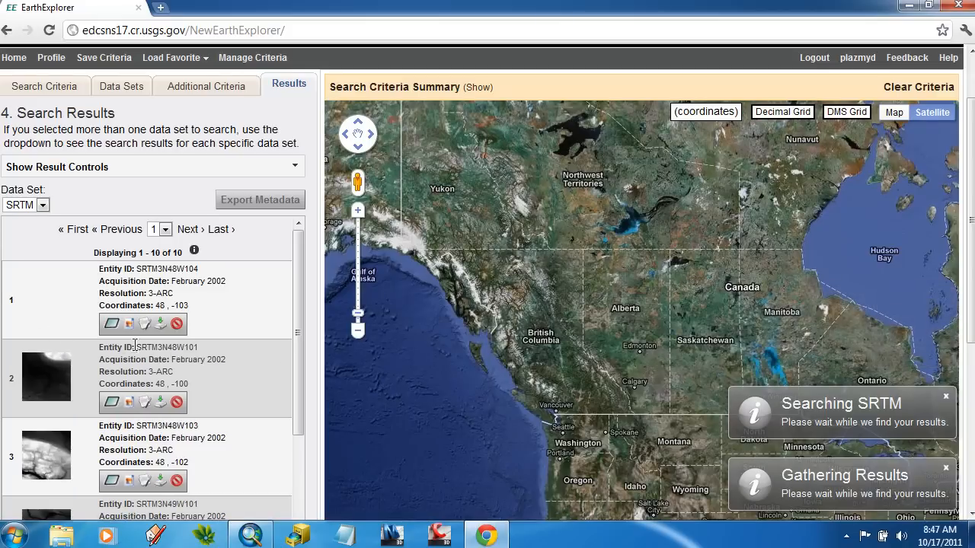
Show the map footprints of search results 2 through 8, from SRTM3N48W101 to SRTM3N48W102.
click(111, 403)
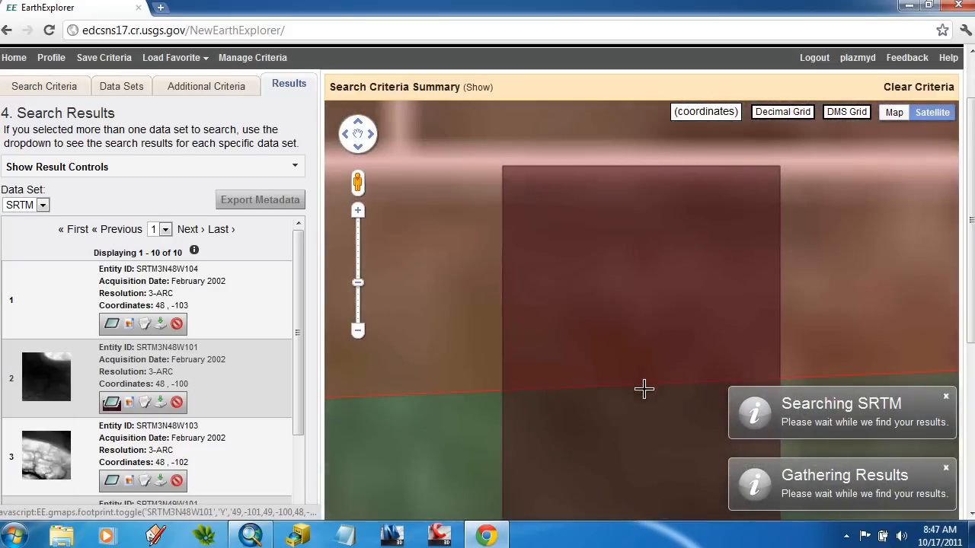
click(119, 482)
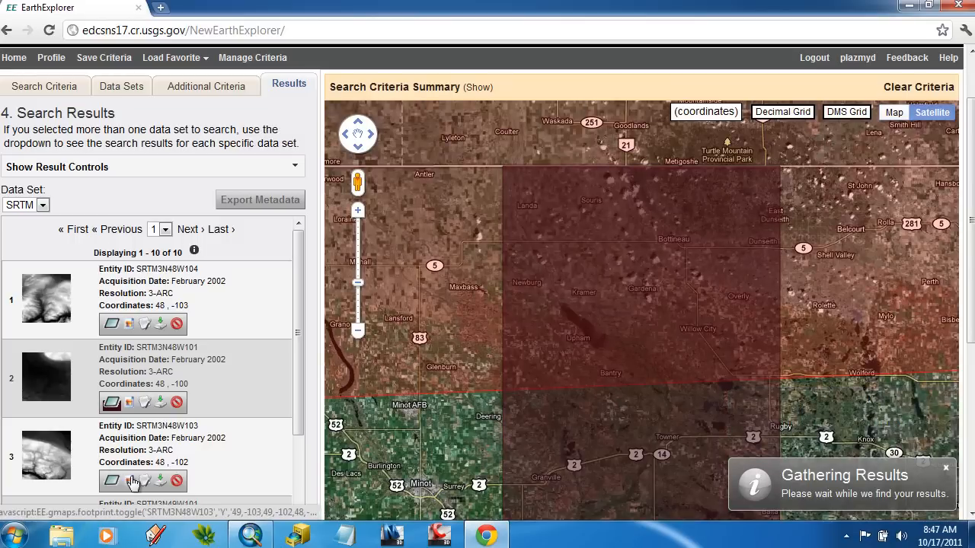
scroll(114, 451, down, 2)
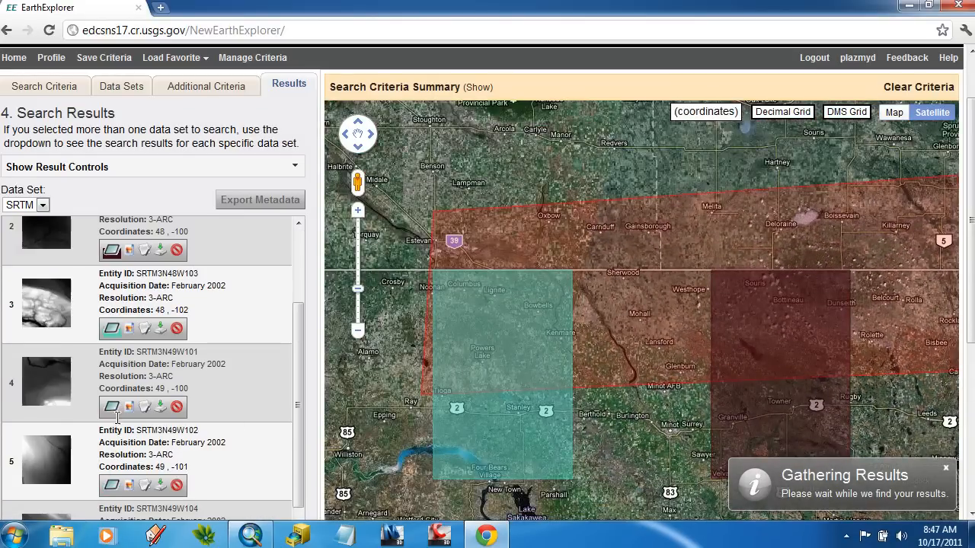
click(112, 405)
scroll(113, 460, down, 1)
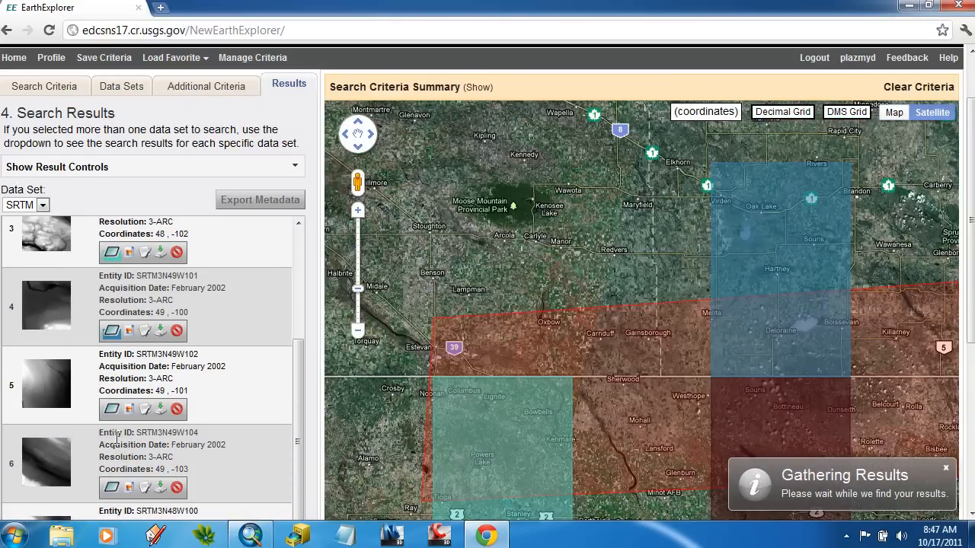
click(111, 410)
scroll(111, 415, down, 1)
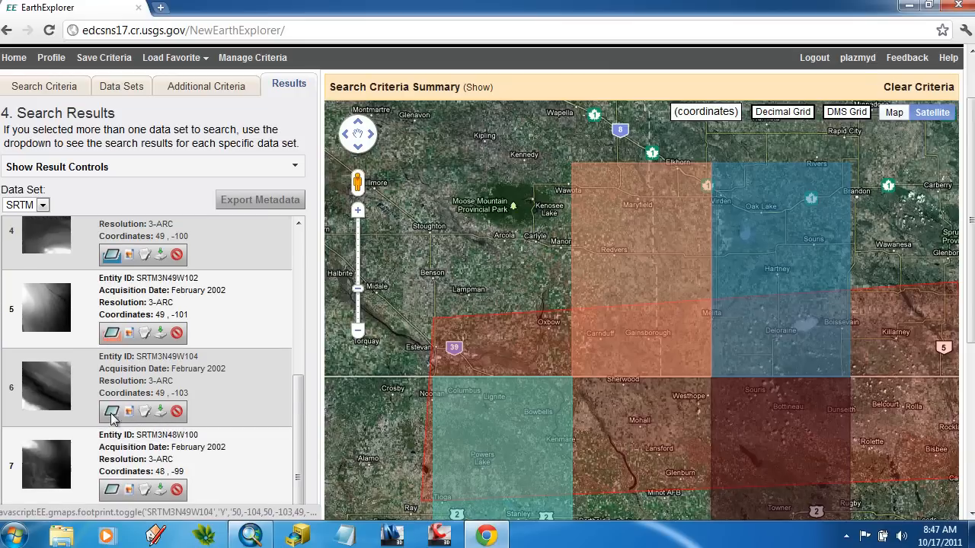
click(111, 411)
click(112, 488)
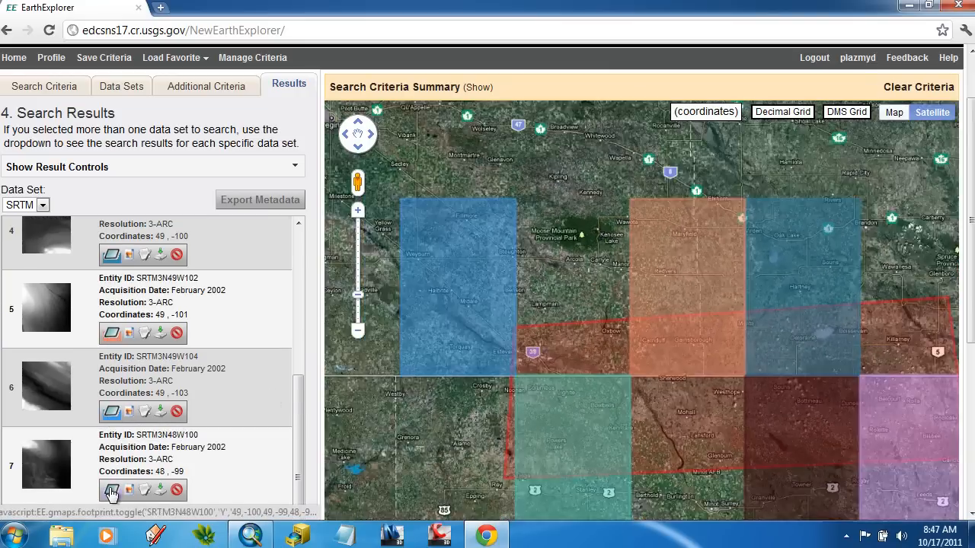
scroll(120, 467, down, 1)
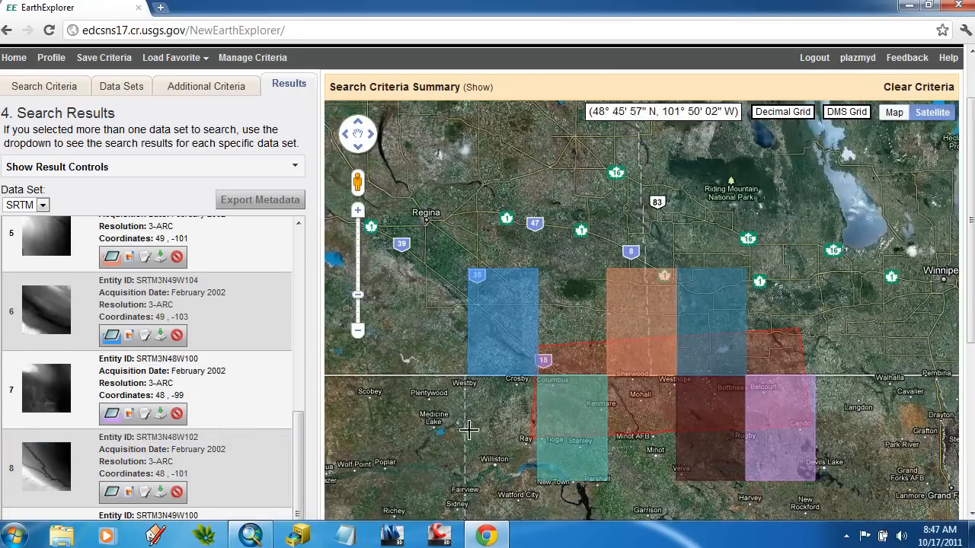
click(112, 492)
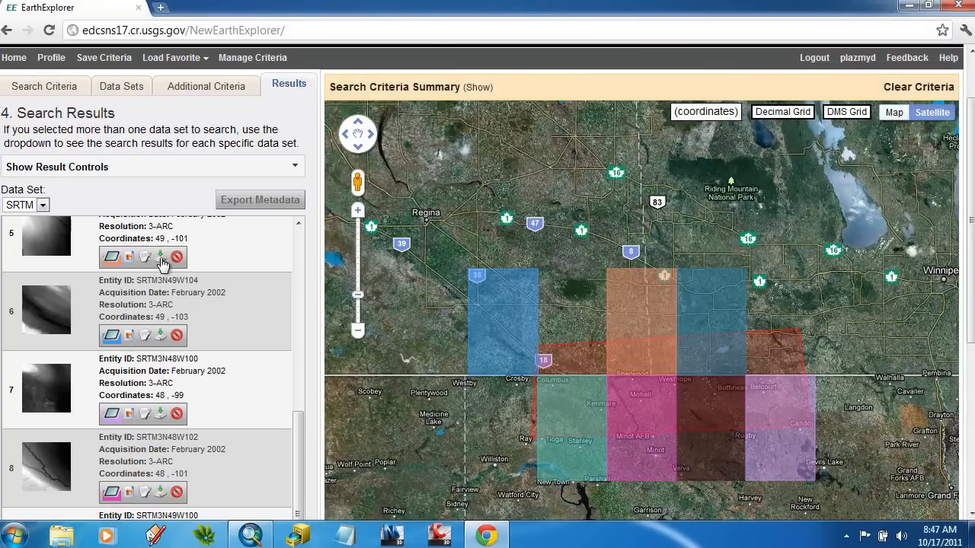
Check the DTED download option for scene SRTM3N49W102, then cancel without downloading.
click(161, 259)
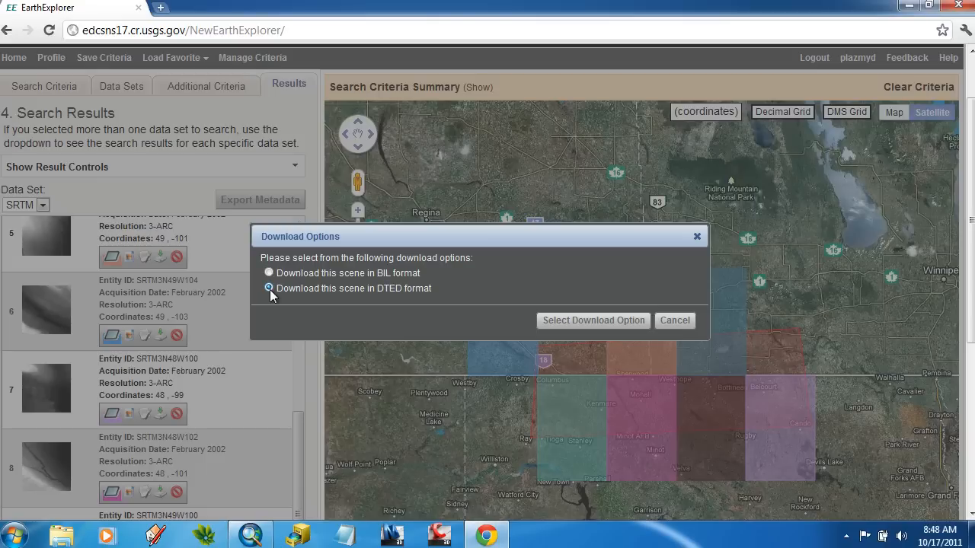
click(684, 326)
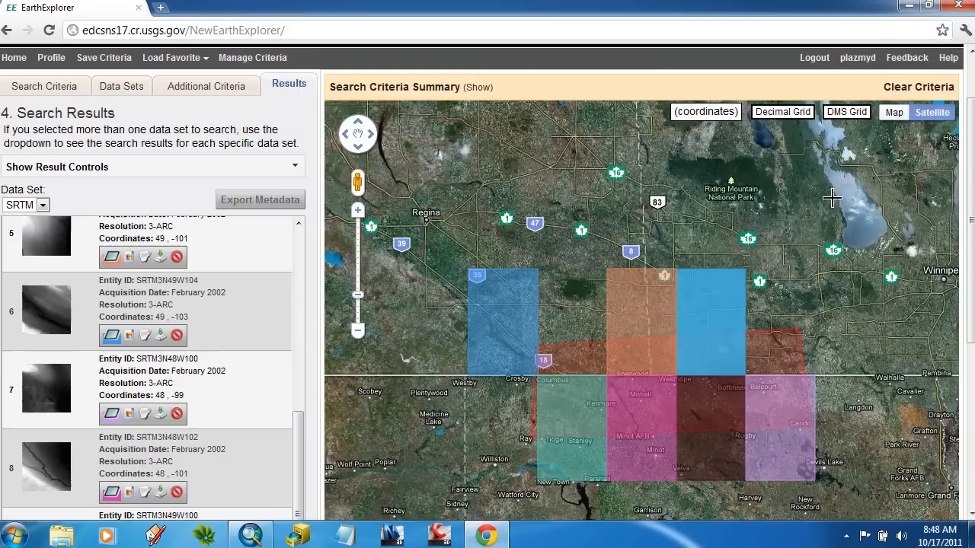
Switch to ArcMap and add the DEM_3.dt1 raster from the 101111 folder on the Desktop.
click(907, 7)
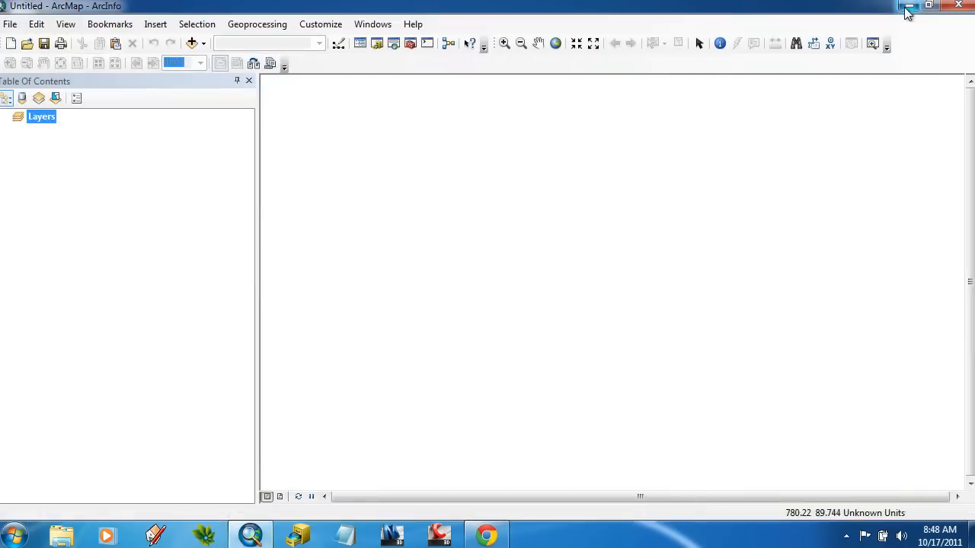
click(191, 43)
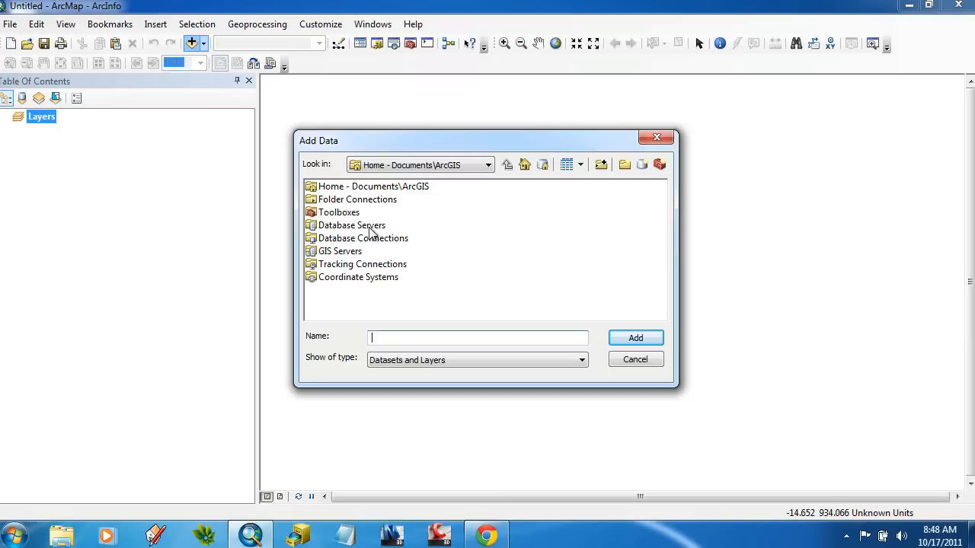
double_click(355, 201)
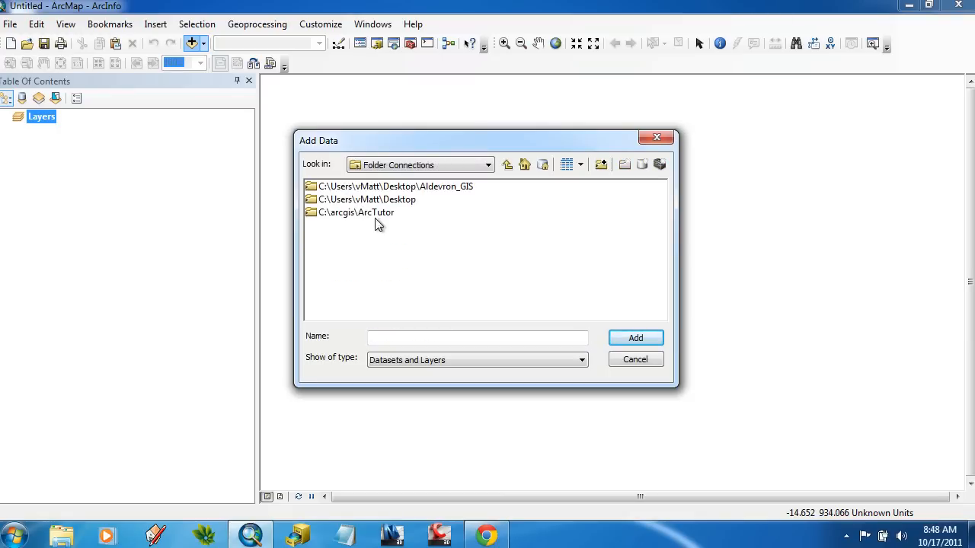
click(401, 201)
double_click(407, 206)
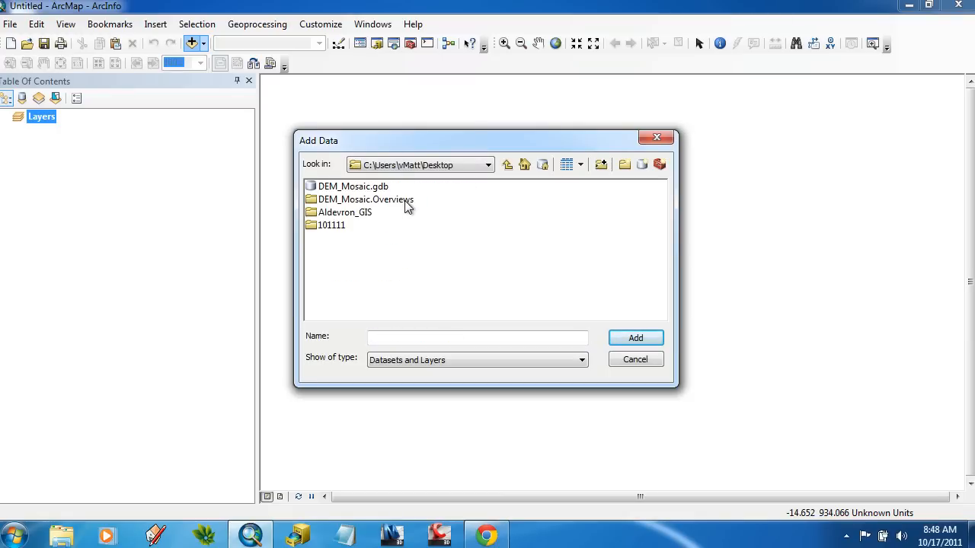
double_click(352, 226)
click(333, 189)
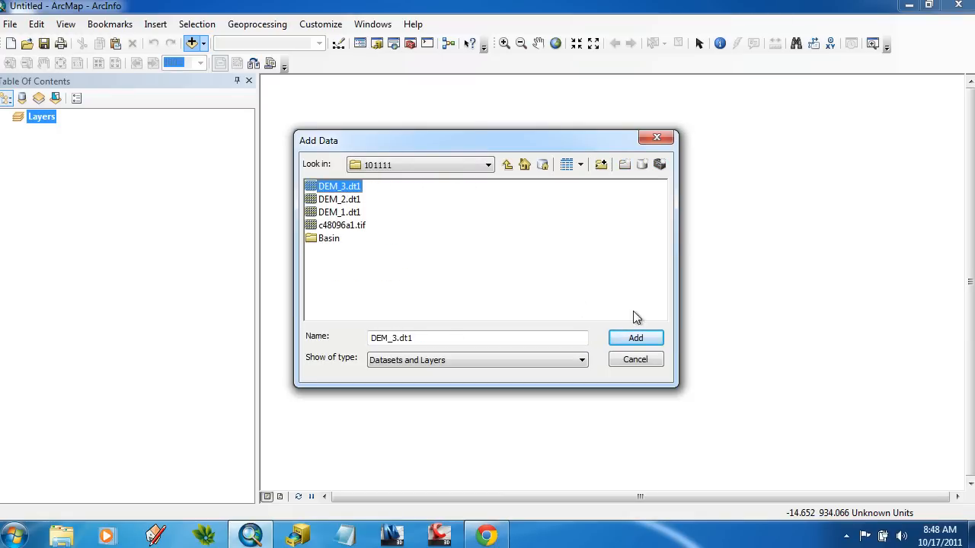
click(644, 337)
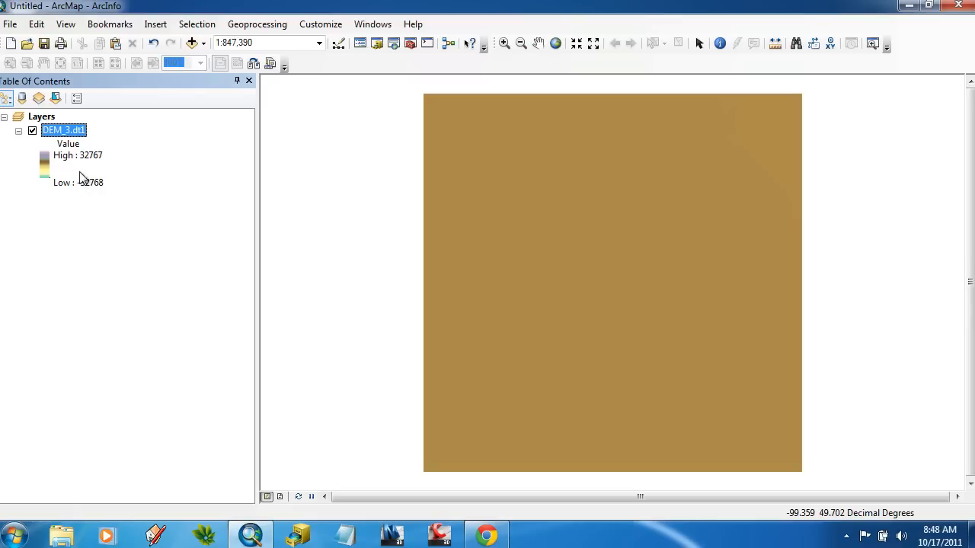
Open the symbology properties of the DEM_3.dt1 layer and compute its statistics.
double_click(61, 127)
right_click(61, 128)
click(123, 352)
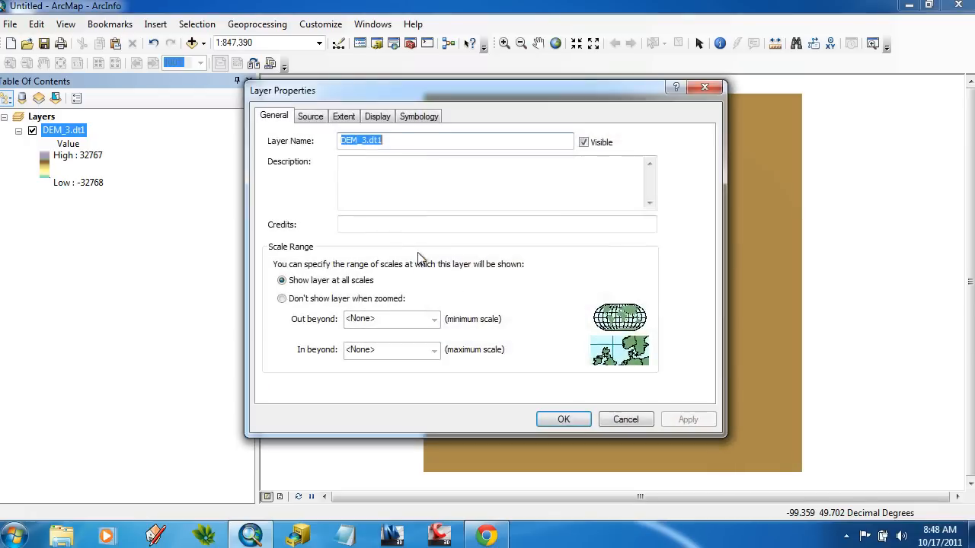
click(416, 117)
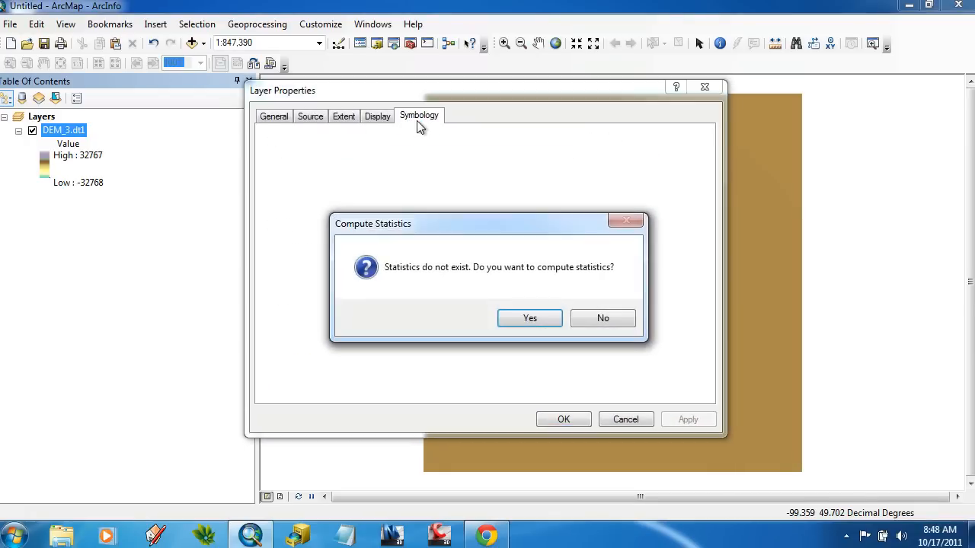
click(525, 318)
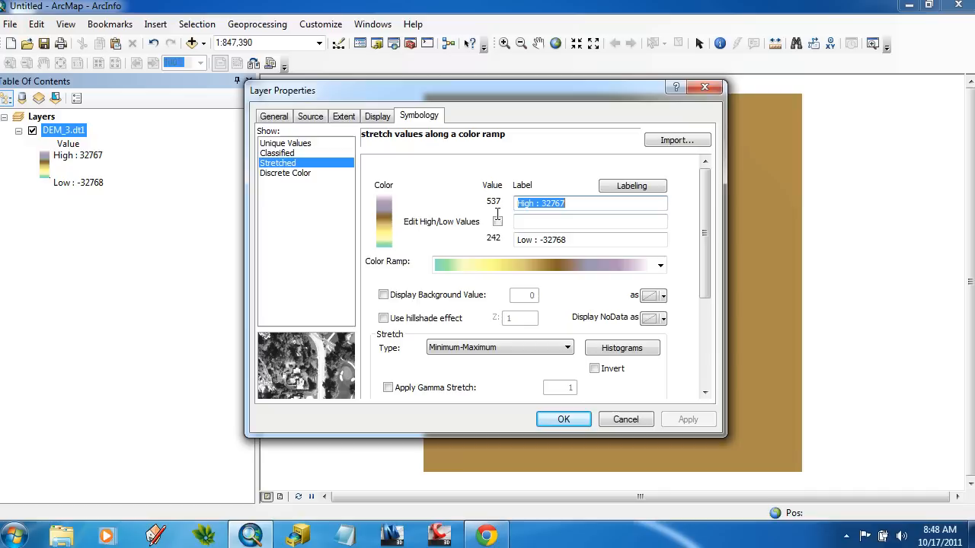
Set the color ramp of the stretched DEM_3.dt1 symbology to black-to-white.
click(386, 218)
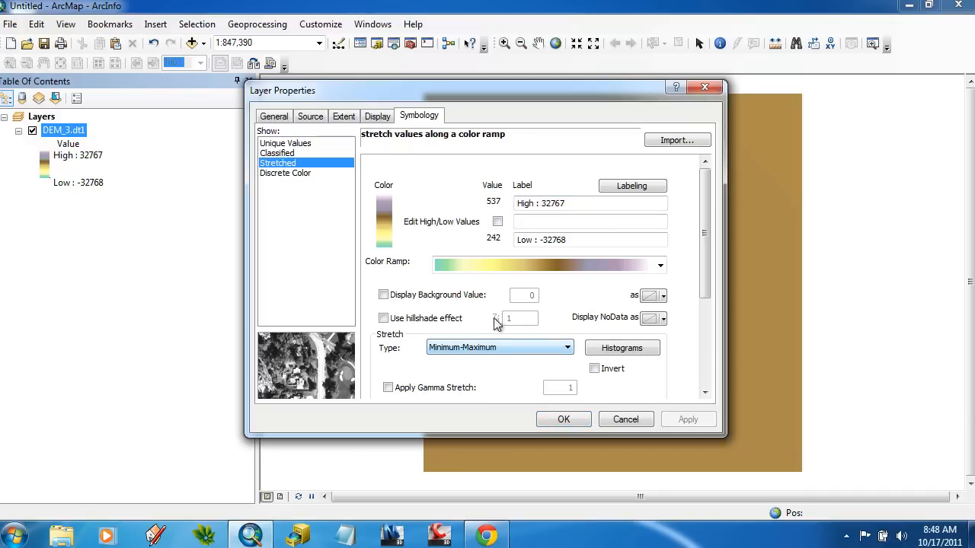
click(490, 267)
scroll(552, 160, up, 3)
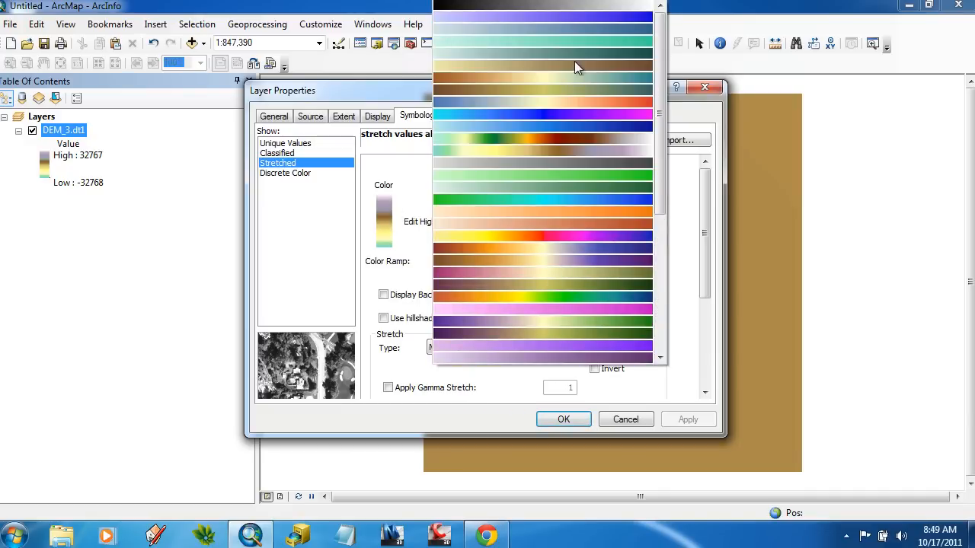
click(562, 27)
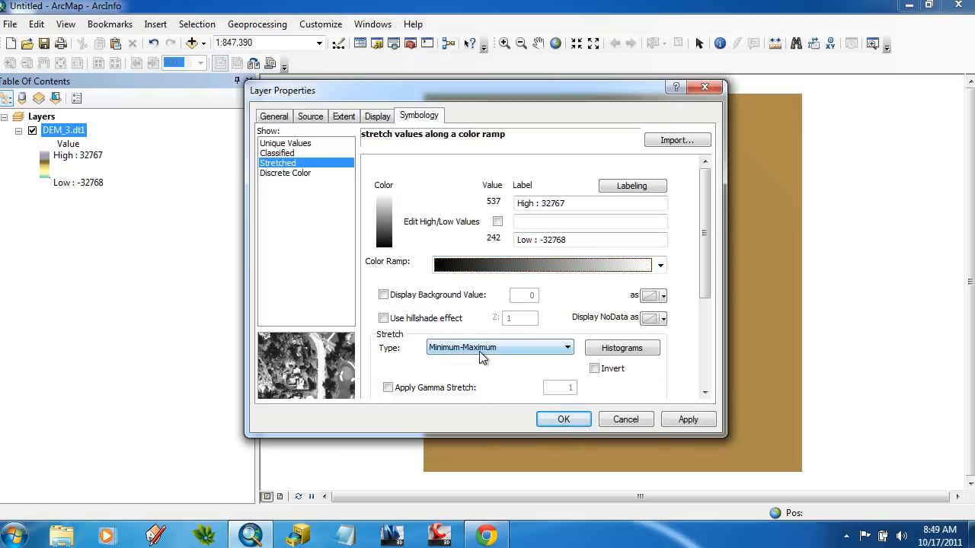
Label the ends of the stretch High Value and Low Value.
click(516, 204)
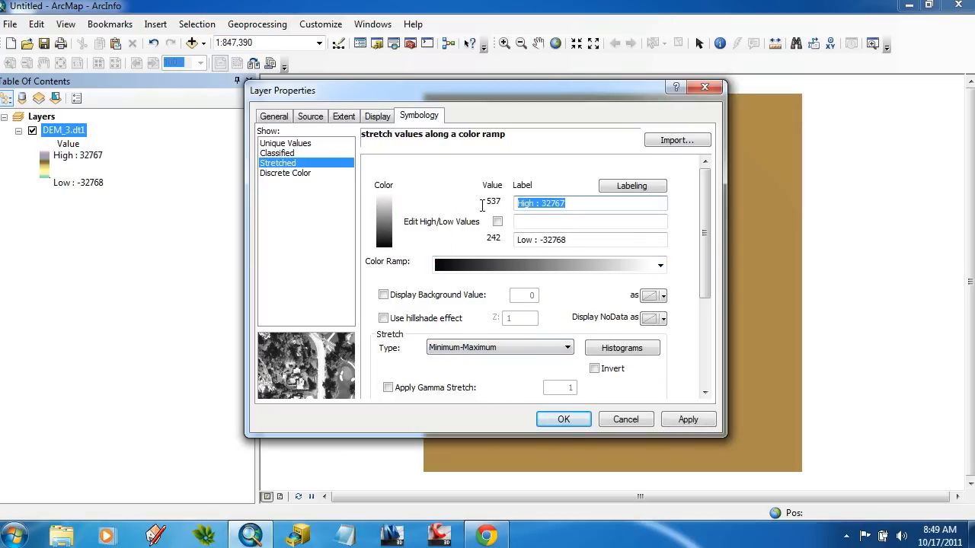
text(High V)
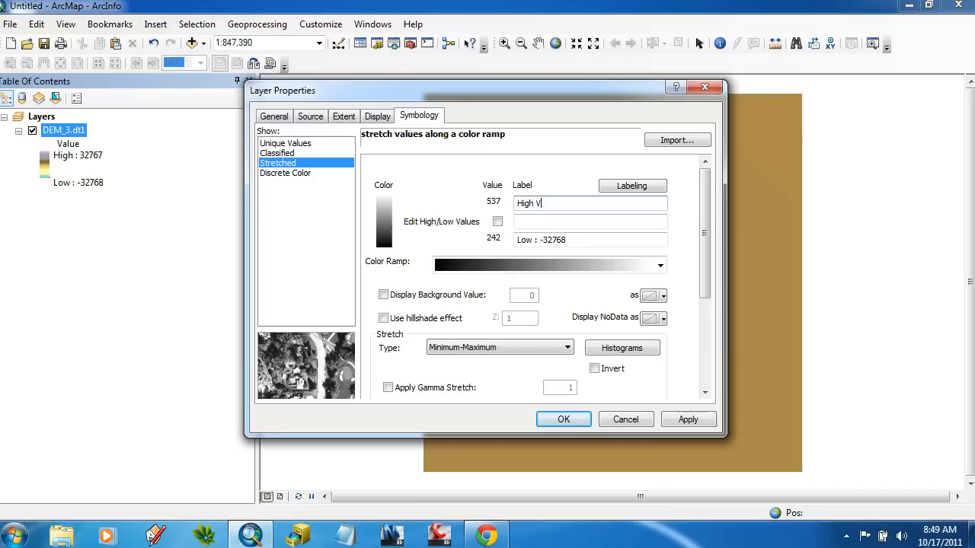
key(Tab)
key(Tab)
text(Low)
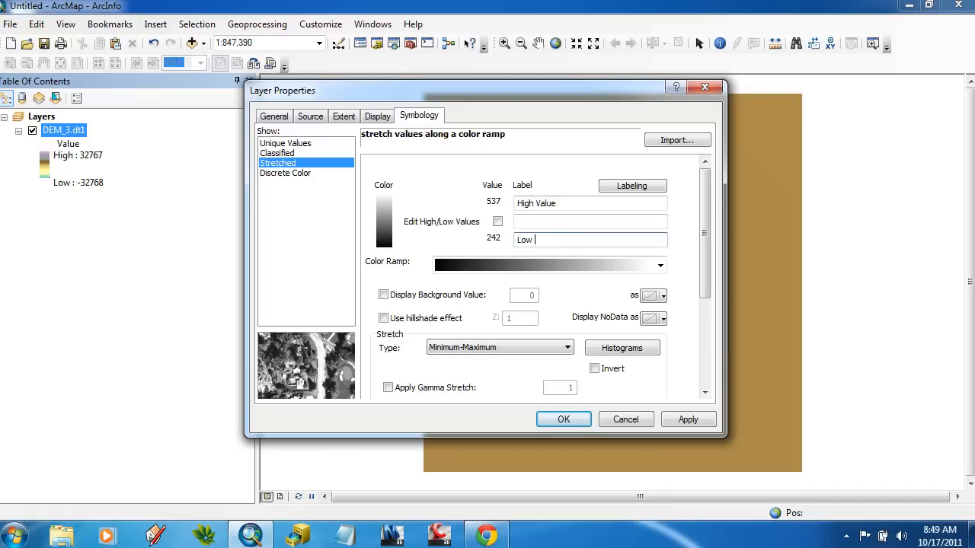
Replace the stretch end labels with 537 for the high end and 242 for the low end, and apply the symbology.
key(shift+Tab)
key(shift+Tab)
text(5)
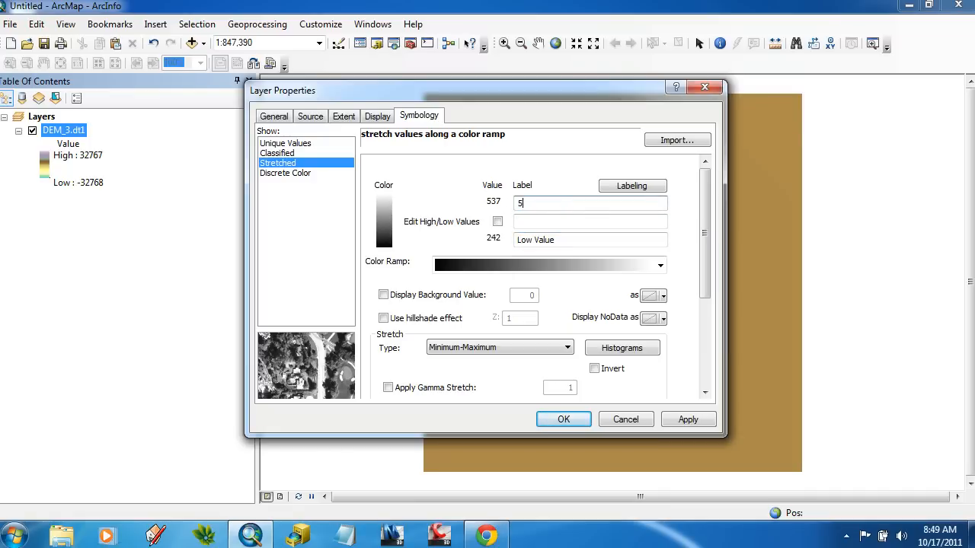
text(37)
key(Tab)
key(Tab)
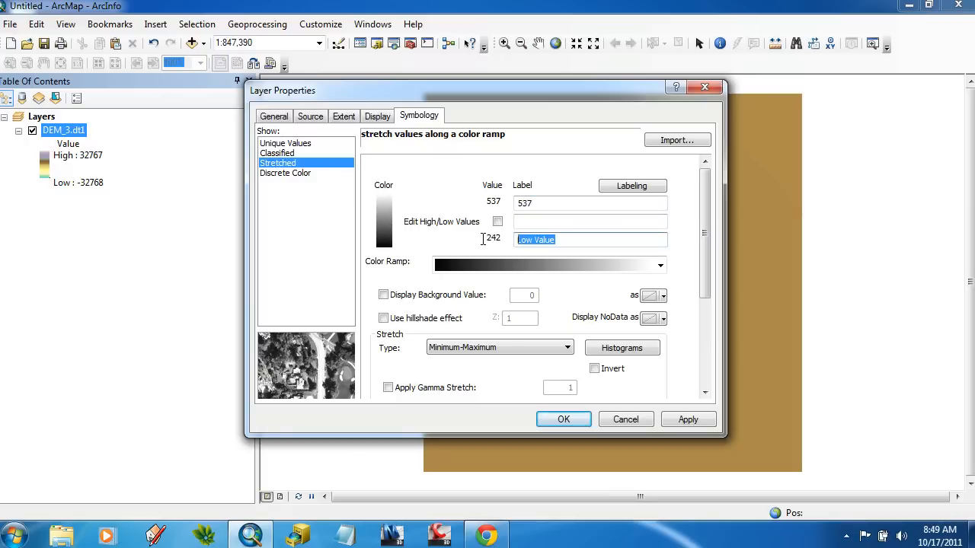
text(242)
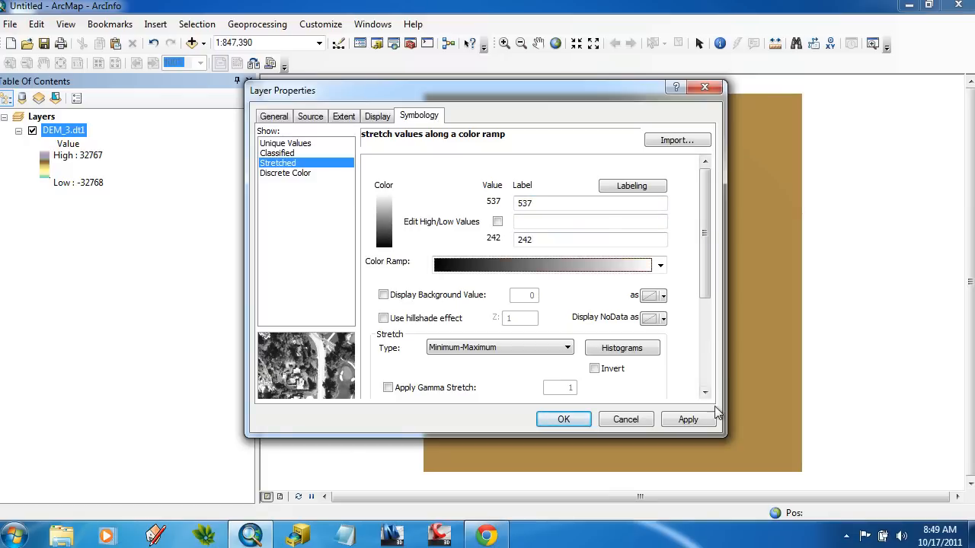
click(709, 422)
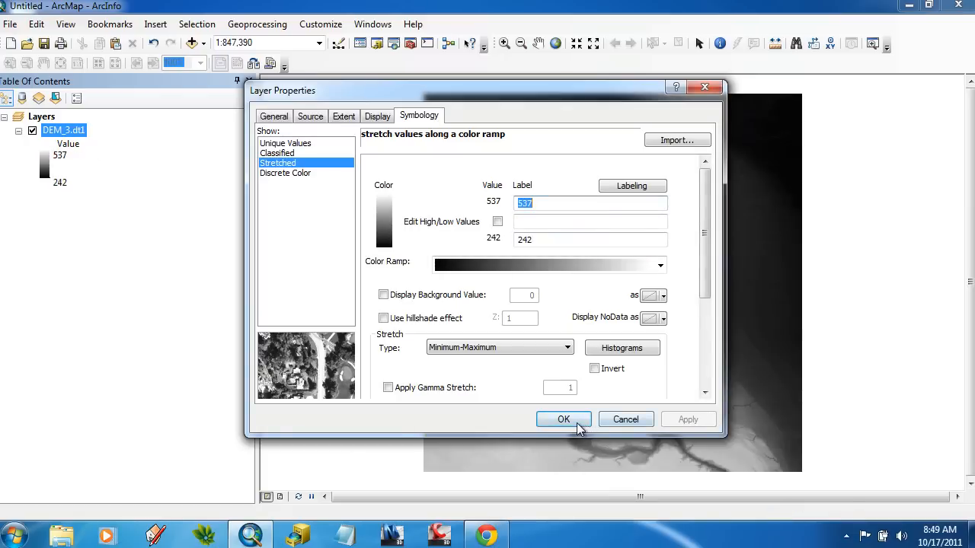
click(580, 423)
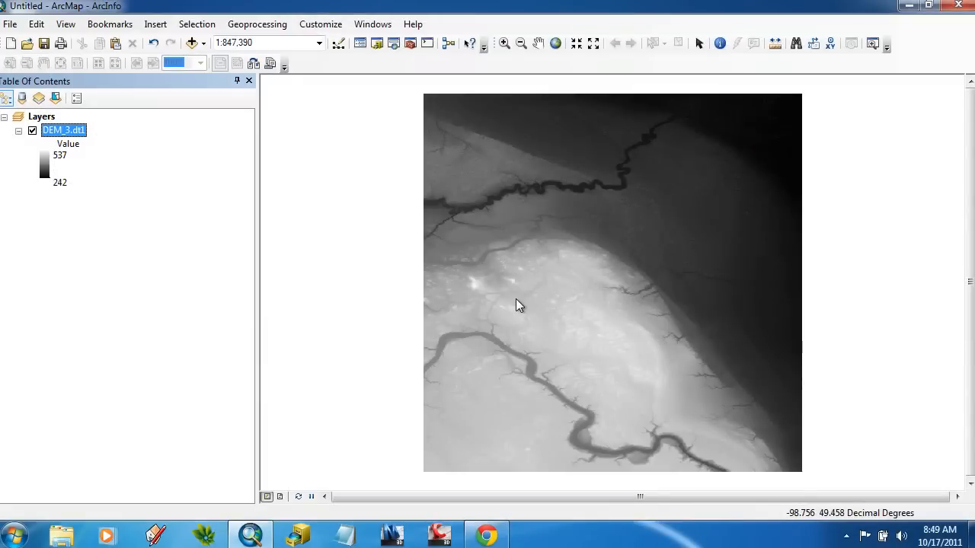
Switch to EarthExplorer in Chrome, open the SRTM data set's information page, and examine its projection and resolution table.
click(485, 536)
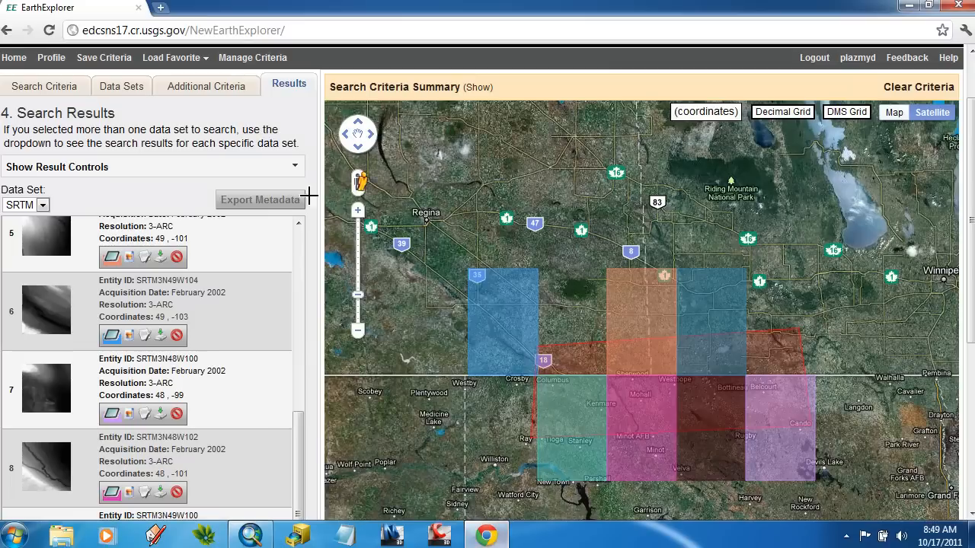
click(114, 84)
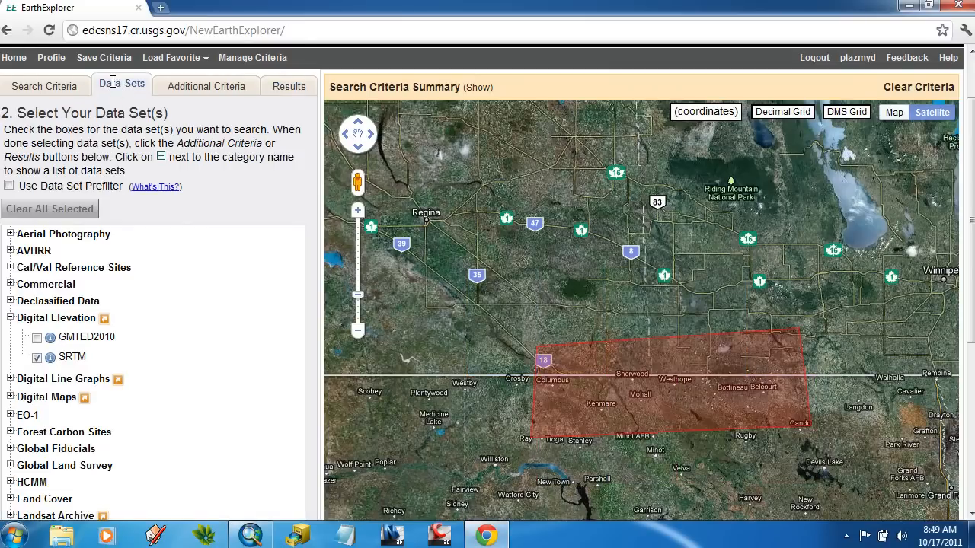
click(50, 357)
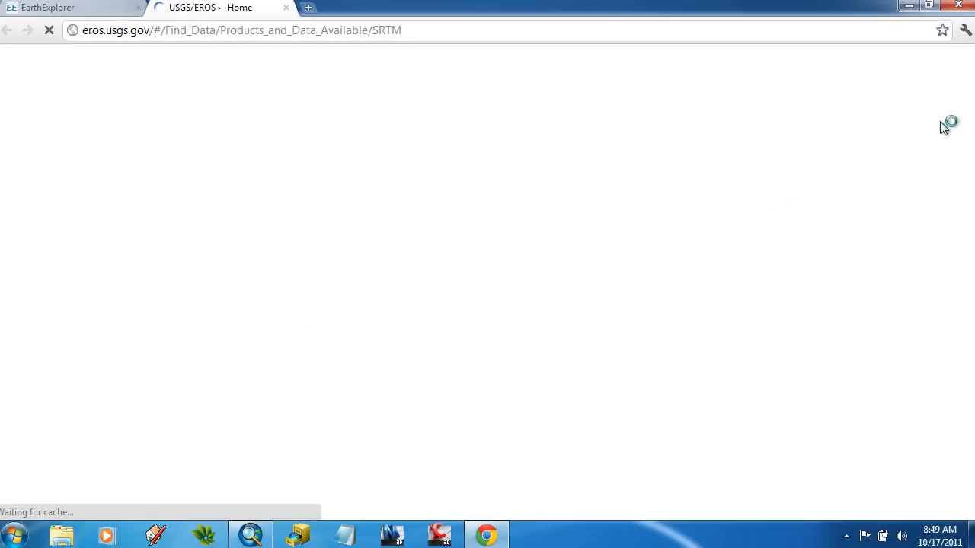
drag(972, 195, 973, 381)
drag(973, 155, 973, 490)
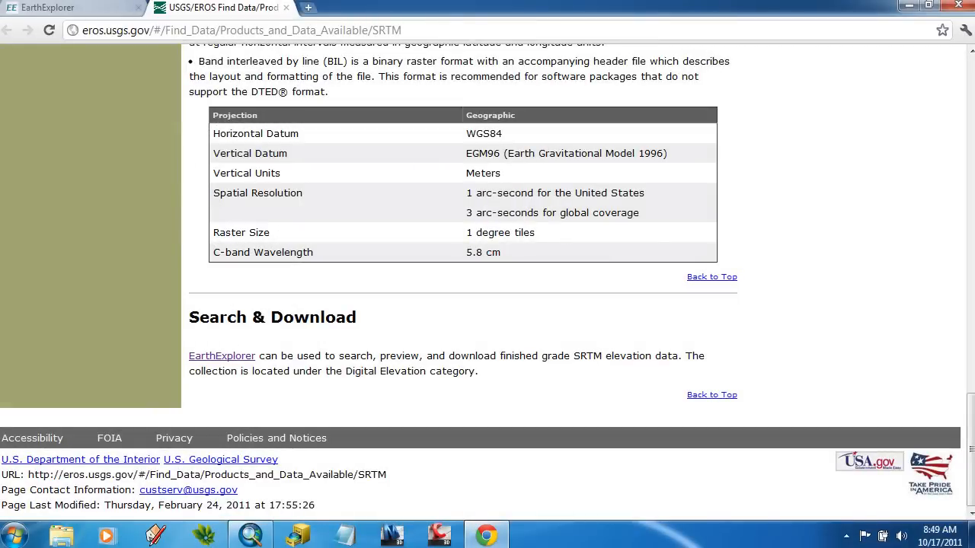
Switch back to ArcMap and remove the DEM_3.dt1 layer from the map.
click(252, 535)
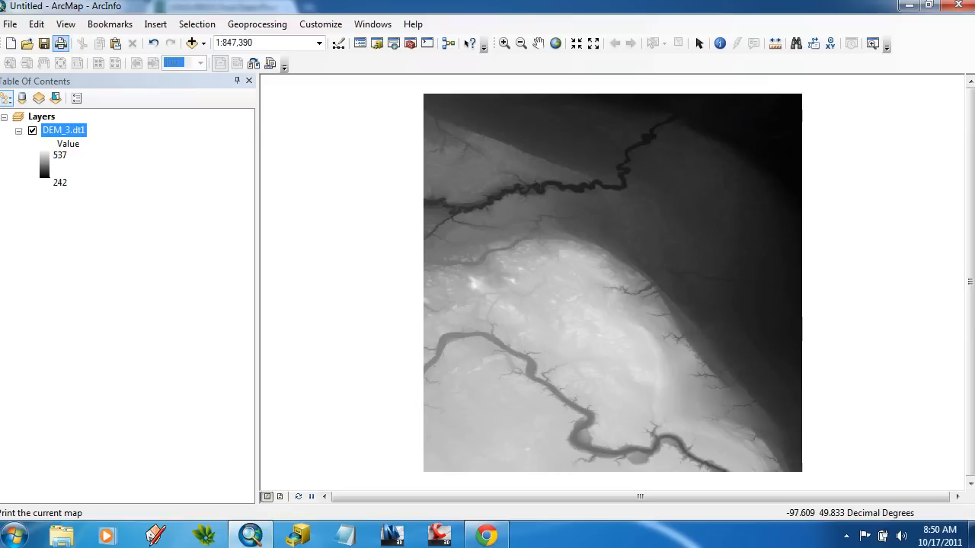
right_click(55, 129)
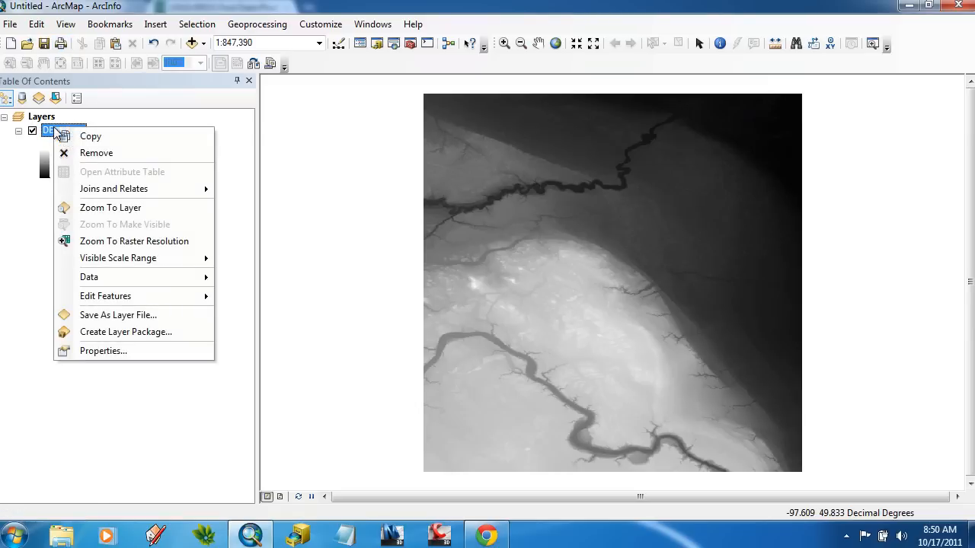
click(92, 155)
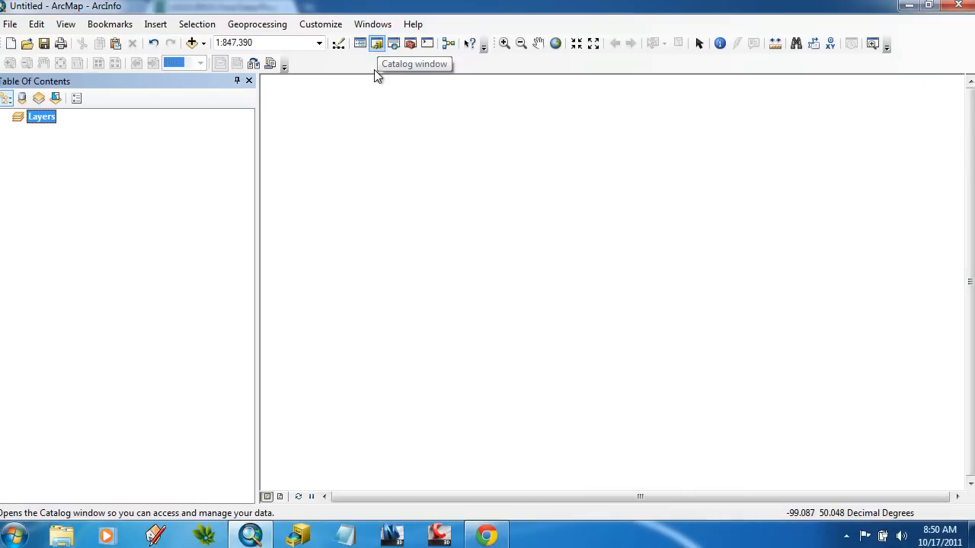
Open the Catalog window, set it to auto-hide, and slide it out.
click(376, 44)
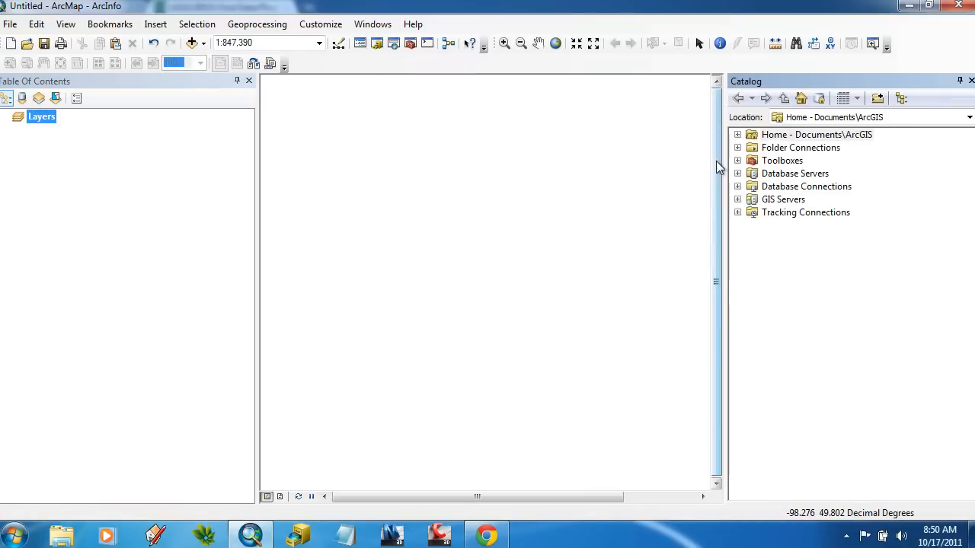
click(960, 80)
mouse_move(970, 109)
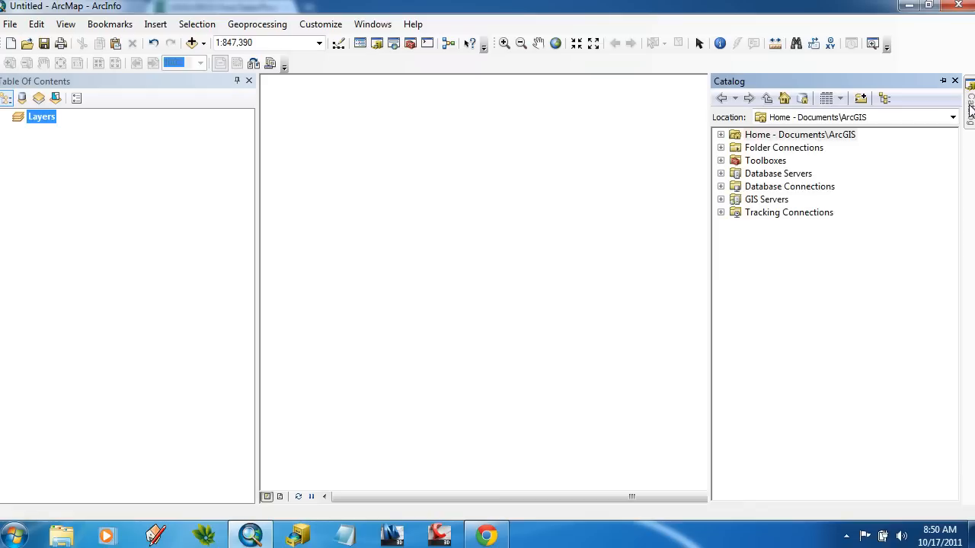
click(943, 81)
click(960, 81)
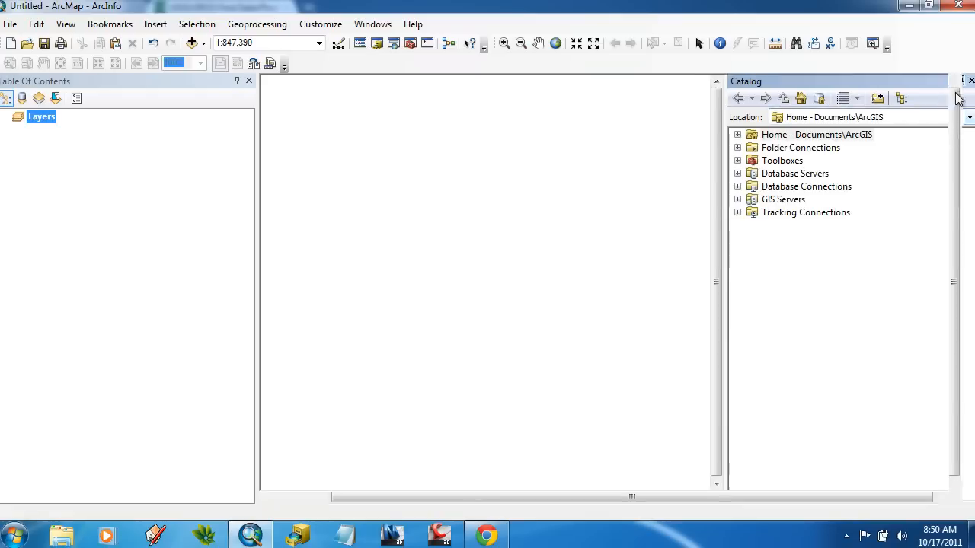
mouse_move(970, 109)
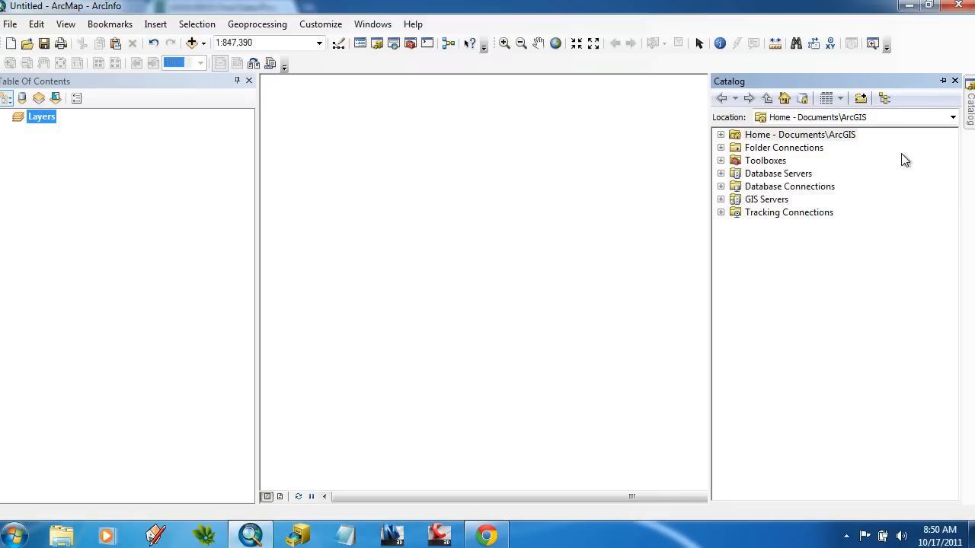
Create a new file geodatabase in the Desktop folder connection of the Catalog.
click(720, 147)
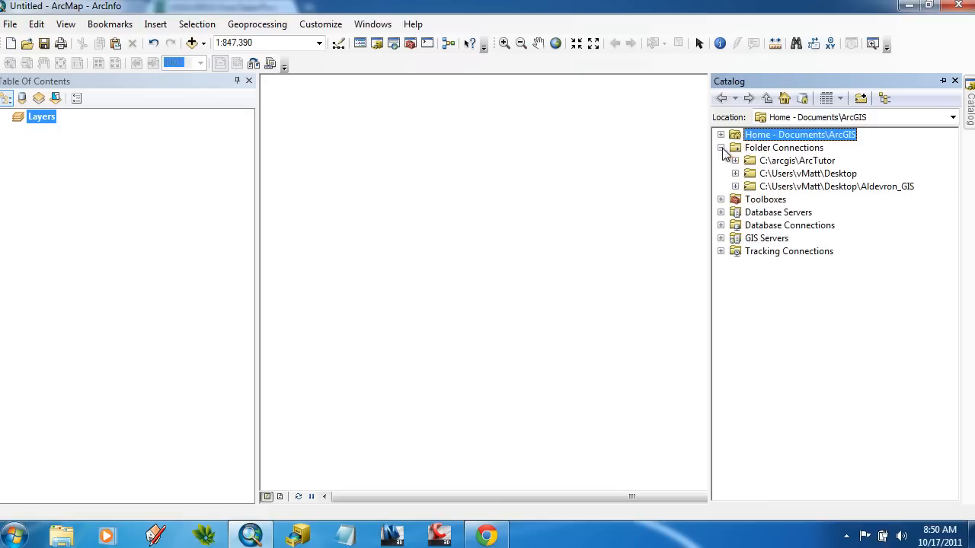
click(804, 152)
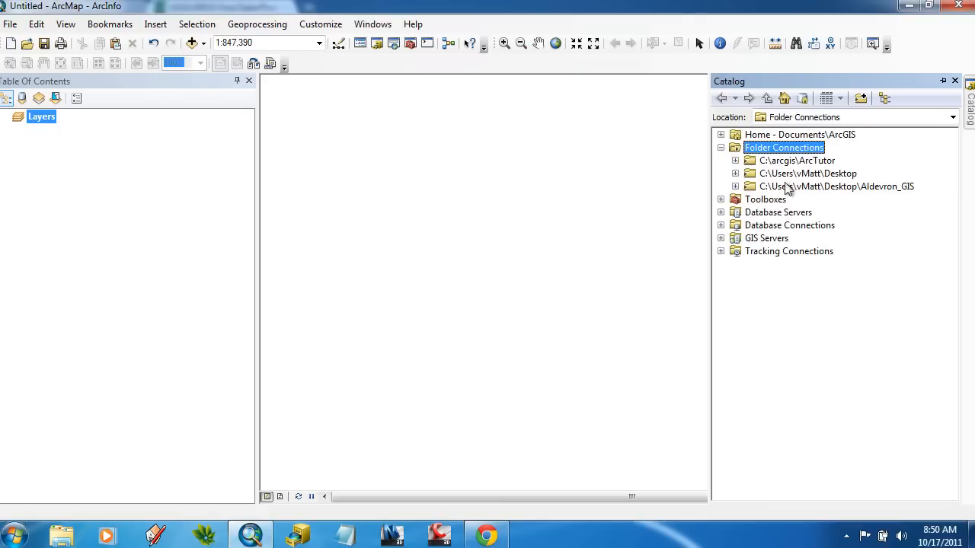
click(799, 175)
right_click(800, 177)
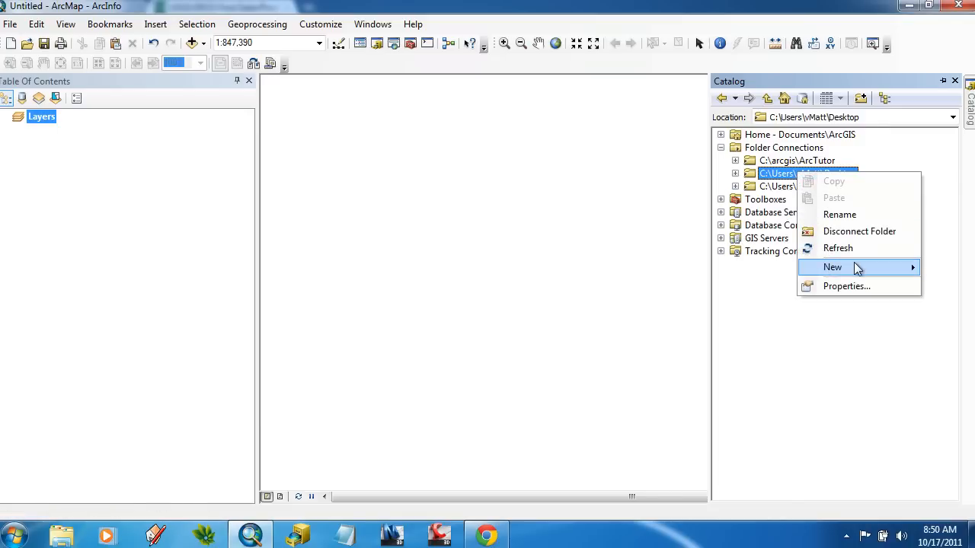
mouse_move(853, 267)
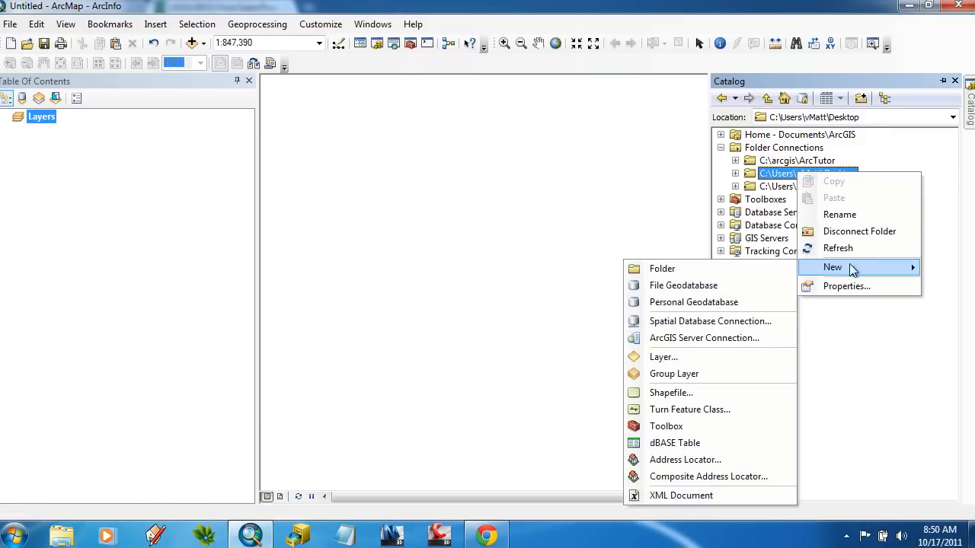
click(680, 289)
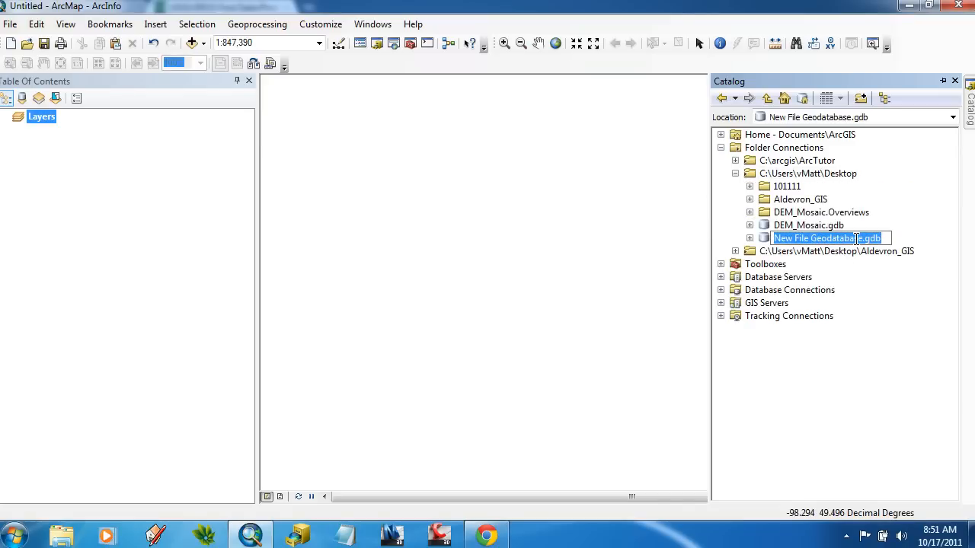
Name the new file geodatabase My File Database.gdb.
text(My Geod)
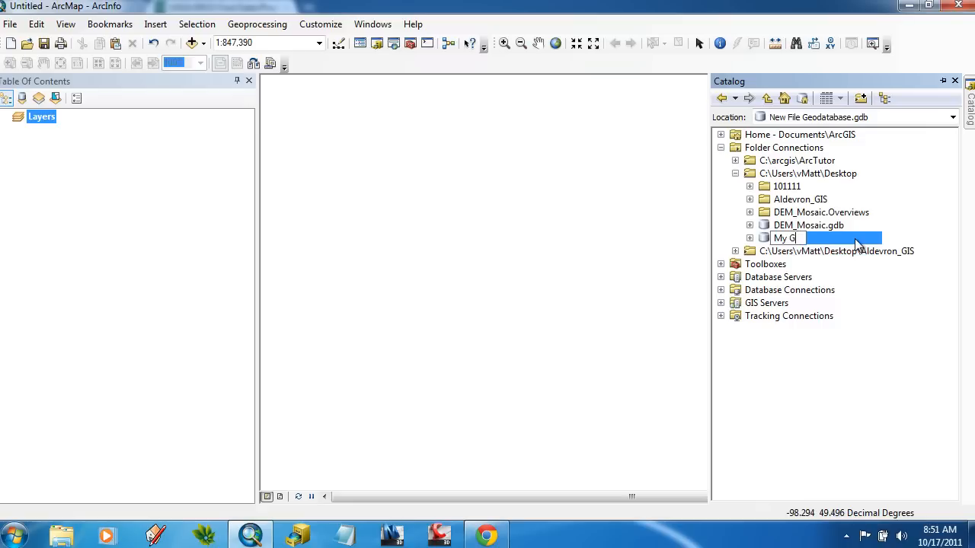
key(BackSpace)
key(BackSpace)
key(BackSpace)
key(BackSpace)
text(File Database.j)
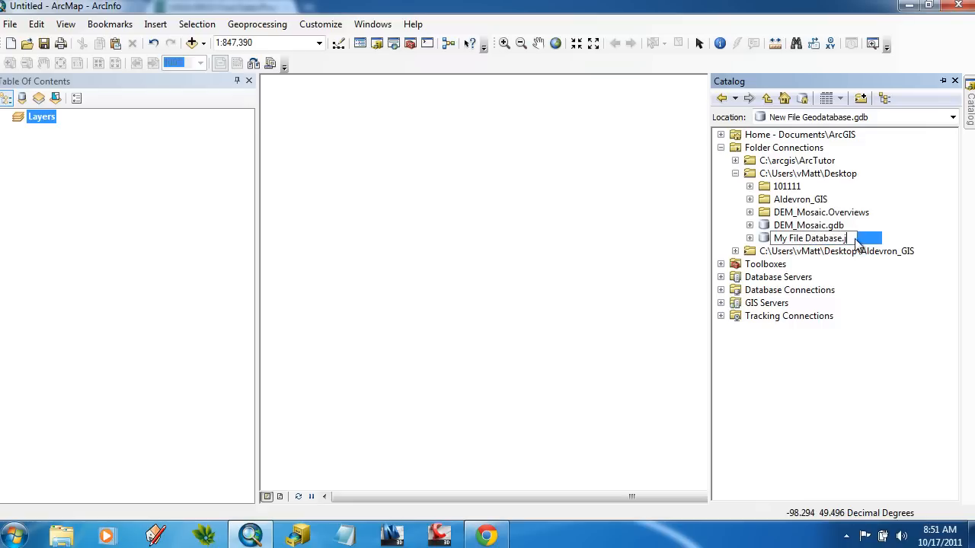
key(BackSpace)
text(gdb)
key(Return)
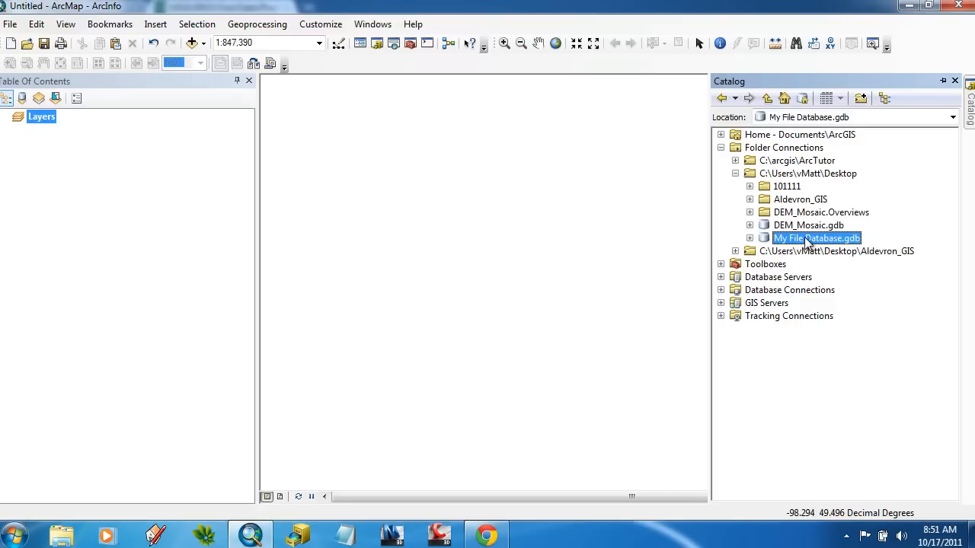
Expand the Home folder in the Catalog and make My File Database.gdb the default geodatabase.
click(721, 135)
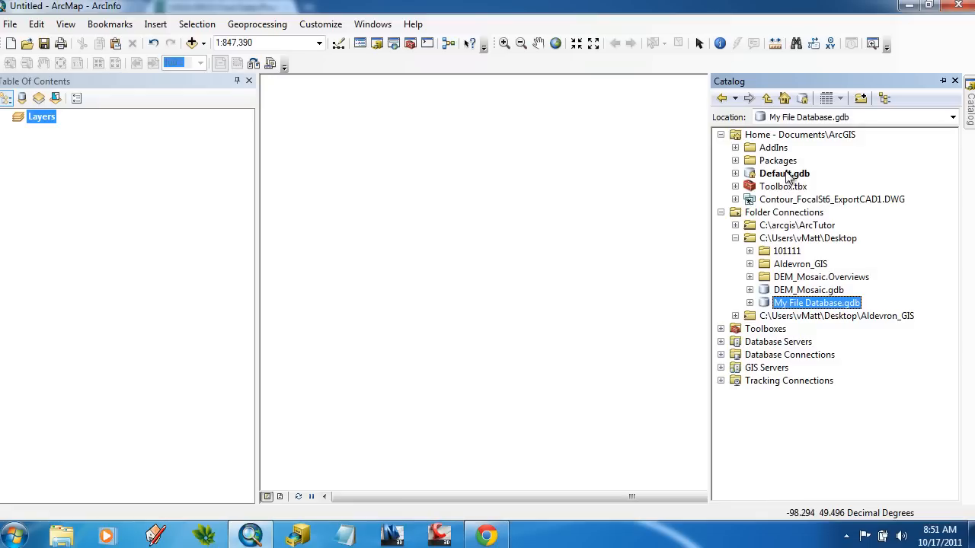
right_click(833, 307)
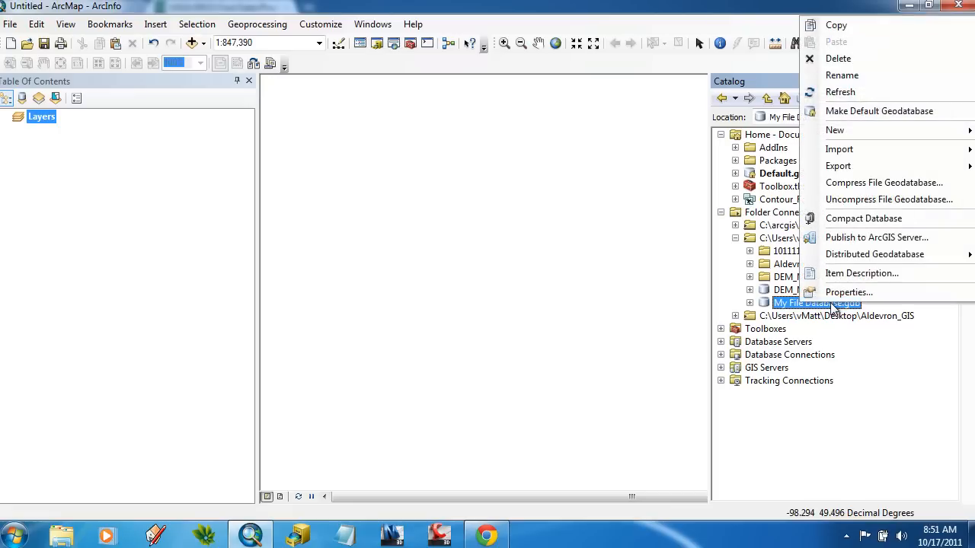
click(900, 112)
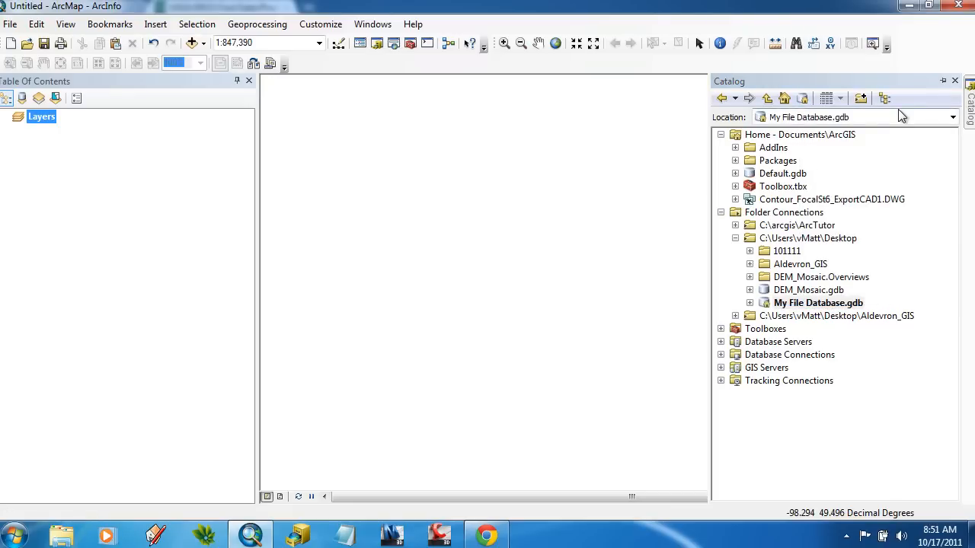
Start a new mosaic dataset in My File Database.gdb, name it my_DEM_set, and open its spatial reference properties.
right_click(819, 304)
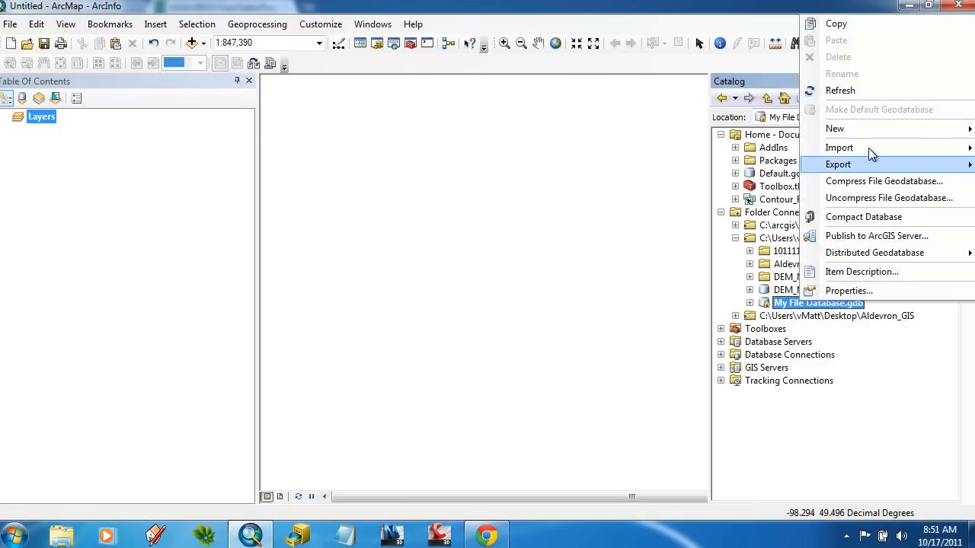
mouse_move(868, 131)
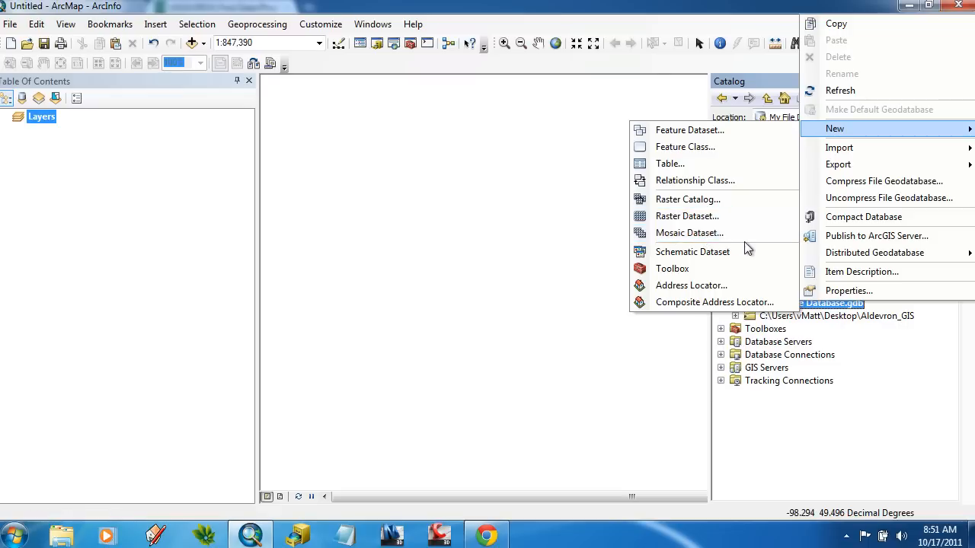
click(689, 233)
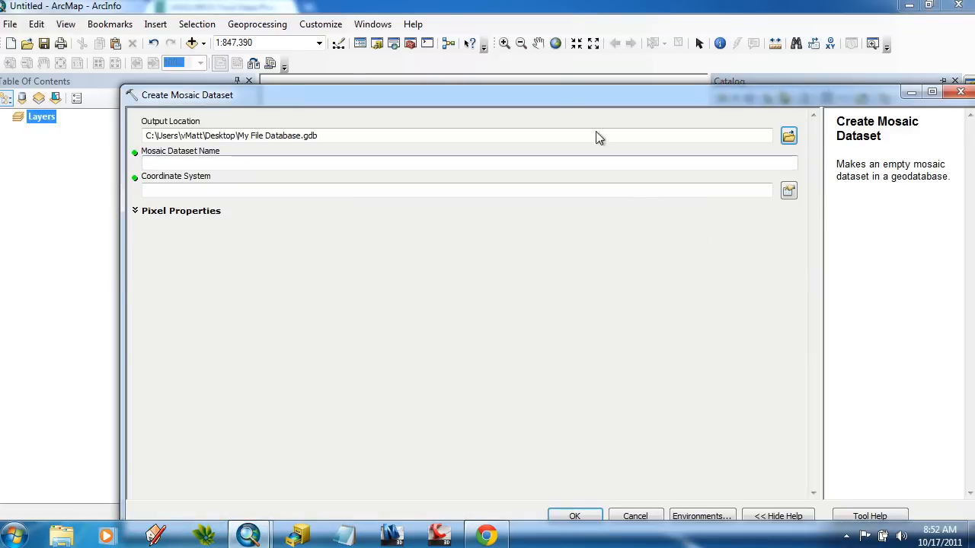
drag(535, 95, 454, 43)
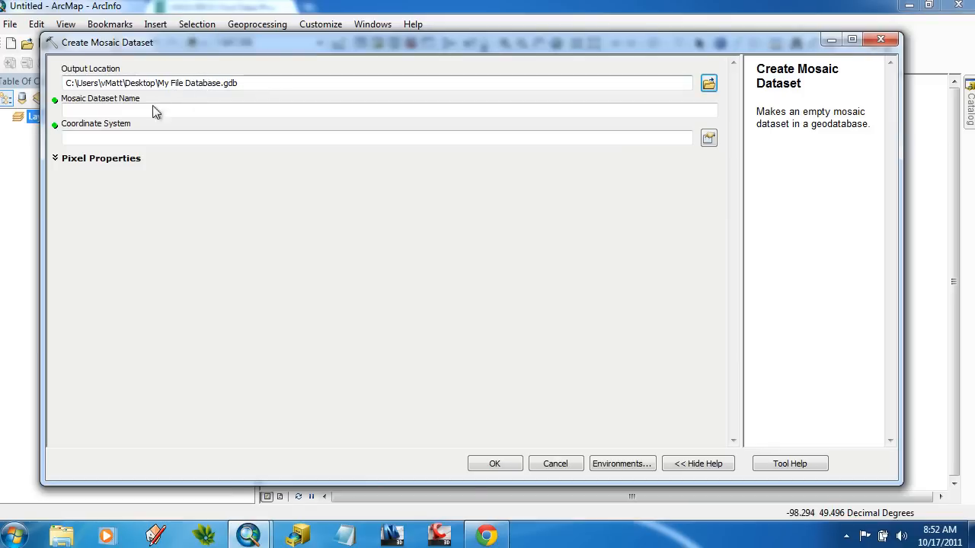
click(96, 112)
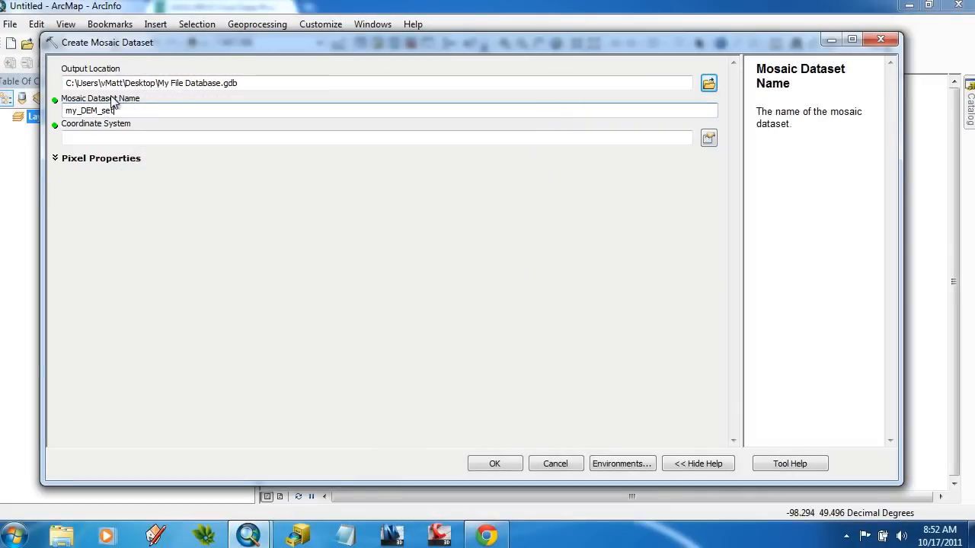
click(709, 138)
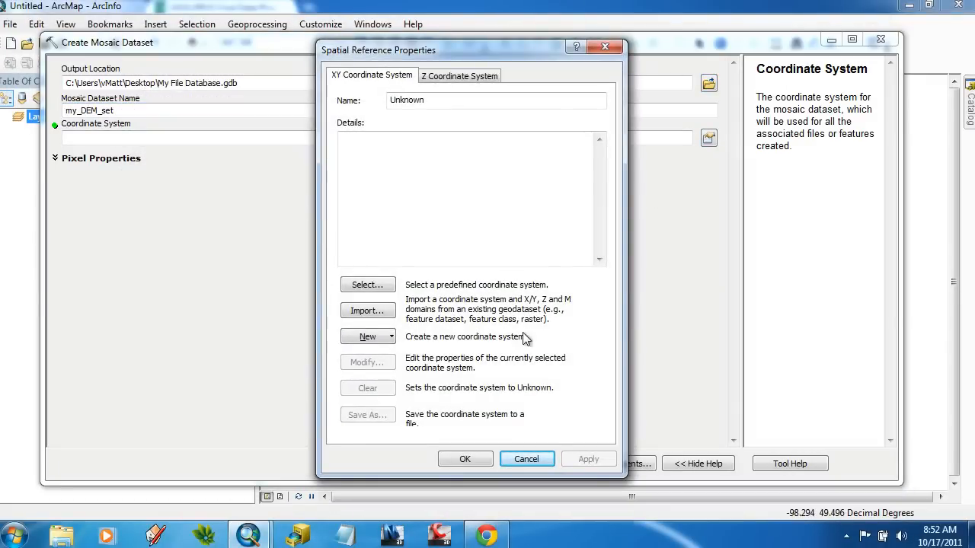
Check the projection and datum table on the SRTM page in Chrome, and return to ArcMap.
click(486, 536)
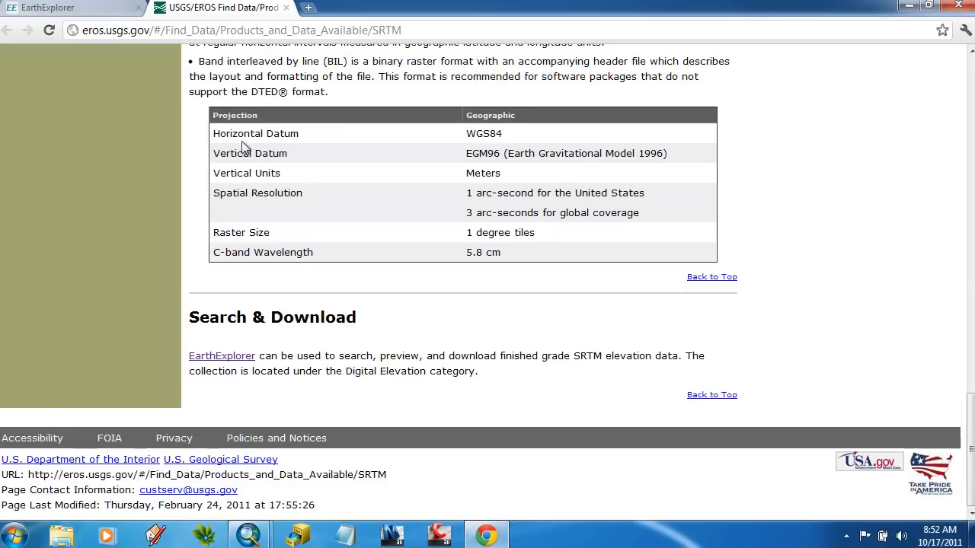
scroll(248, 156, up, 7)
scroll(396, 171, down, 7)
click(265, 534)
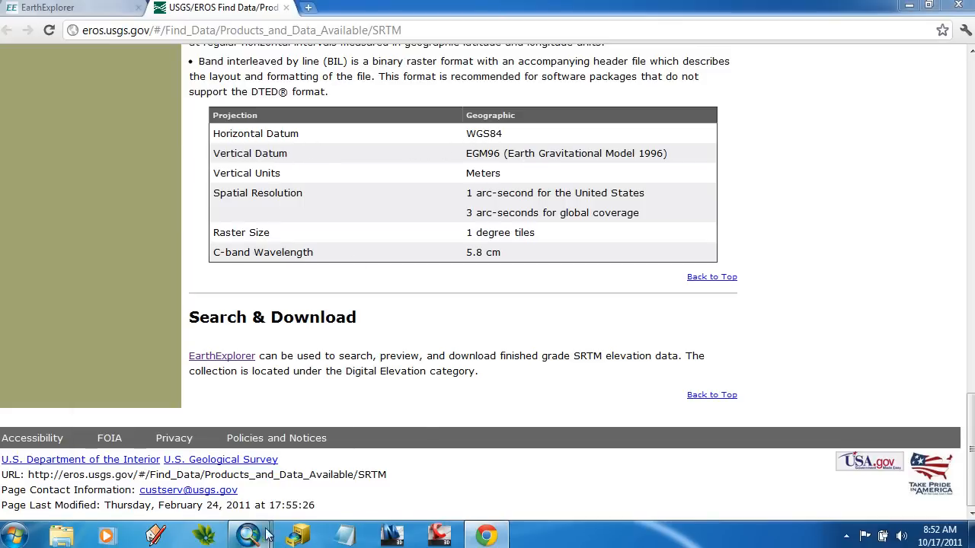
Set the mosaic dataset's coordinate system to WGS 1984 from the World geographic systems and create the dataset with blank pixel properties.
click(339, 471)
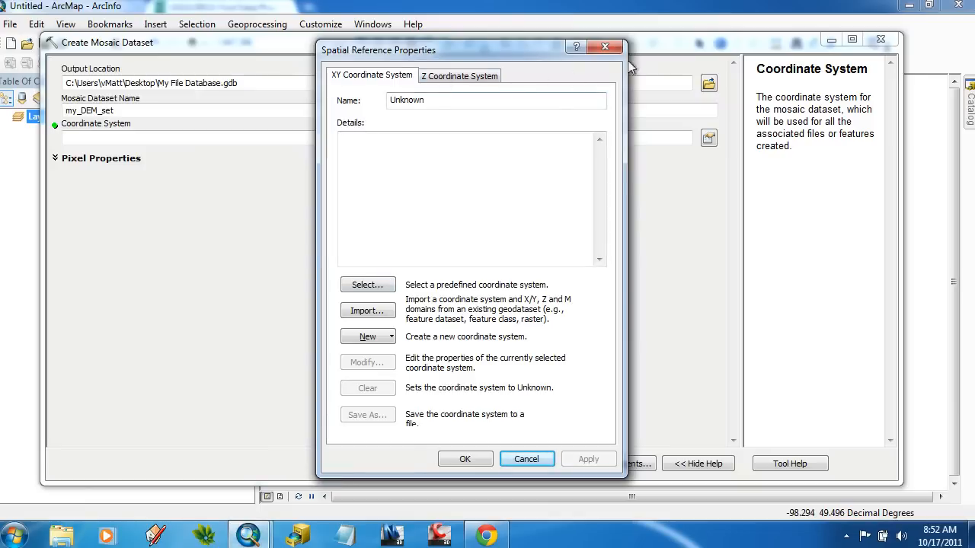
click(604, 46)
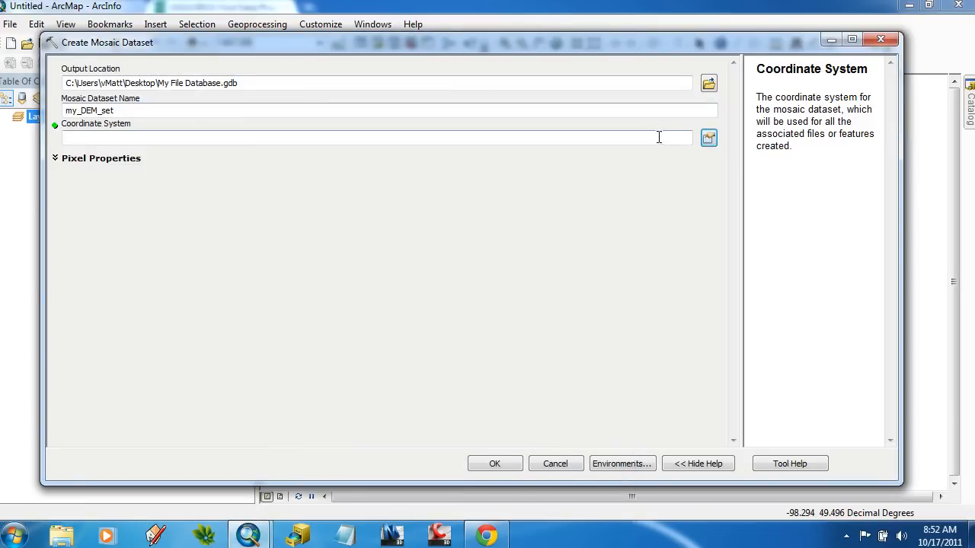
click(709, 137)
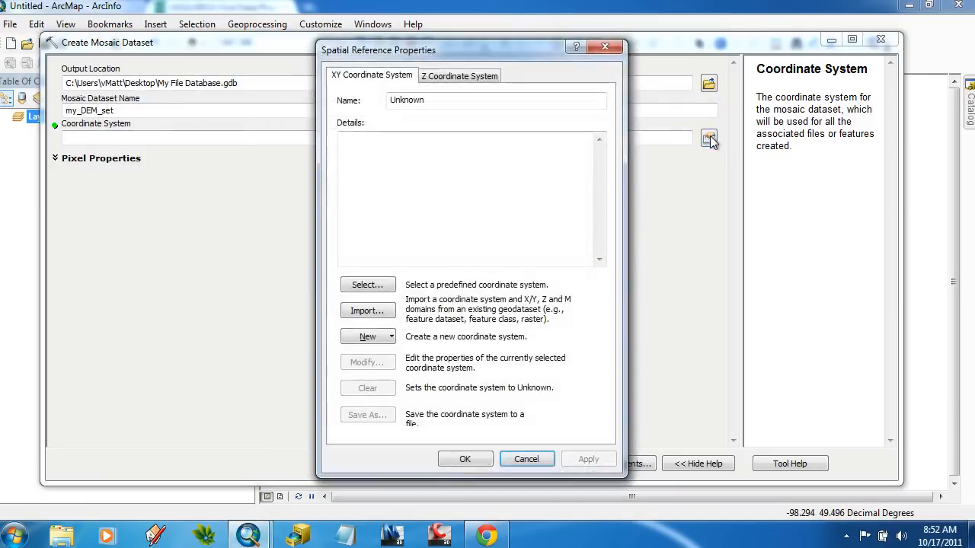
click(369, 285)
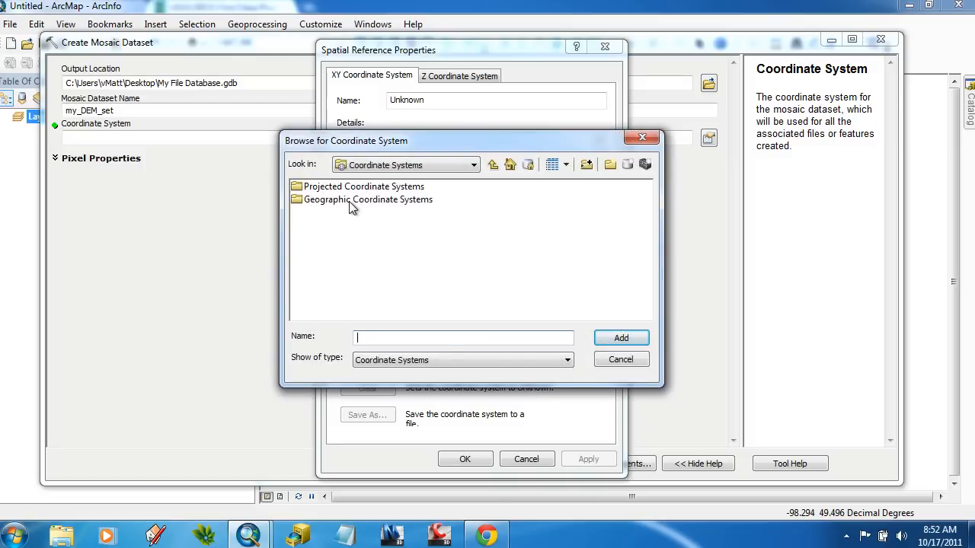
double_click(350, 201)
double_click(319, 191)
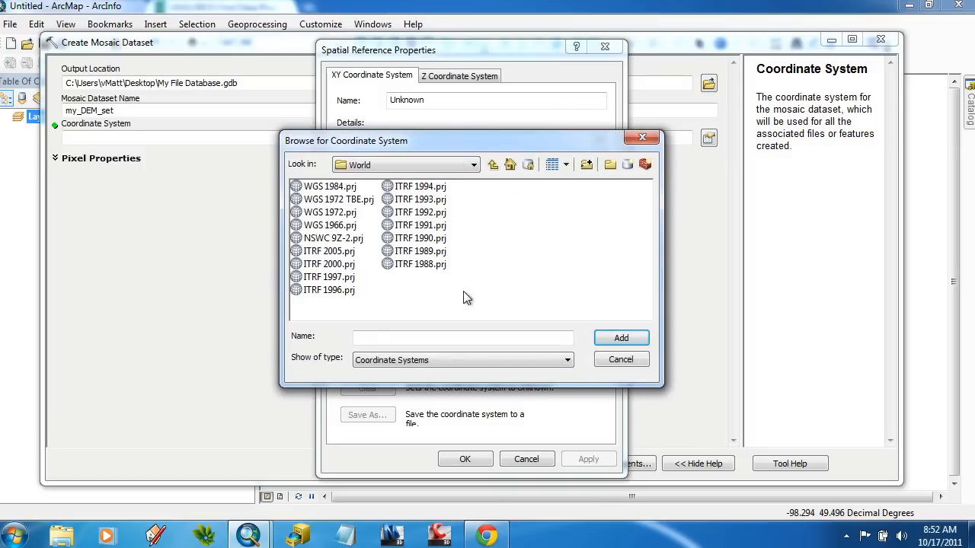
click(329, 189)
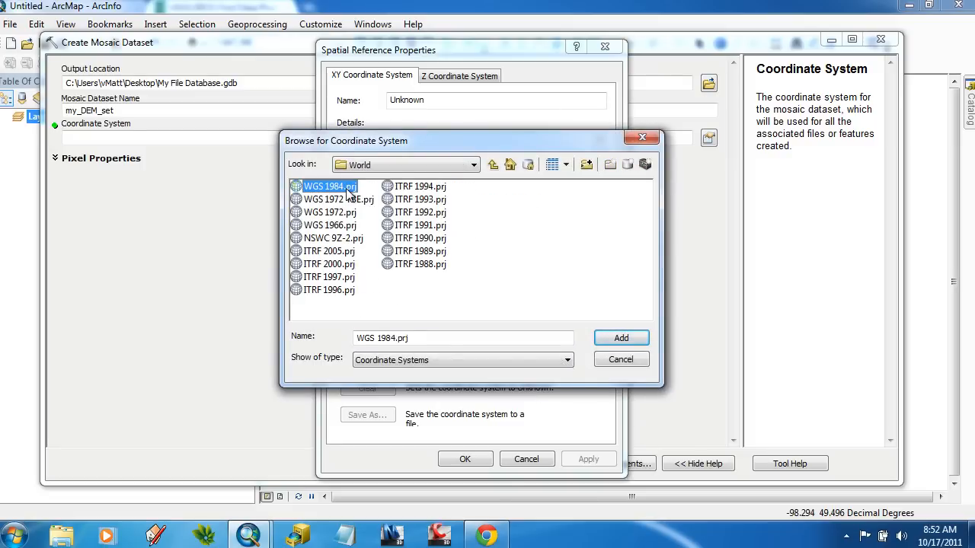
click(624, 341)
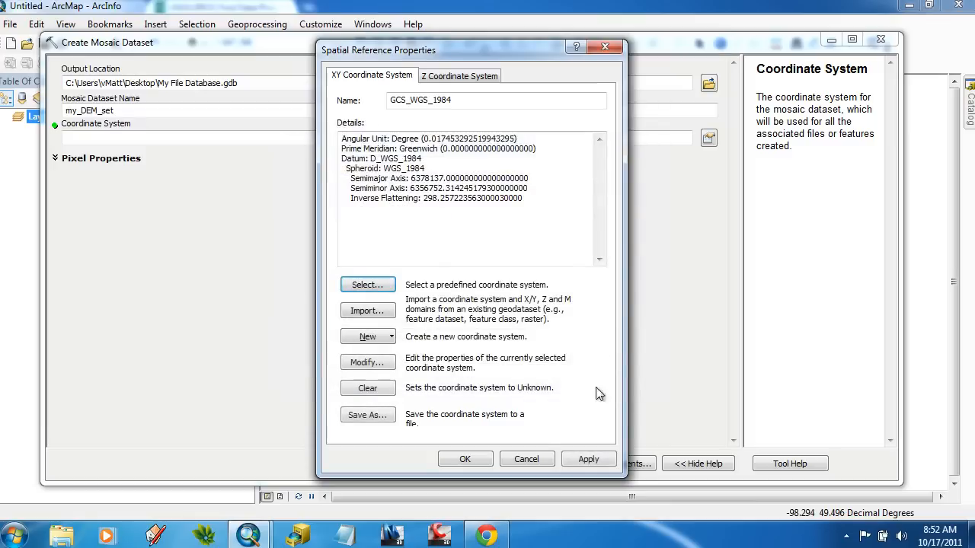
click(479, 460)
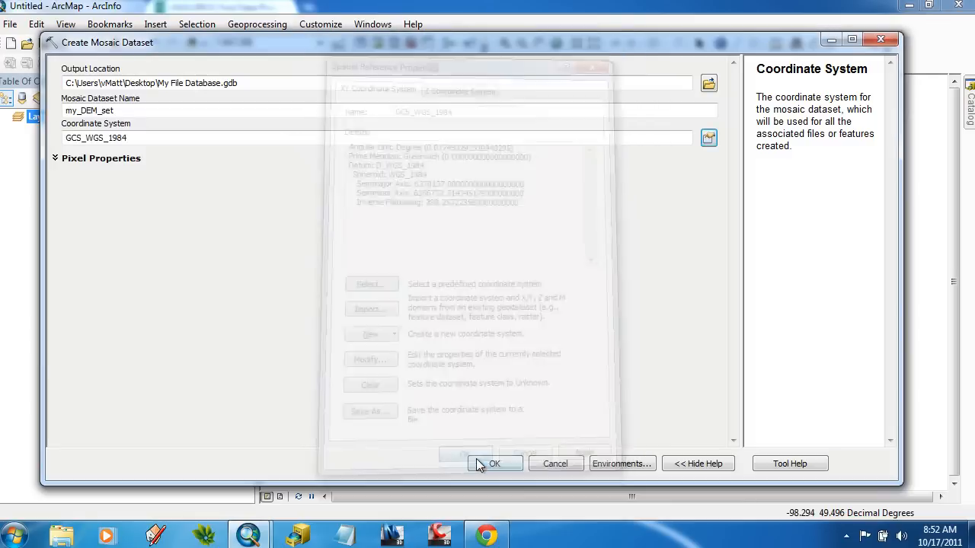
click(68, 160)
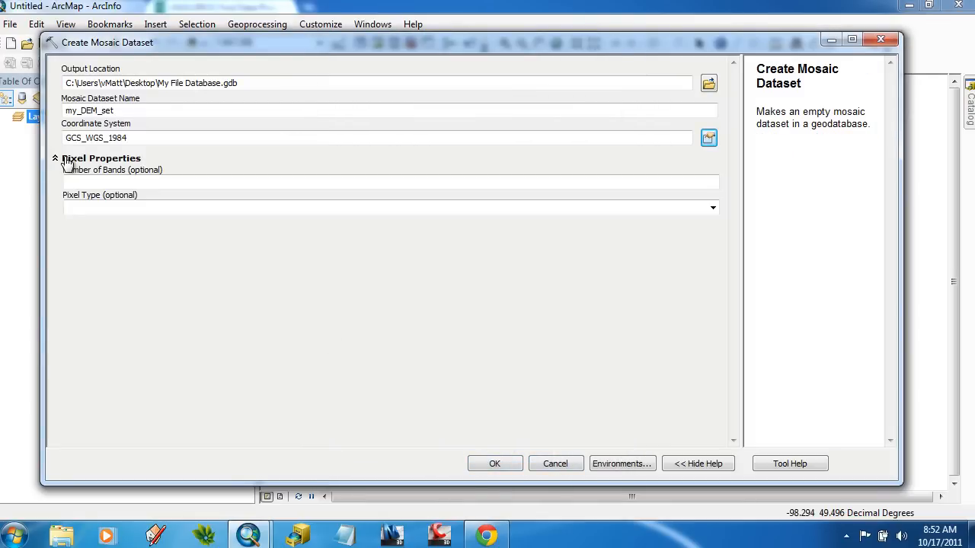
click(490, 463)
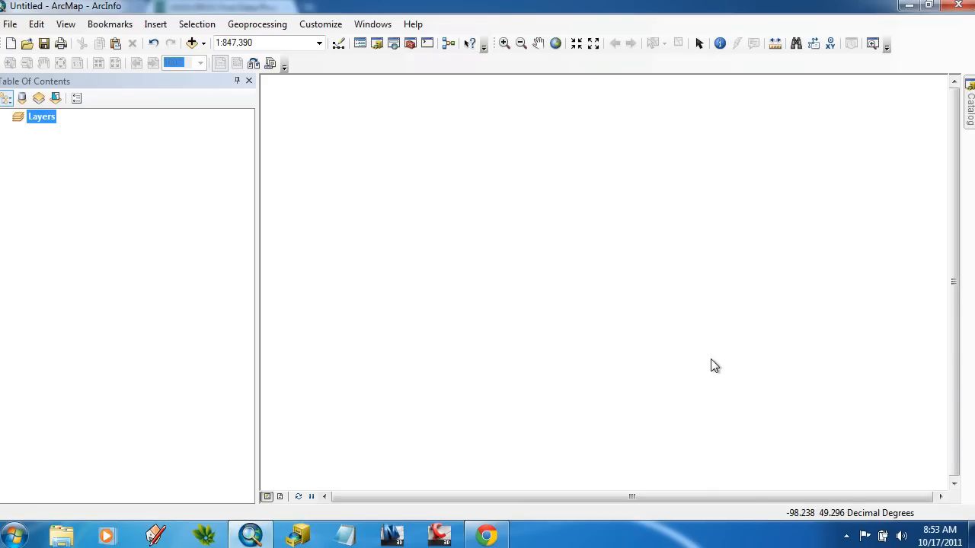
click(971, 114)
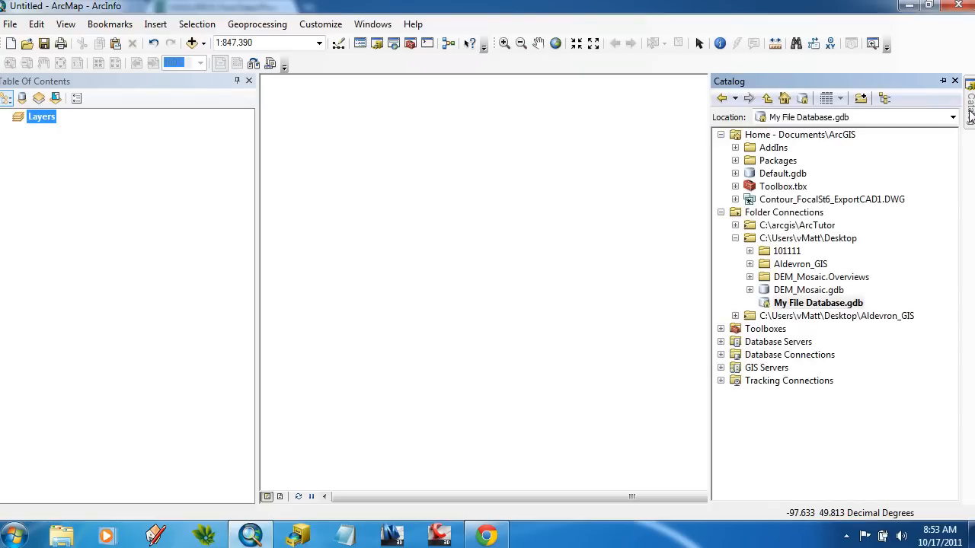
right_click(831, 303)
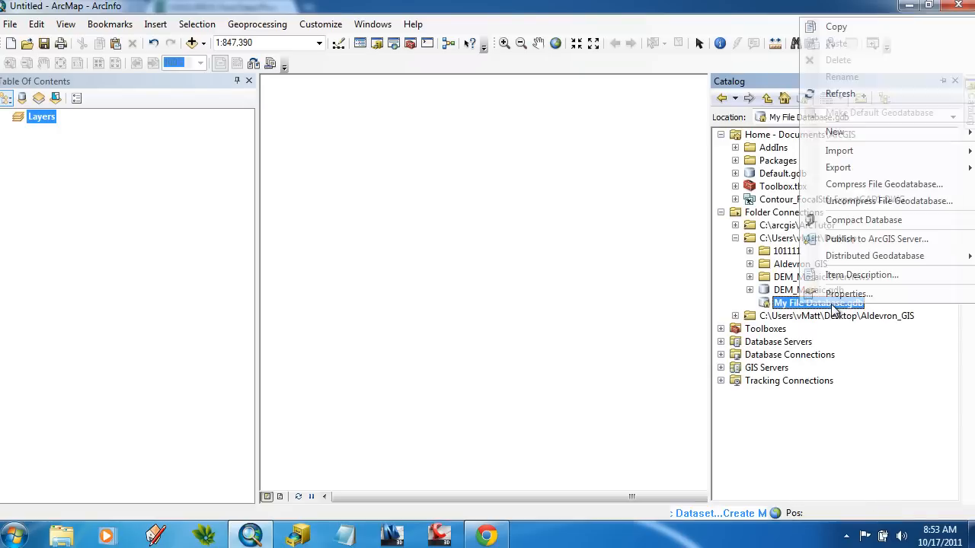
click(419, 245)
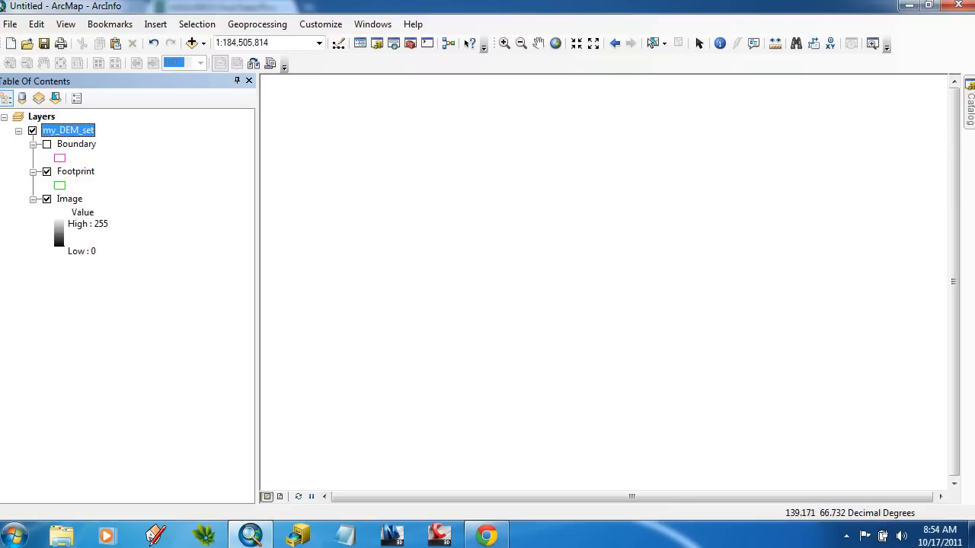
Start adding rasters to my_DEM_set in My File Database.gdb, with Workspace as the input type.
mouse_move(970, 114)
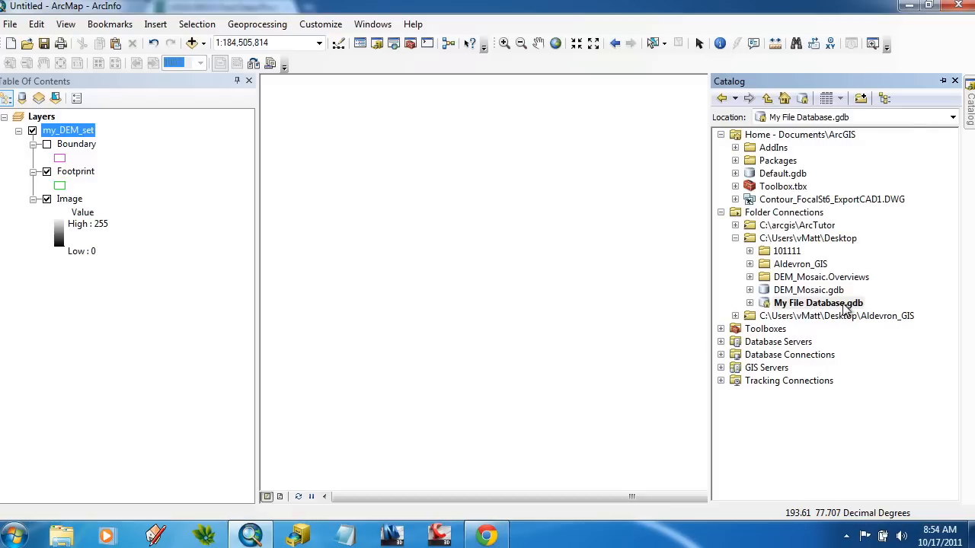
click(749, 303)
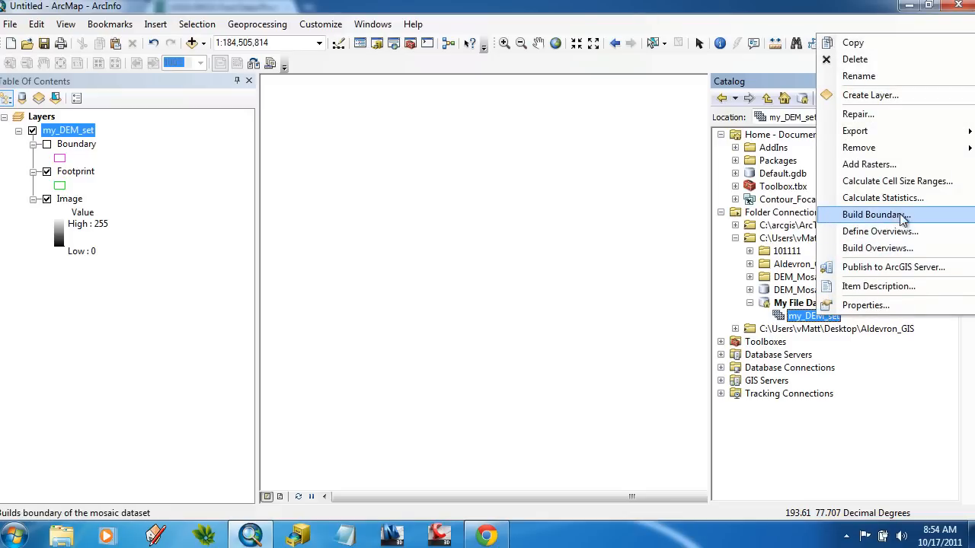
click(902, 164)
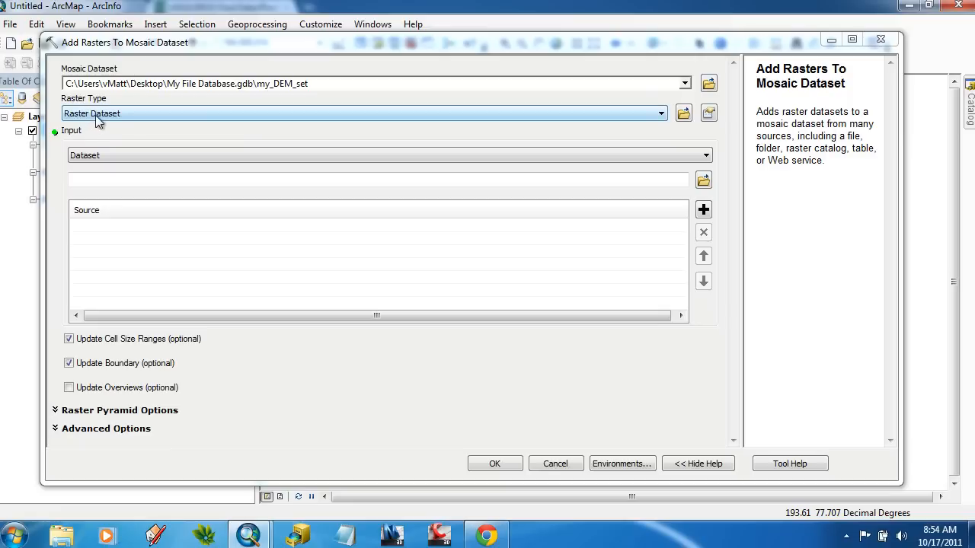
click(123, 157)
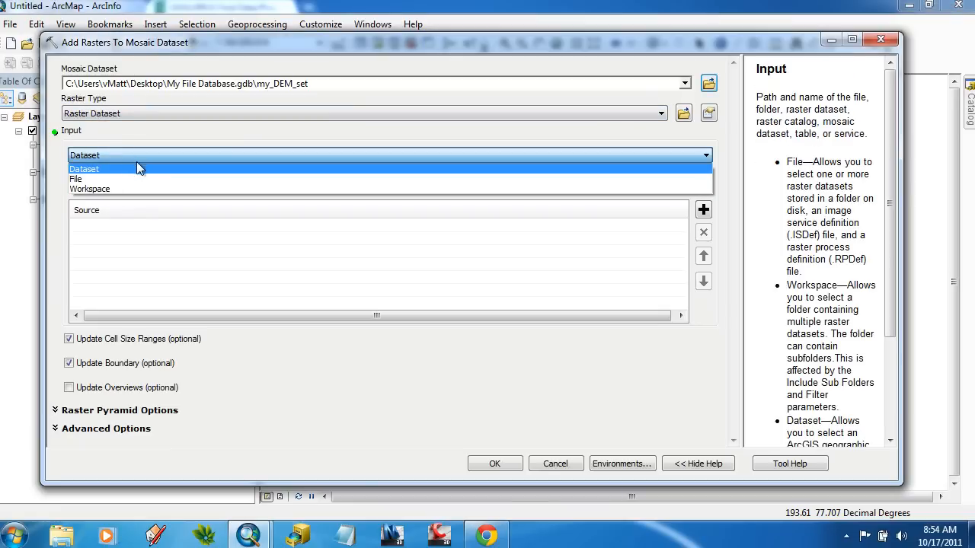
click(99, 188)
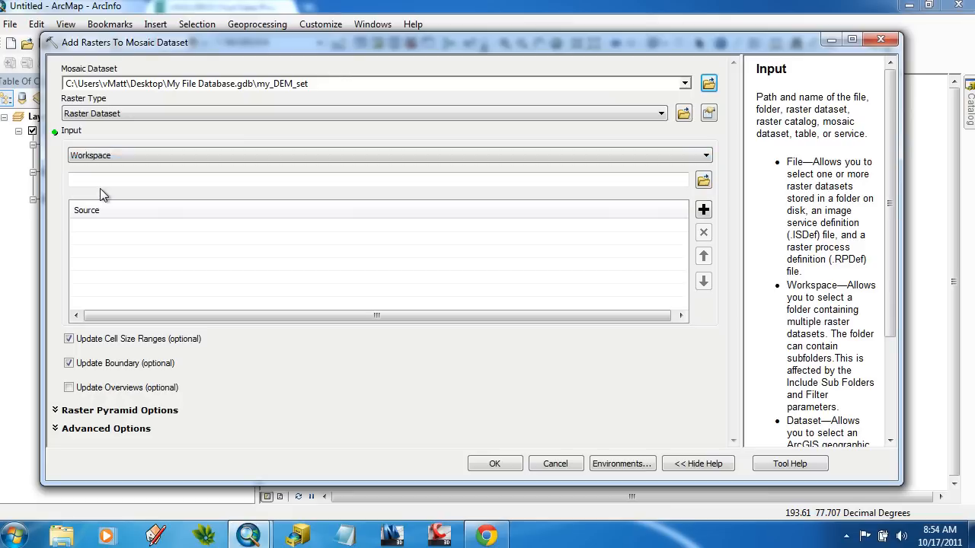
Browse up to the Desktop folder for the input workspace and select the 101111 folder.
click(703, 183)
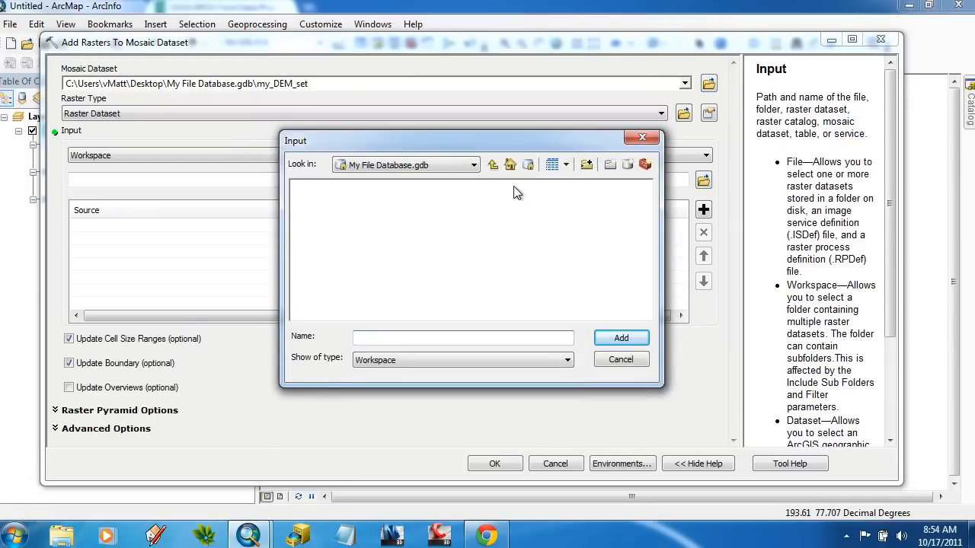
click(493, 165)
click(320, 238)
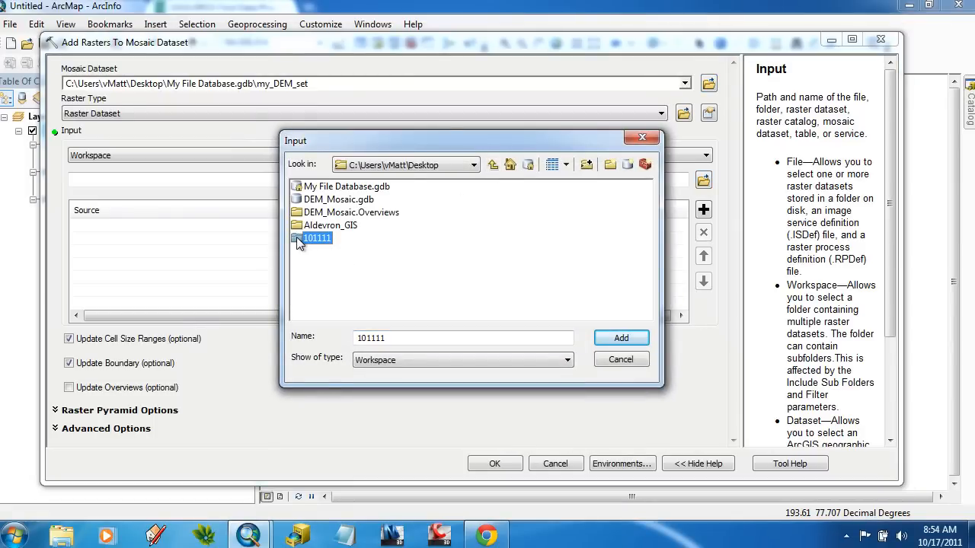
double_click(296, 236)
click(493, 165)
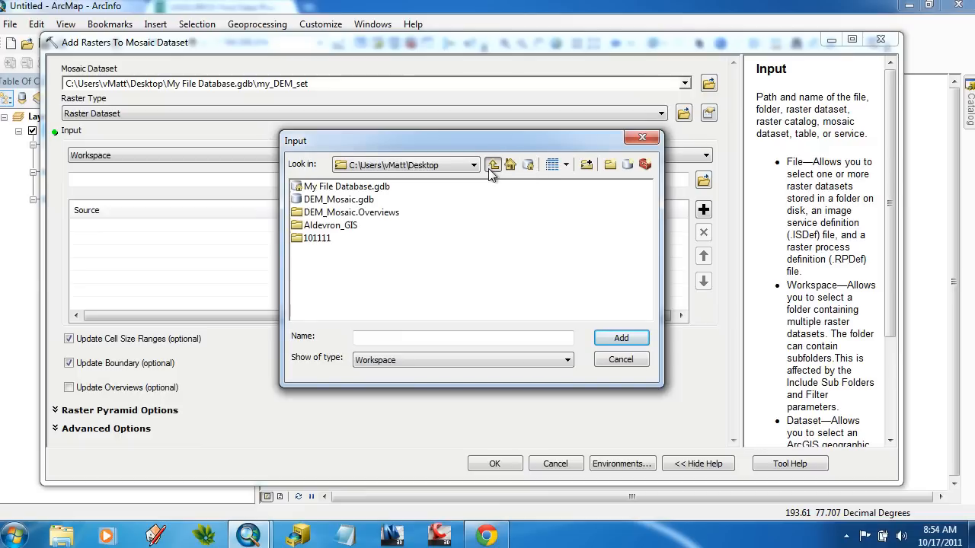
click(308, 240)
Open the 101111 folder from the Windows desktop and delete all the c48096a1 files, keeping the DEM files.
click(970, 533)
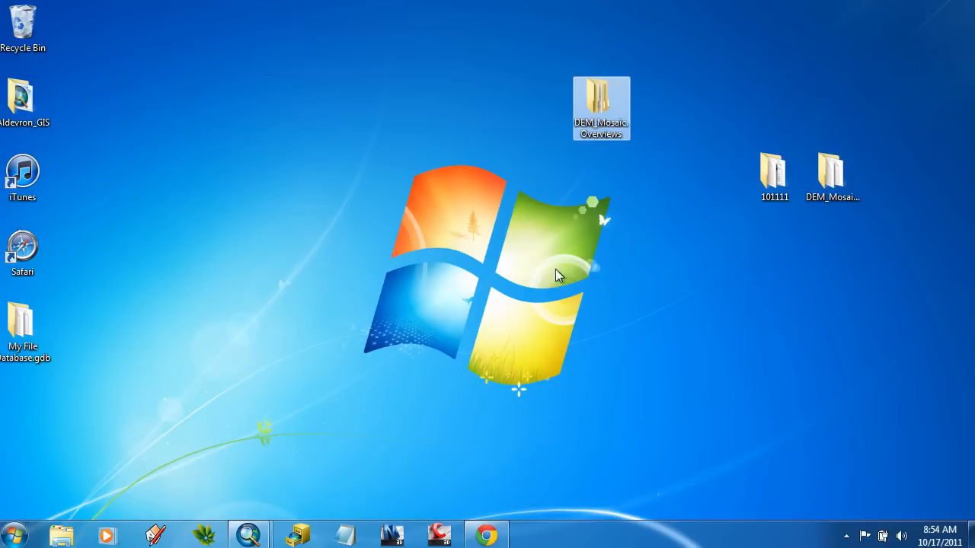
double_click(792, 175)
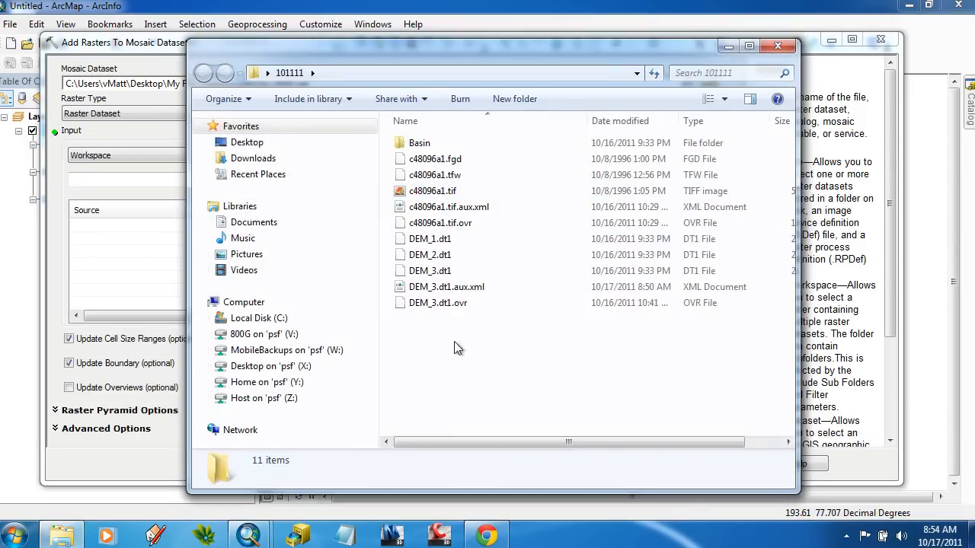
click(777, 47)
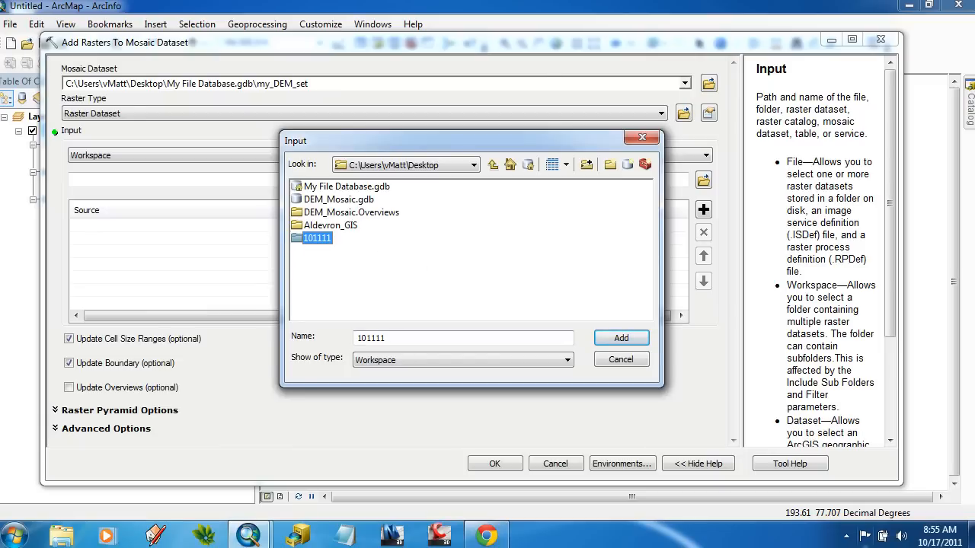
click(971, 534)
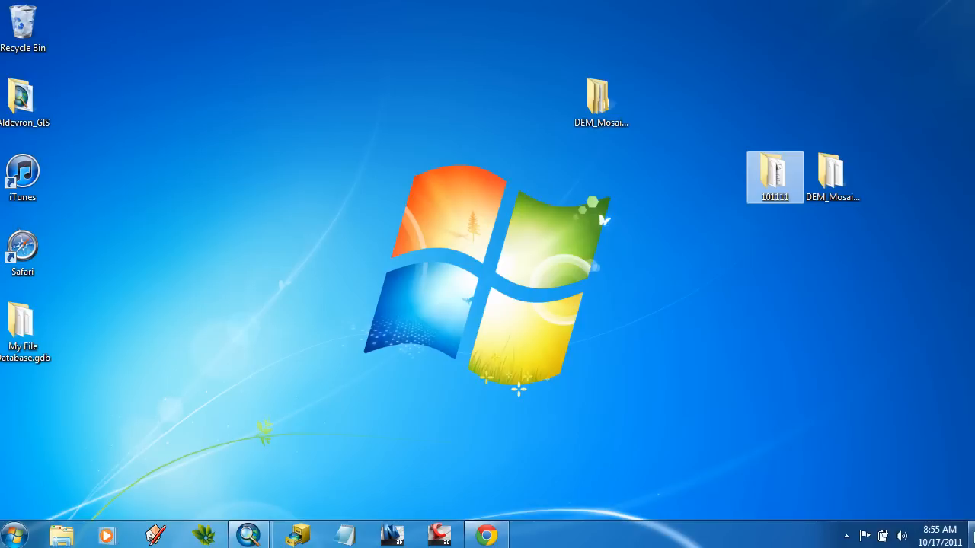
double_click(777, 183)
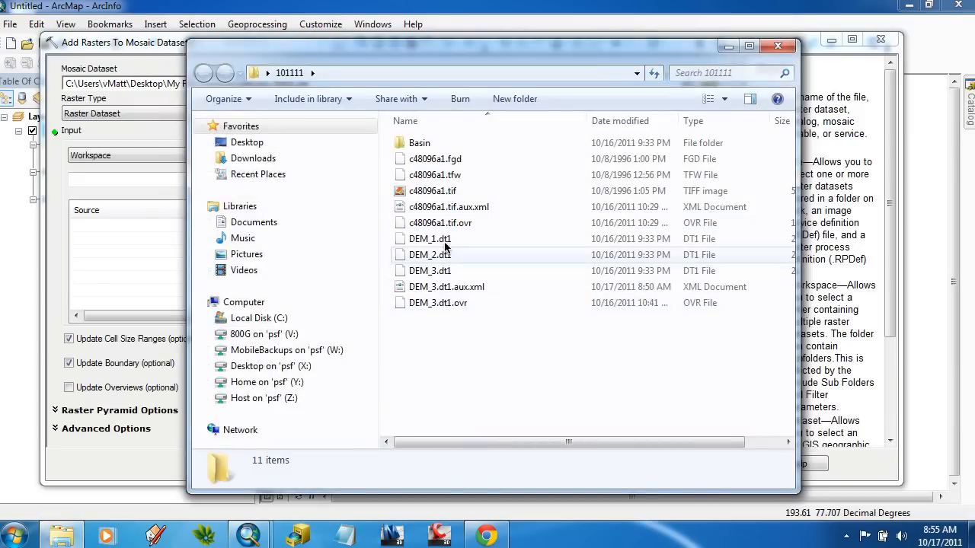
drag(476, 223, 461, 158)
right_click(449, 162)
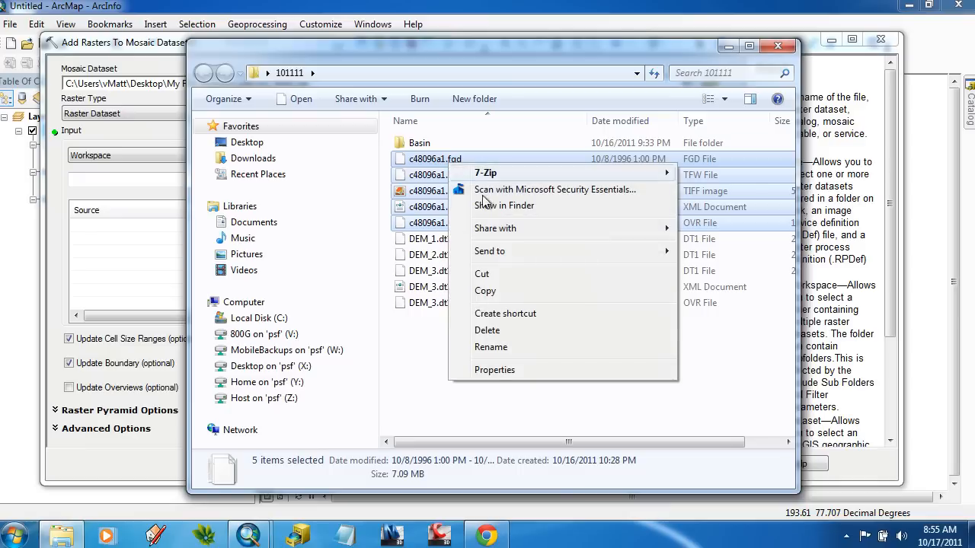
click(495, 334)
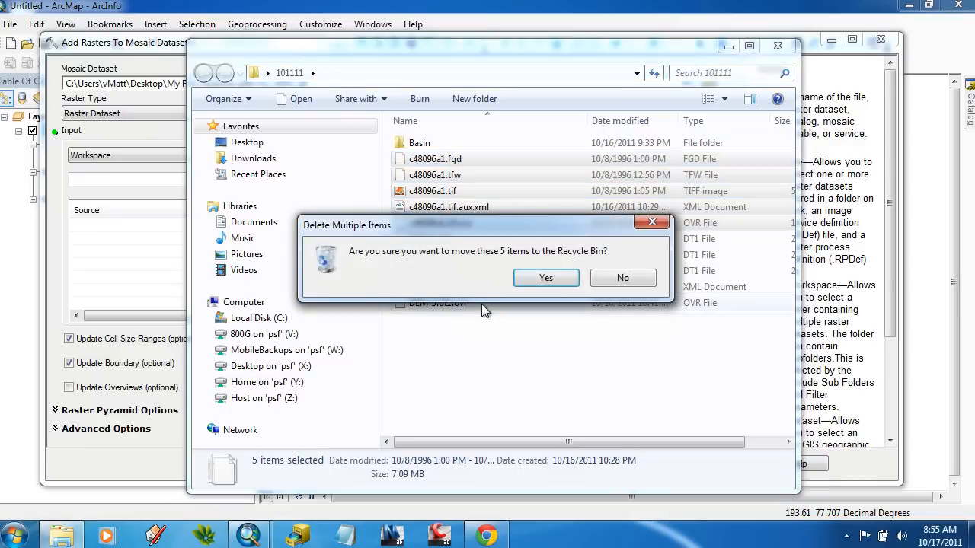
click(544, 277)
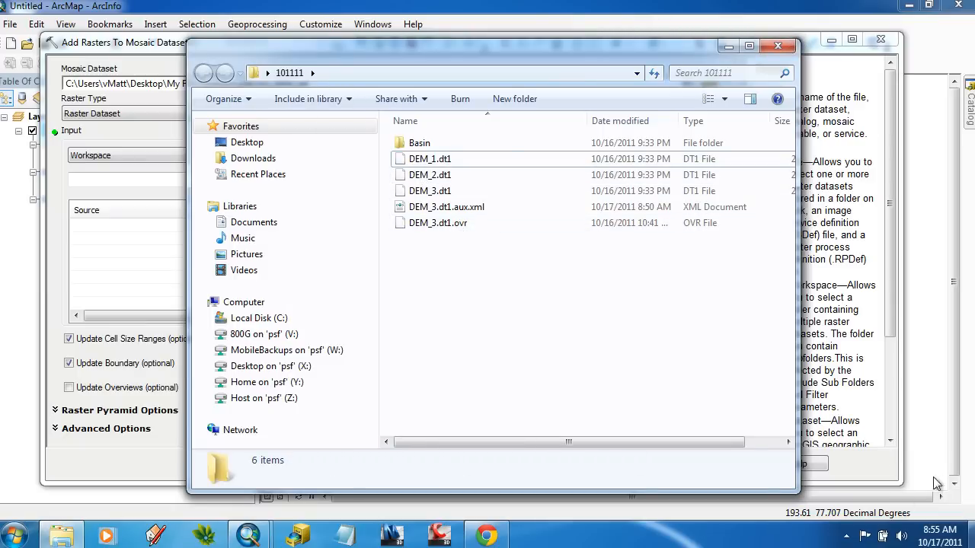
Return to ArcMap, add the 101111 folder as the raster source, and enable Update Overviews.
click(920, 452)
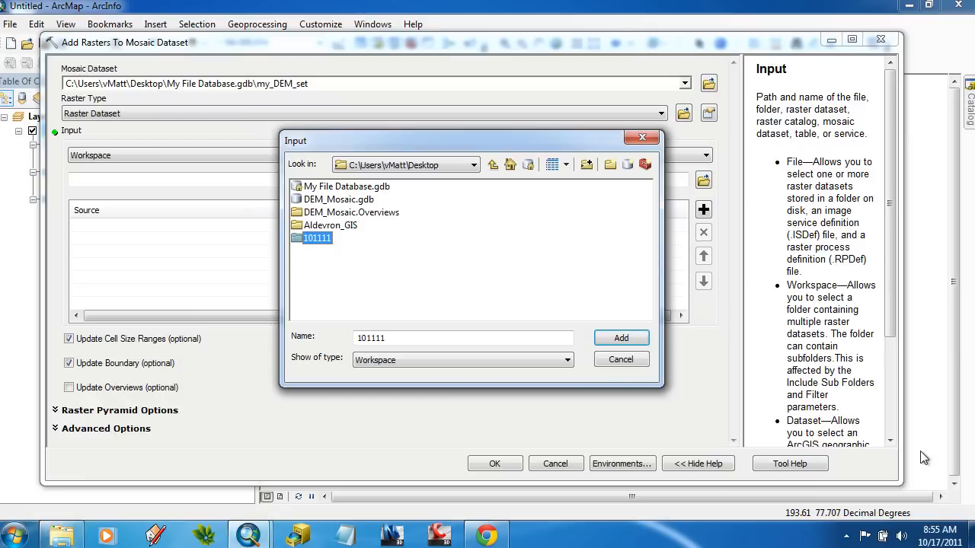
click(618, 338)
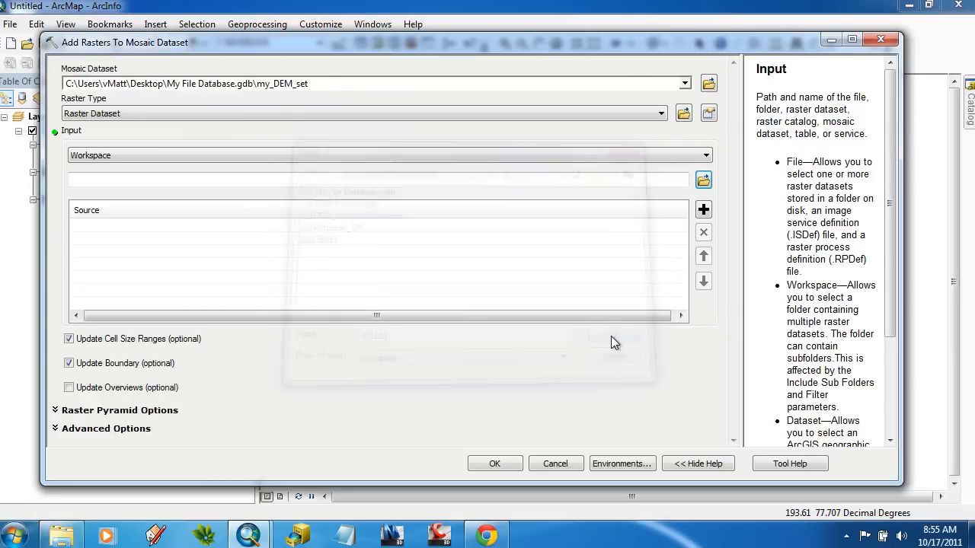
click(69, 388)
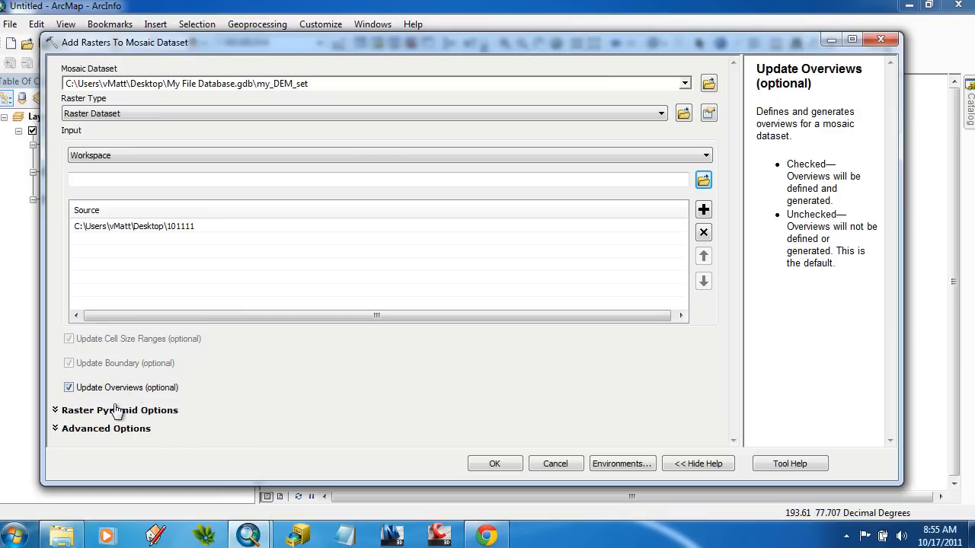
Expand the raster pyramid and advanced options, keep their defaults, and run Add Rasters To Mosaic Dataset.
click(55, 410)
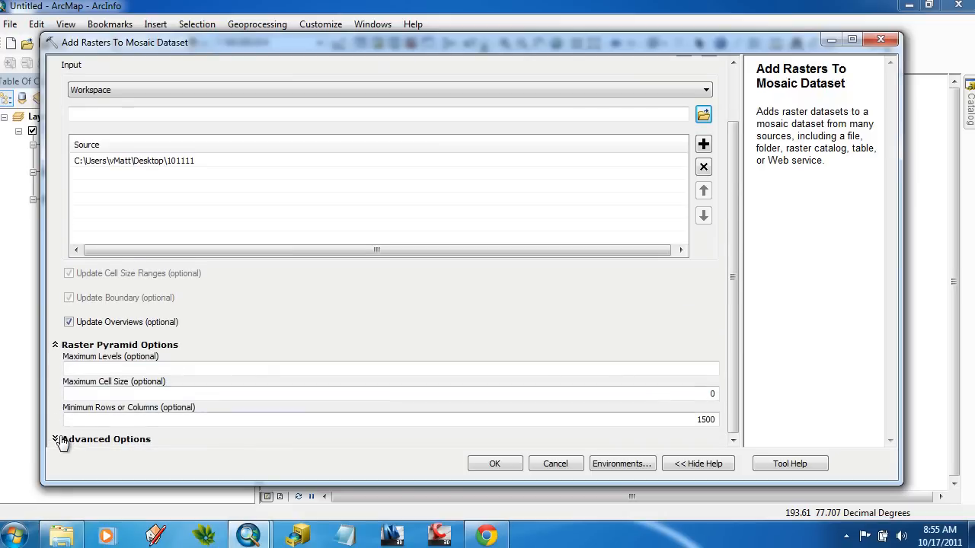
click(58, 439)
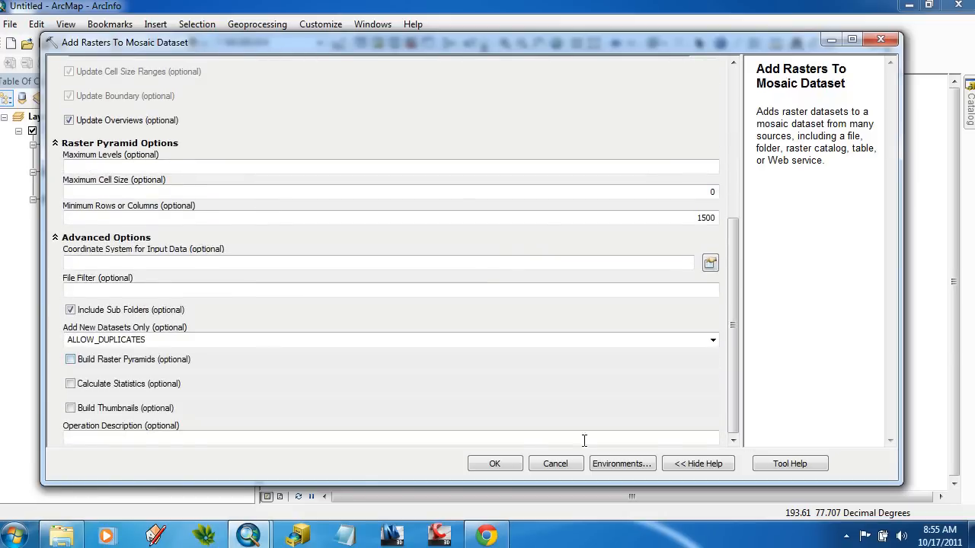
click(495, 463)
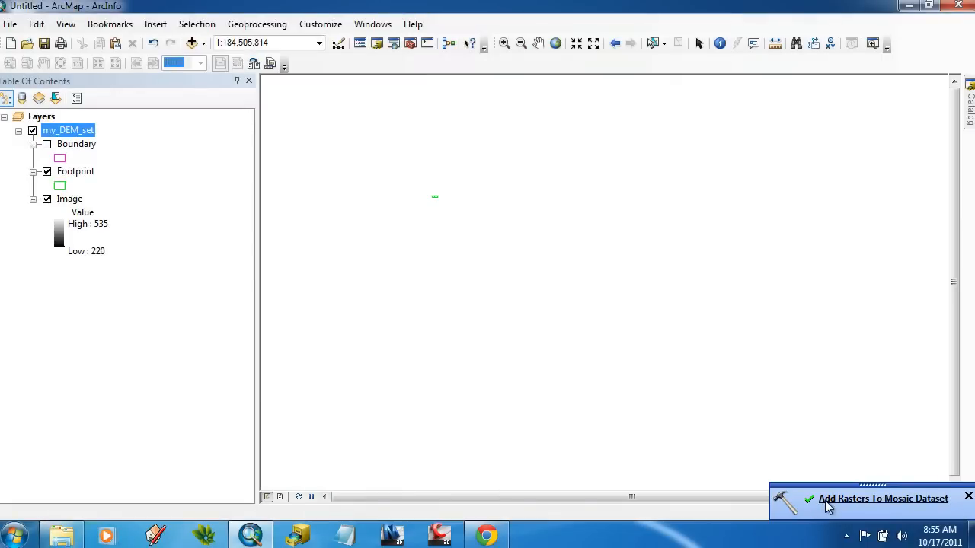
Review the Add Rasters To Mosaic Dataset messages in the geoprocessing results through to the end, then close the results.
click(825, 500)
drag(608, 205, 606, 428)
drag(621, 345, 619, 412)
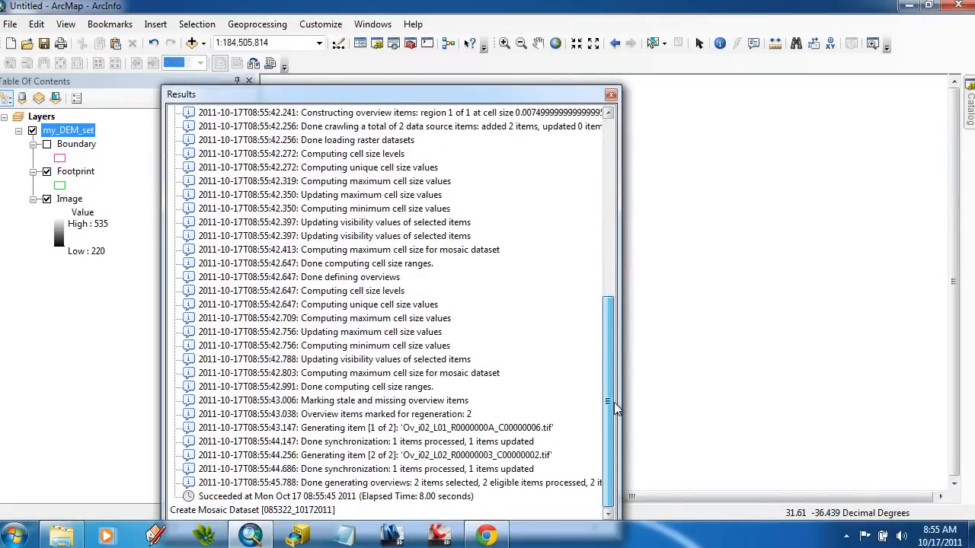
click(611, 95)
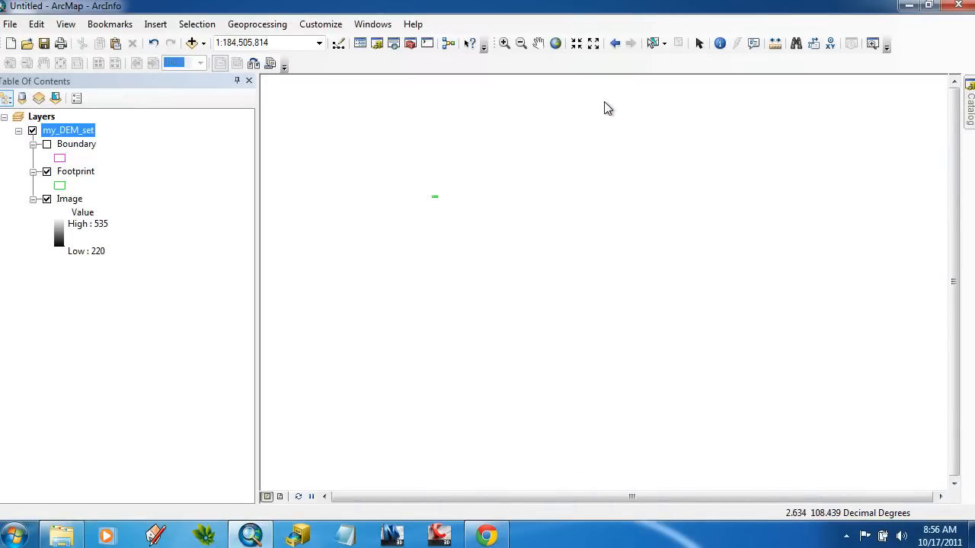
Zoom the map to the extent of the Image layer in my_DEM_set.
click(69, 199)
right_click(68, 199)
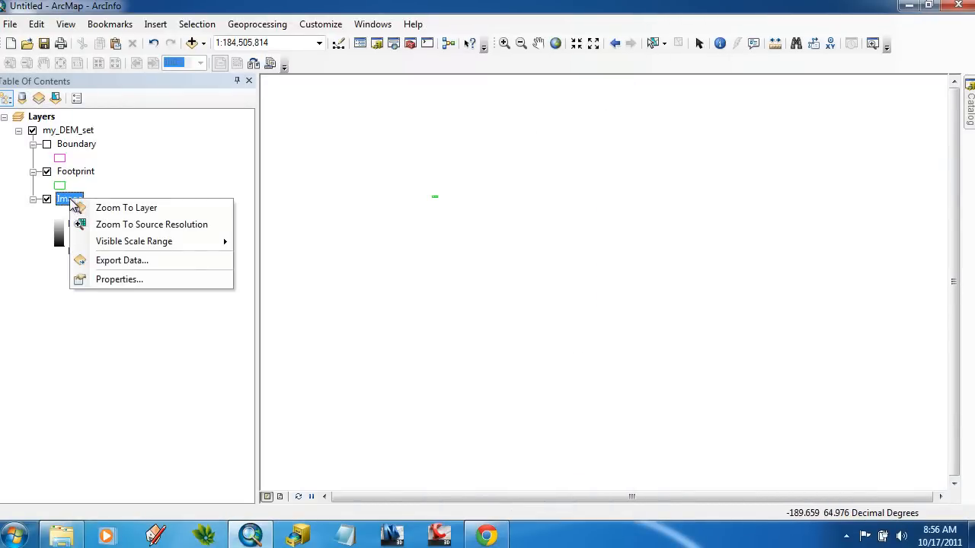
click(124, 208)
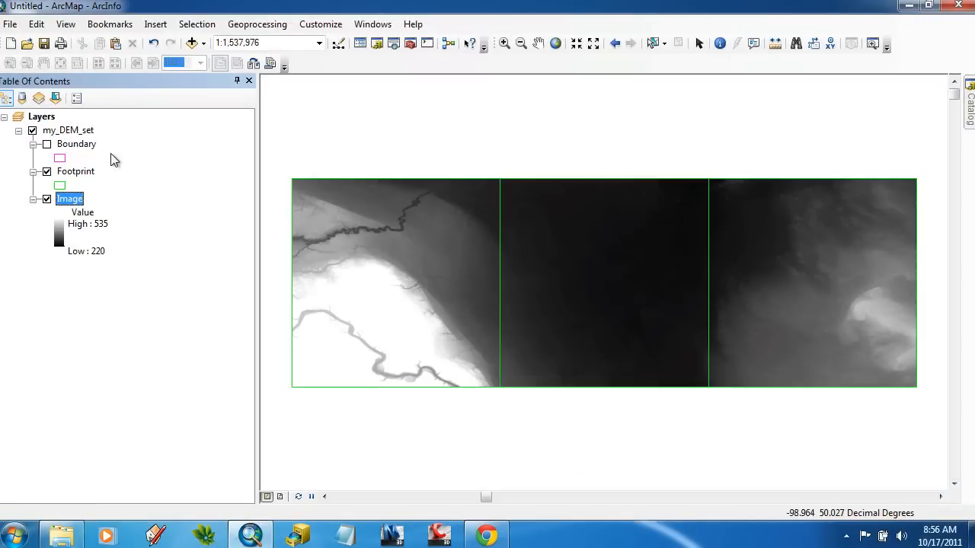
Toggle the Boundary, Footprint and Image layers of my_DEM_set to compare them, leaving only Image displayed.
click(47, 144)
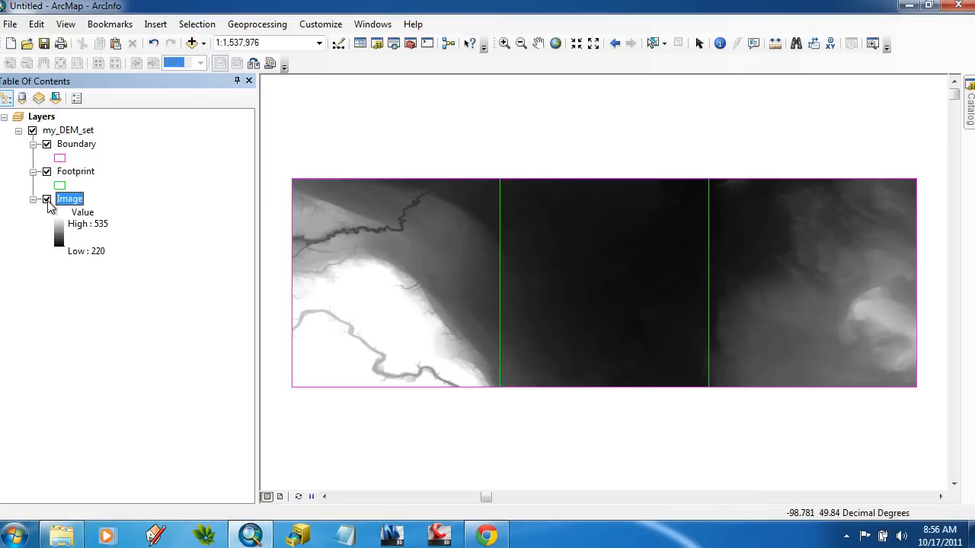
click(47, 199)
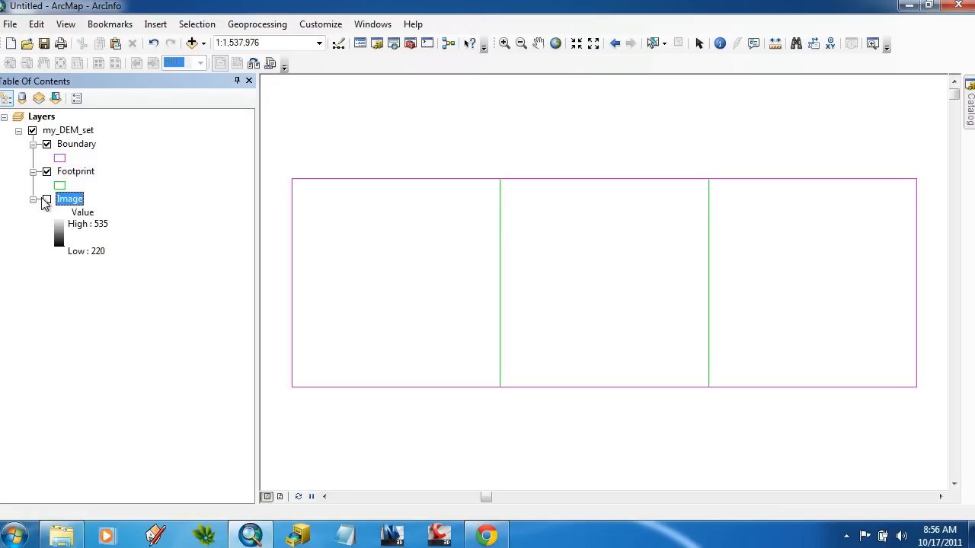
click(47, 200)
click(47, 200)
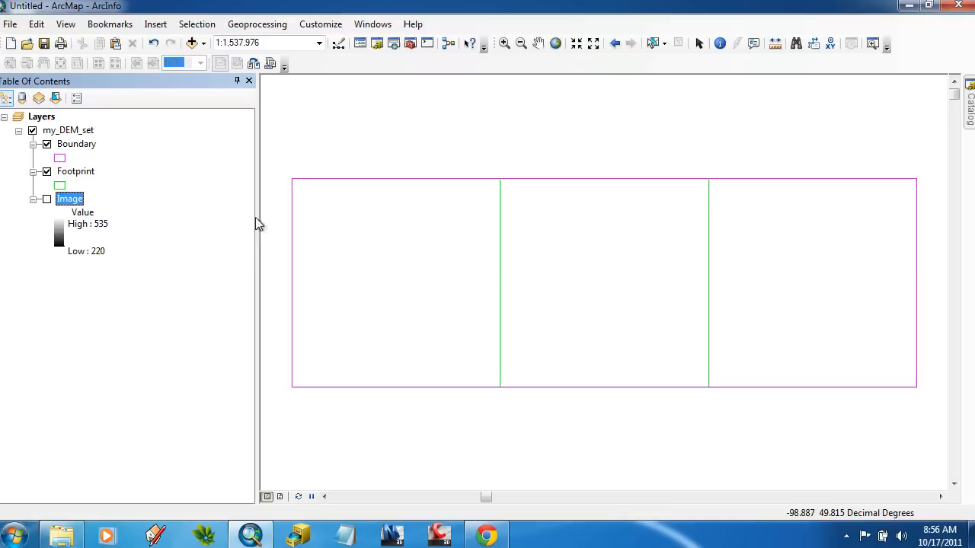
click(47, 199)
click(46, 172)
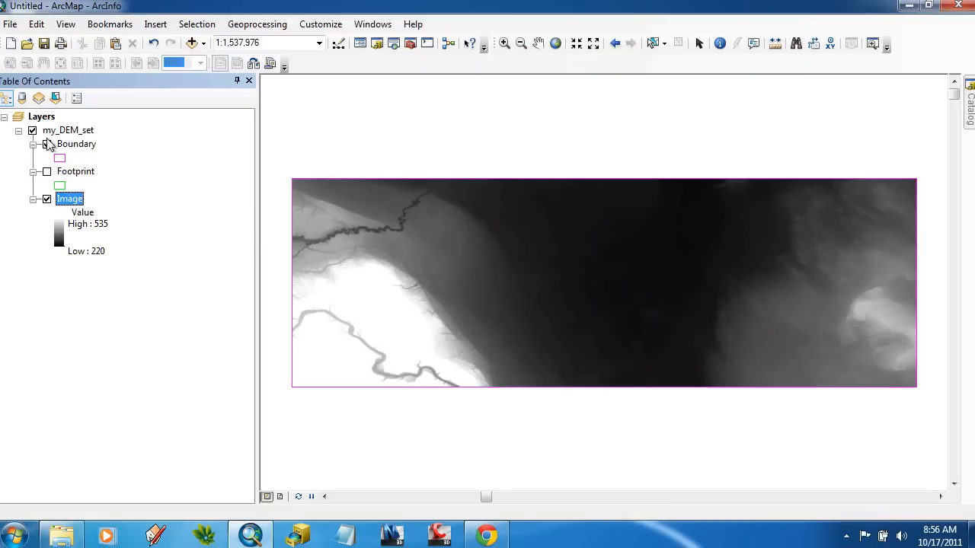
click(47, 144)
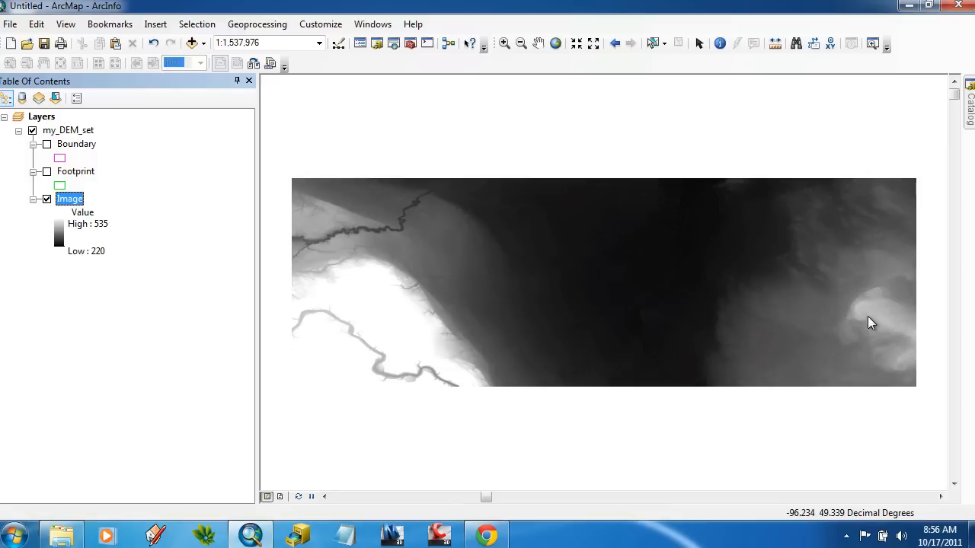
Examine the Surface toolset under Spatial Analyst Tools in ArcToolbox, then close the toolbox.
click(408, 44)
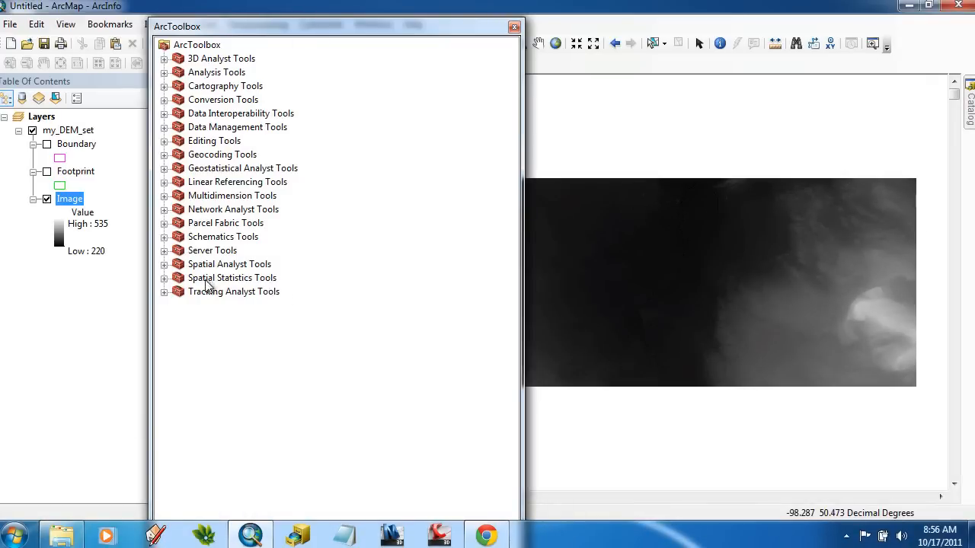
click(164, 264)
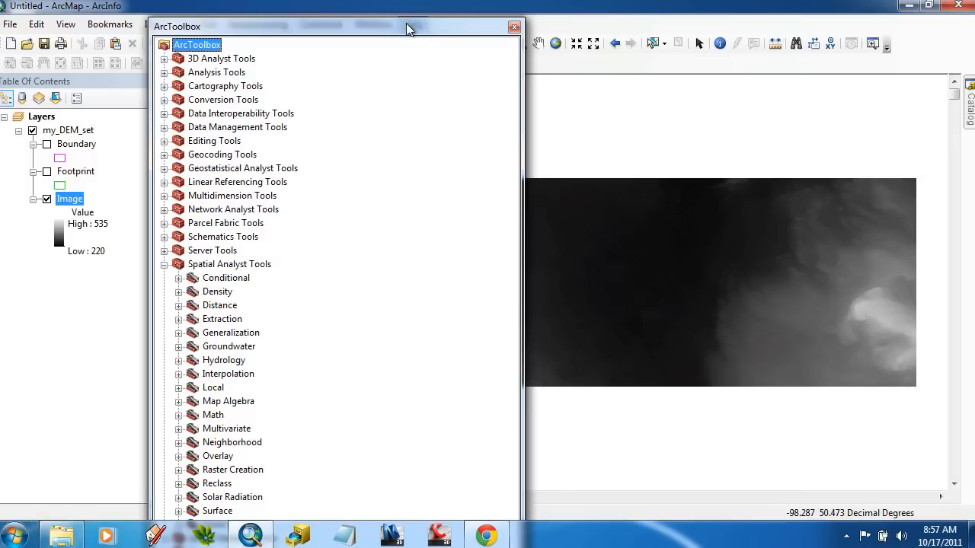
drag(405, 25, 450, 5)
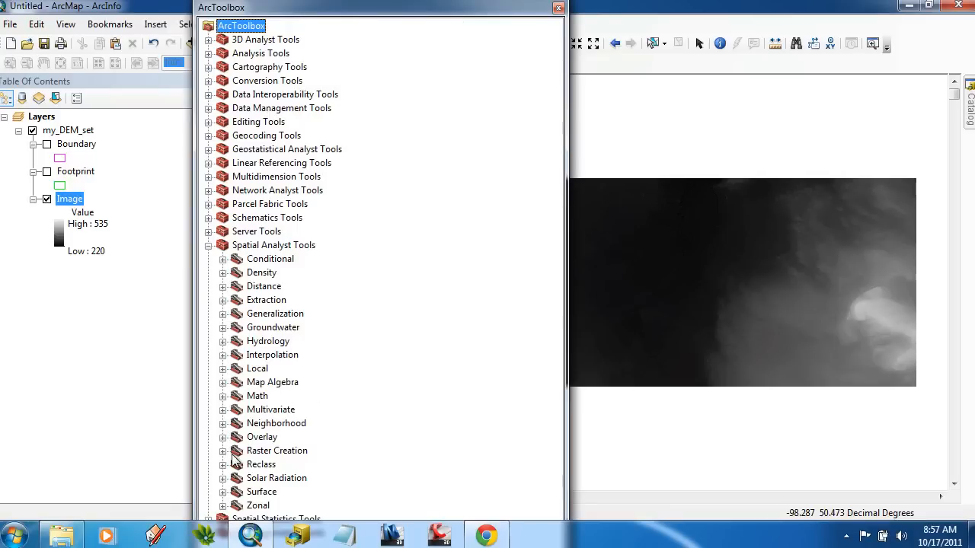
click(223, 492)
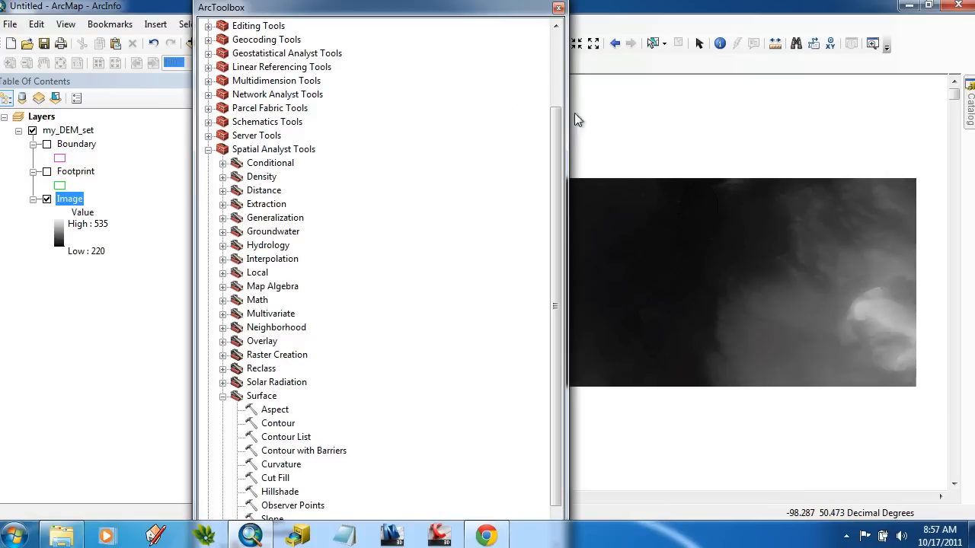
click(557, 10)
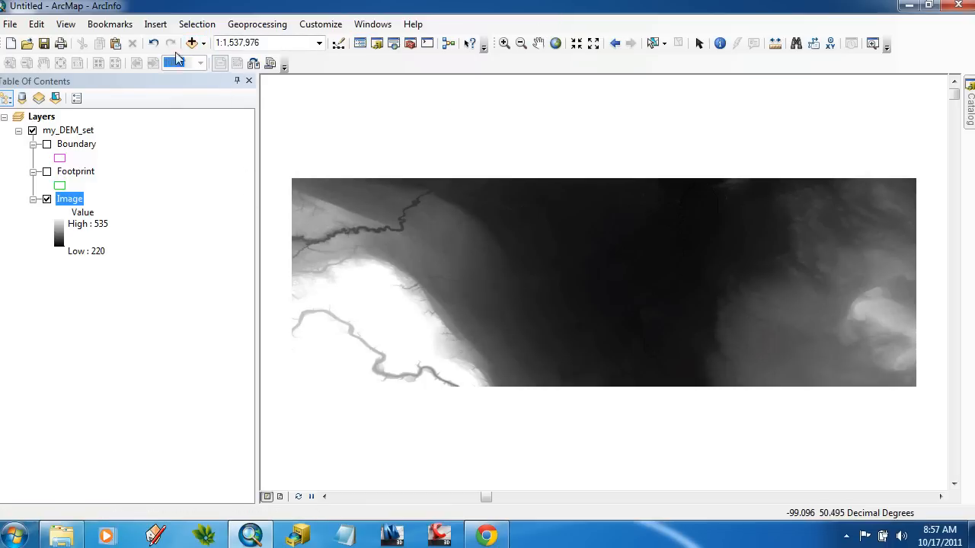
Zoom in closely on the river channel area of the DEM mosaic to inspect its elevation detail.
click(504, 42)
drag(440, 285, 389, 248)
drag(570, 358, 403, 283)
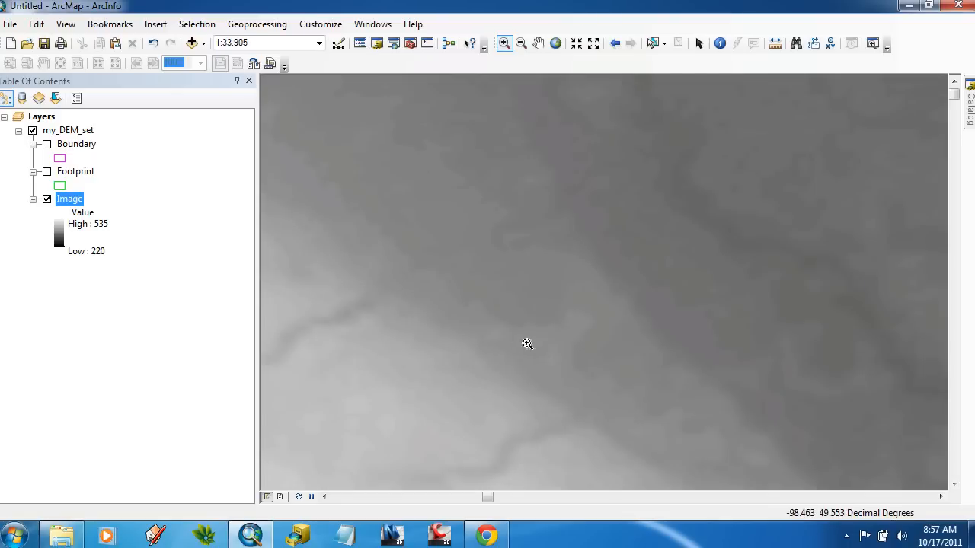
drag(496, 358, 393, 285)
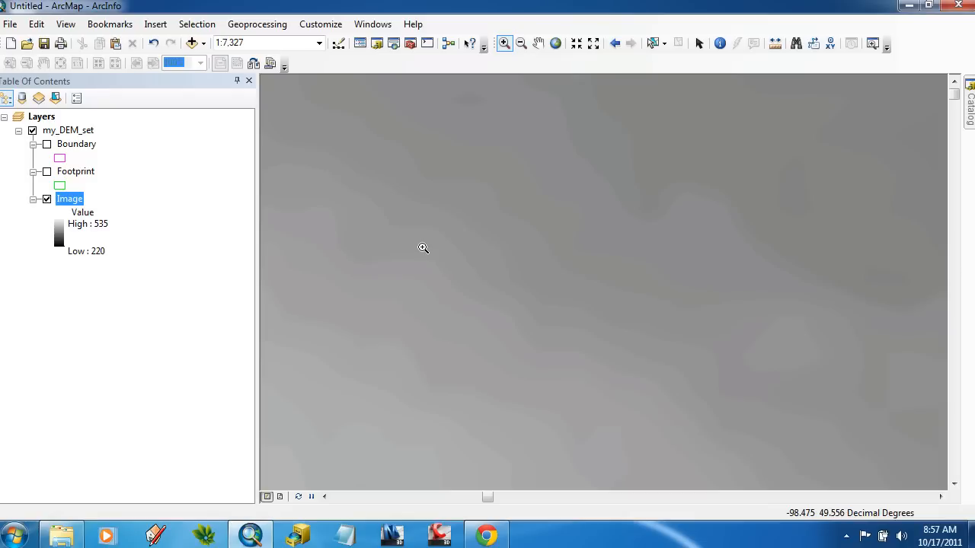
Open the Focal Statistics tool from the Spatial Analyst Neighborhood toolset and set my_DEM_set as the input raster.
click(410, 43)
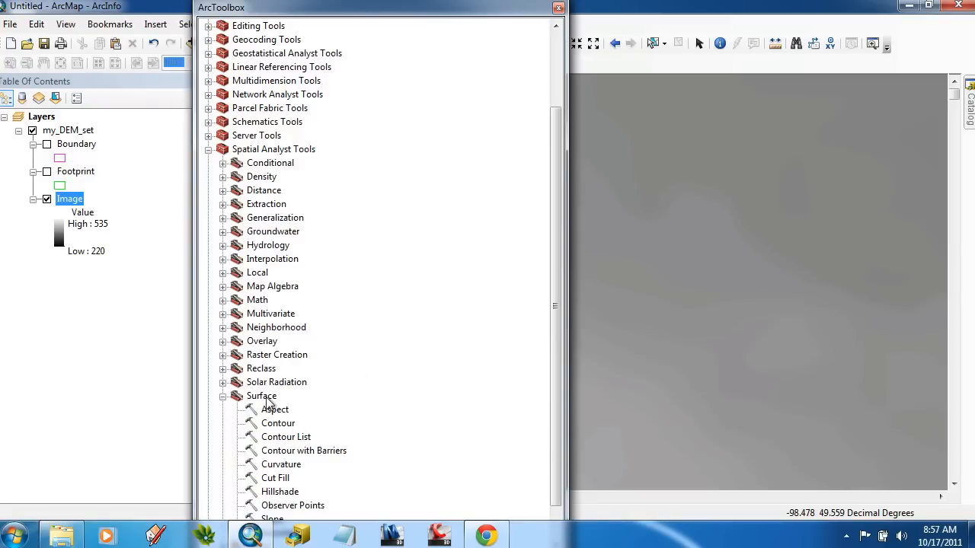
click(222, 327)
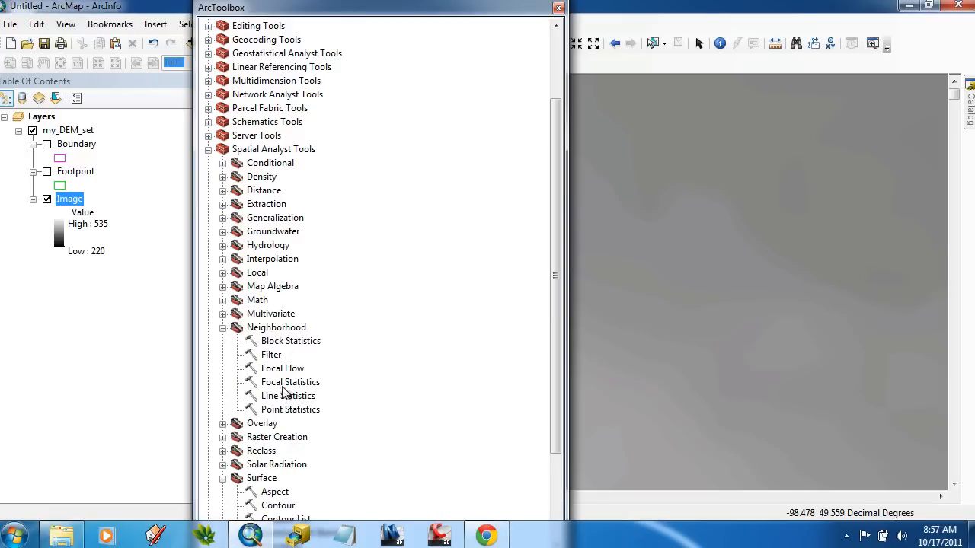
click(298, 382)
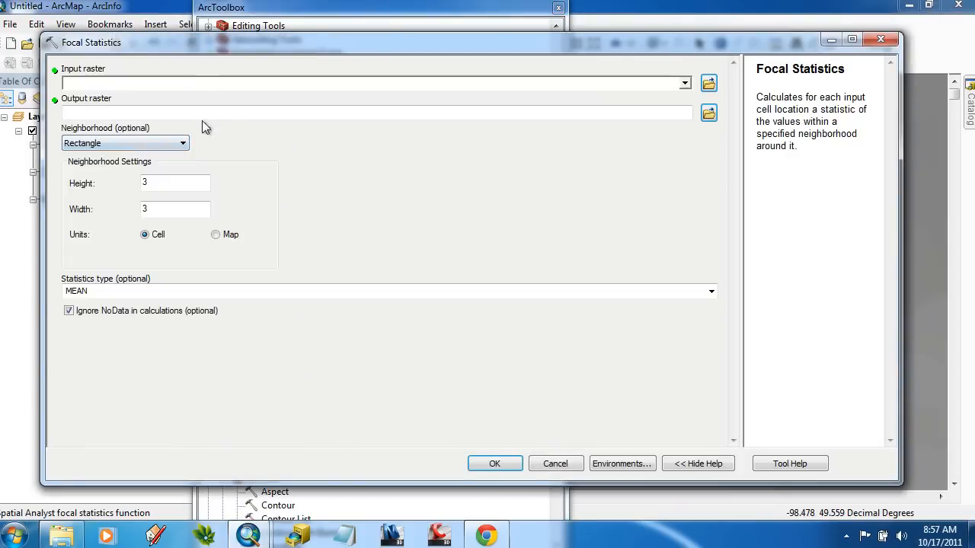
click(159, 85)
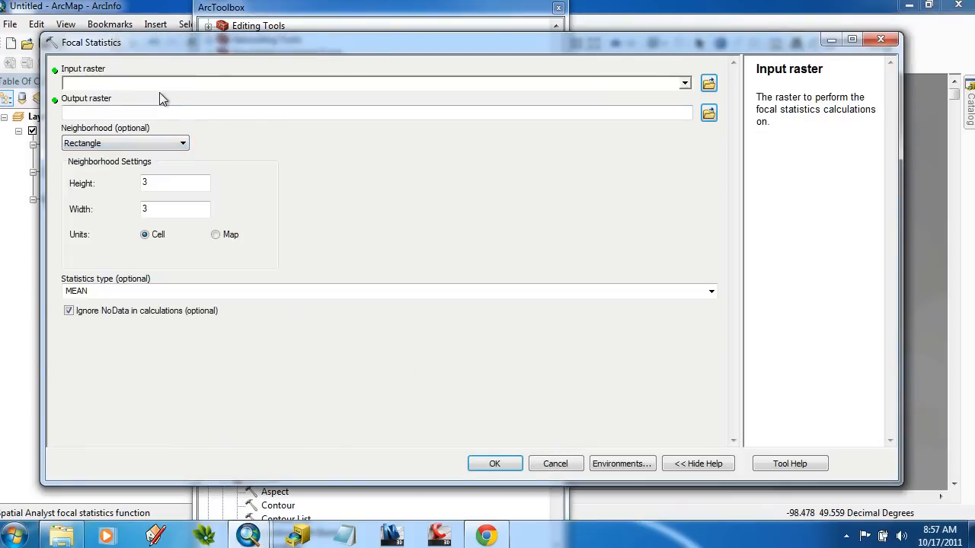
click(684, 83)
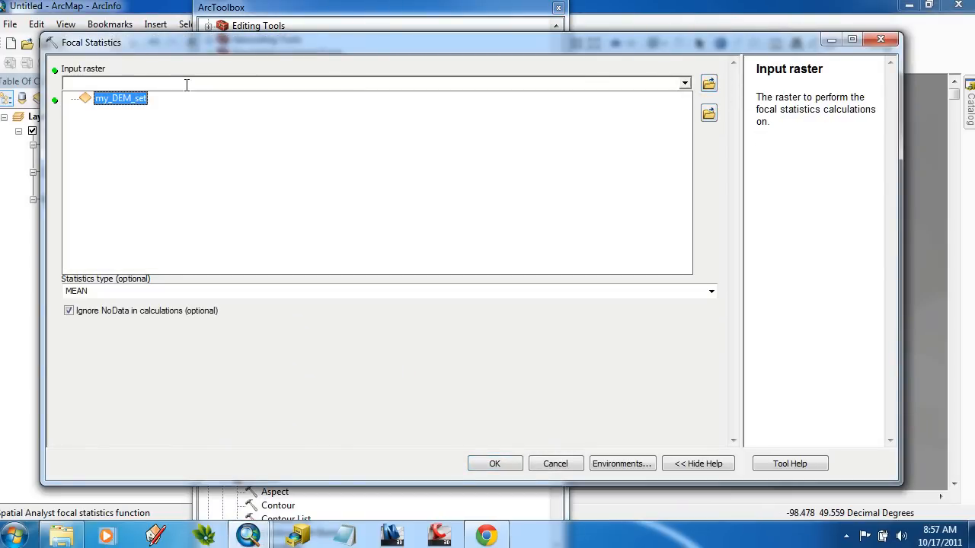
click(121, 99)
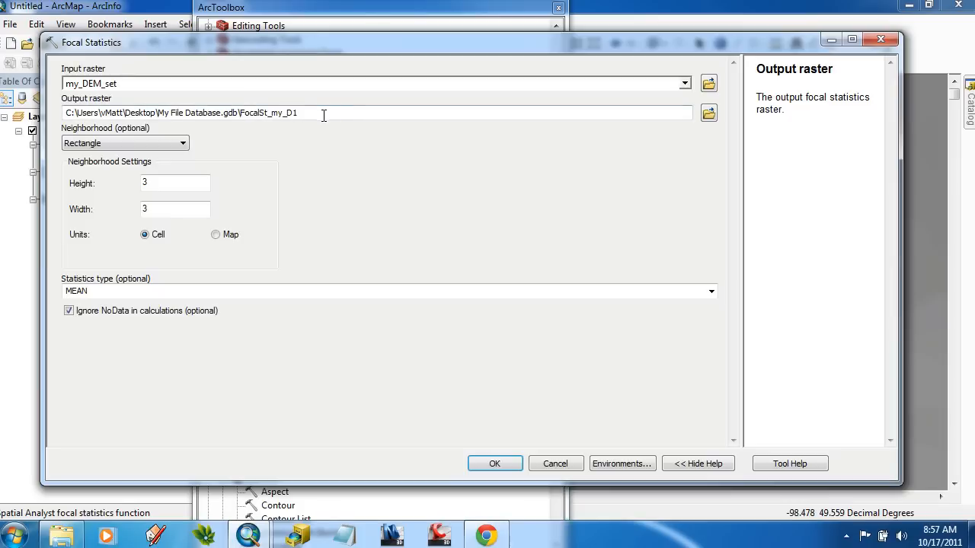
Run Focal Statistics with a Circle neighborhood of radius 2 cells and the MEAN statistic, then close ArcToolbox.
click(126, 143)
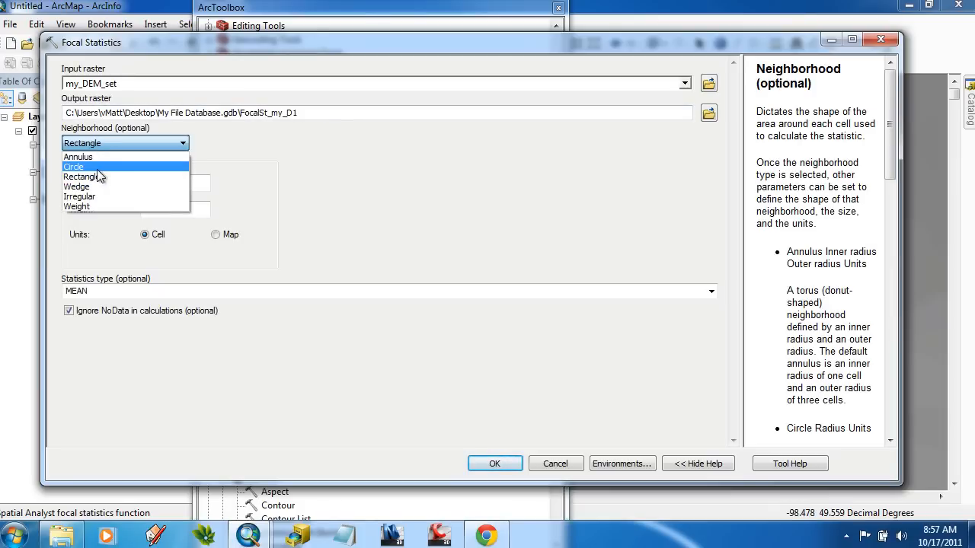
click(85, 164)
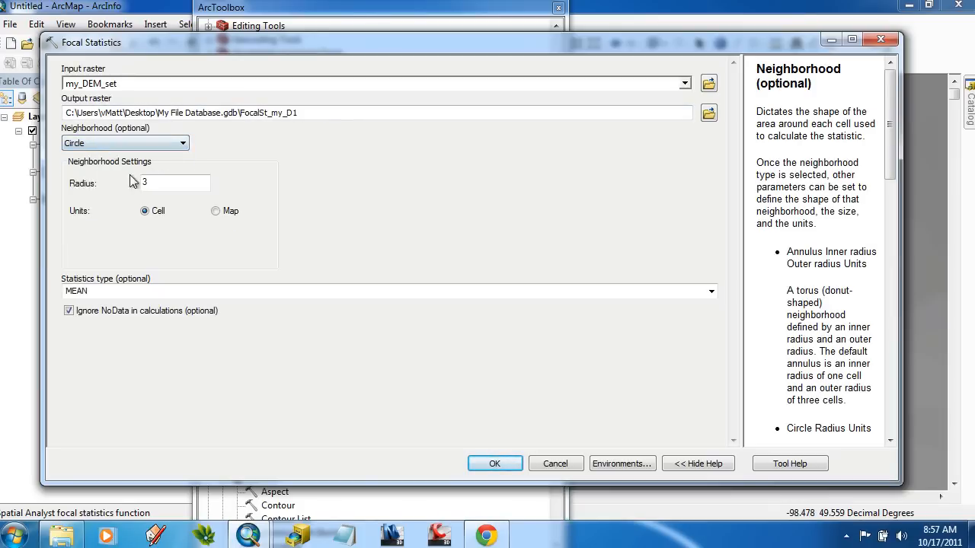
double_click(161, 188)
text(2)
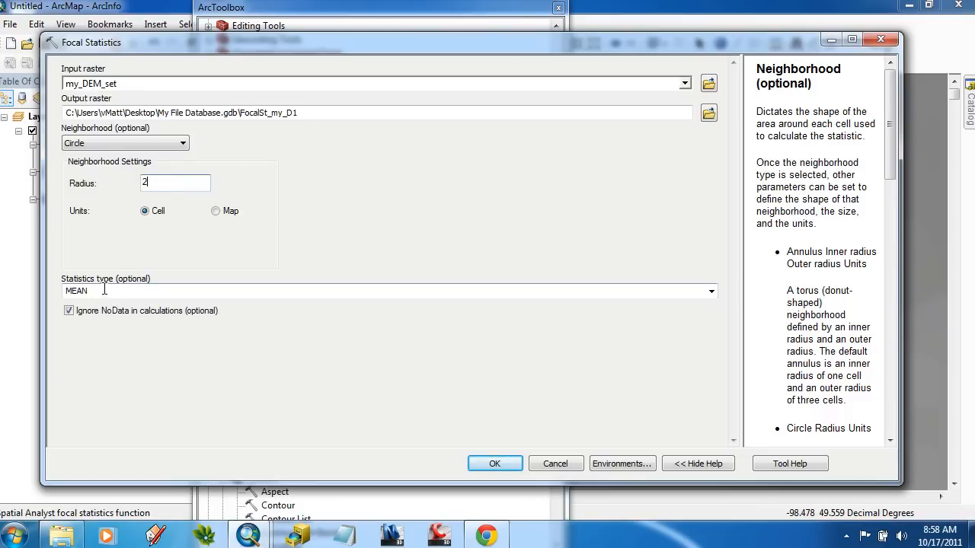
click(497, 462)
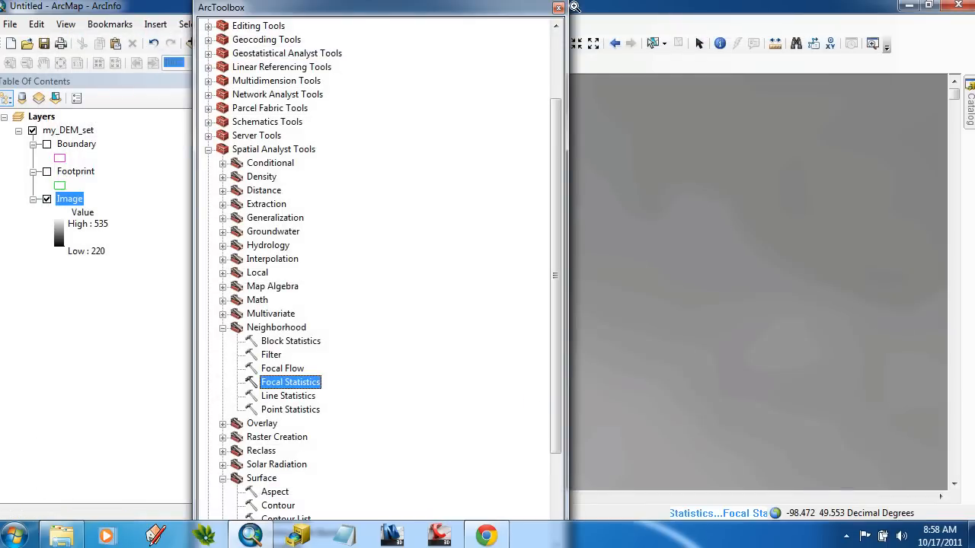
click(558, 8)
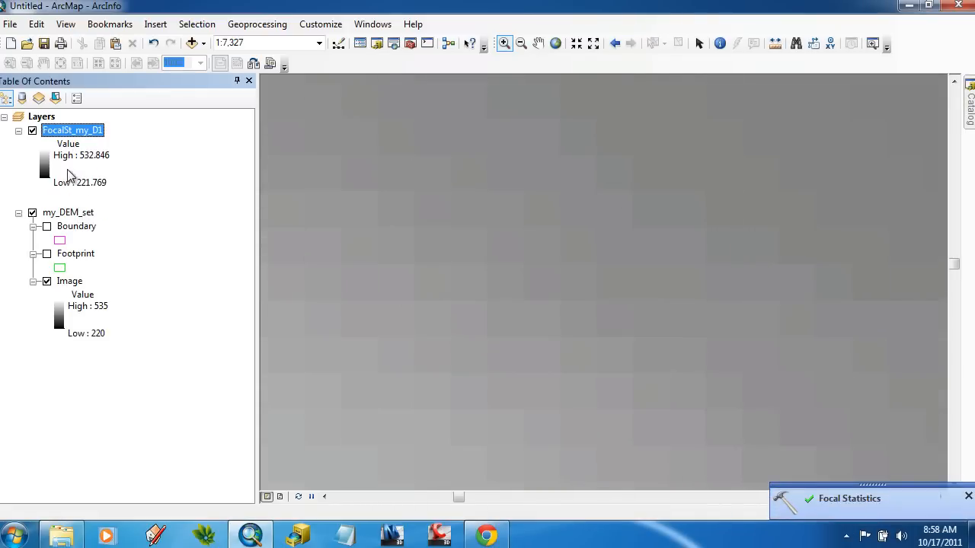
Compare the FocalSt_my_D1 raster with the original mosaic image by toggling its visibility at several scales, leaving it hidden.
scroll(549, 308, up, 2)
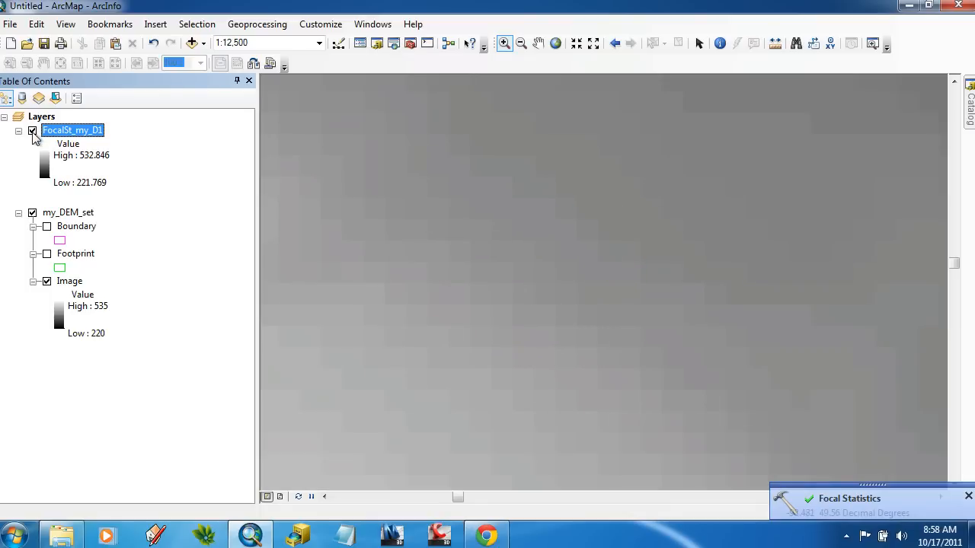
click(32, 131)
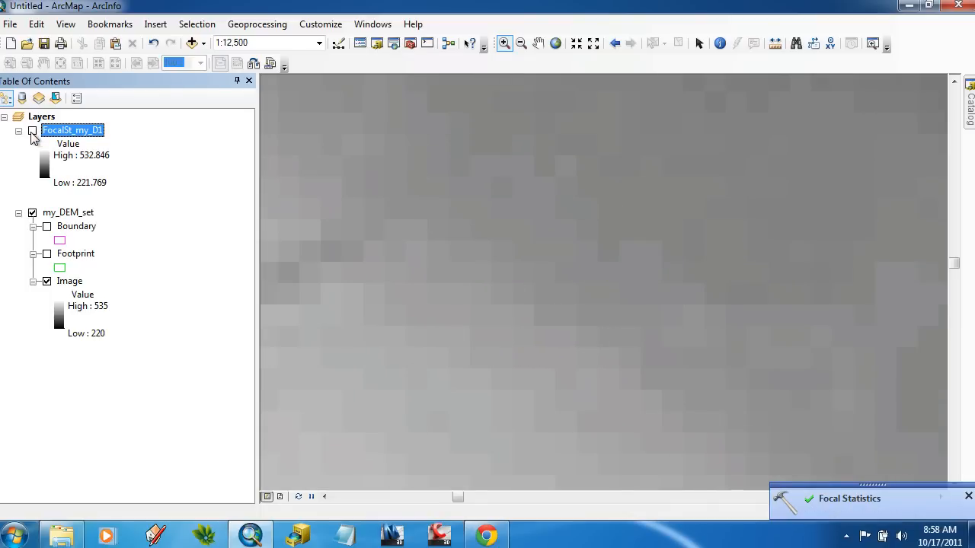
click(32, 131)
click(32, 131)
scroll(408, 220, up, 2)
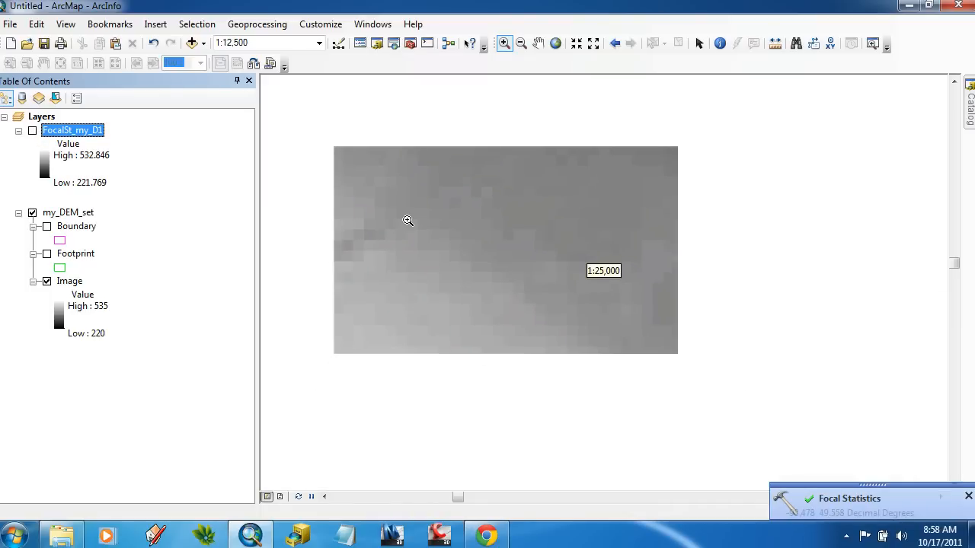
scroll(408, 220, up, 1)
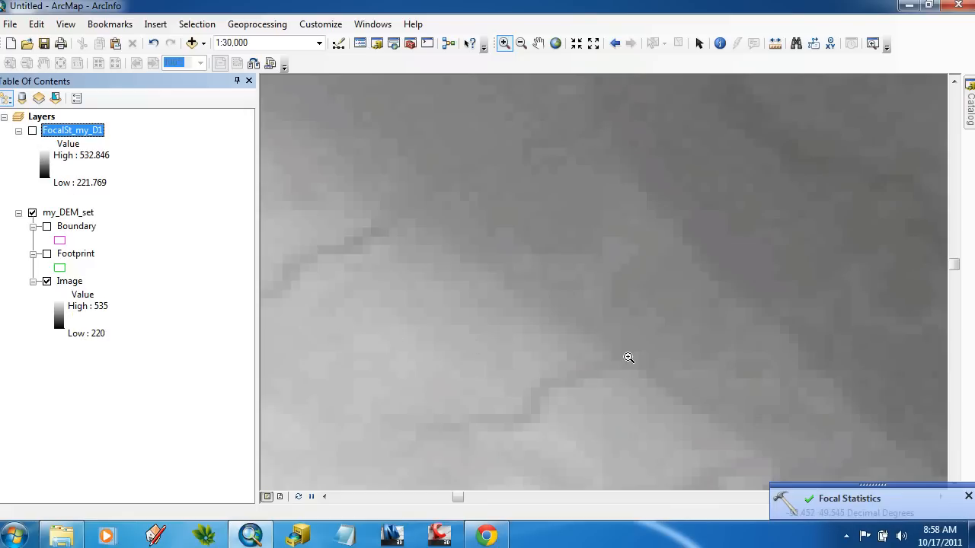
click(32, 131)
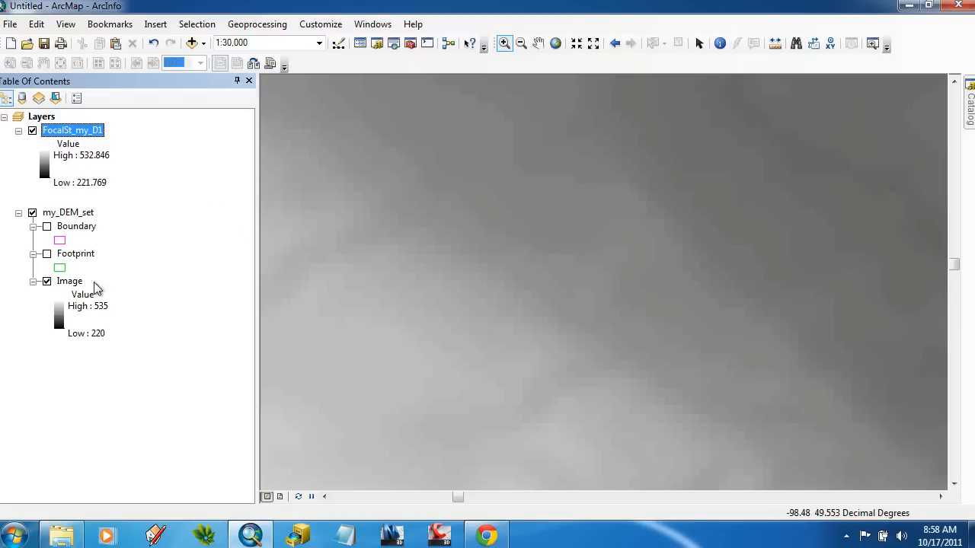
click(32, 131)
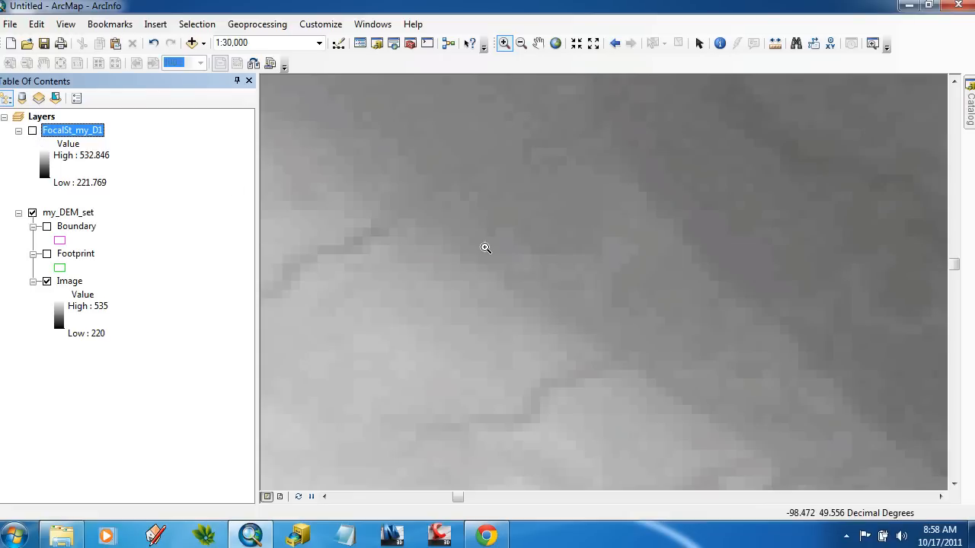
scroll(483, 246, up, 5)
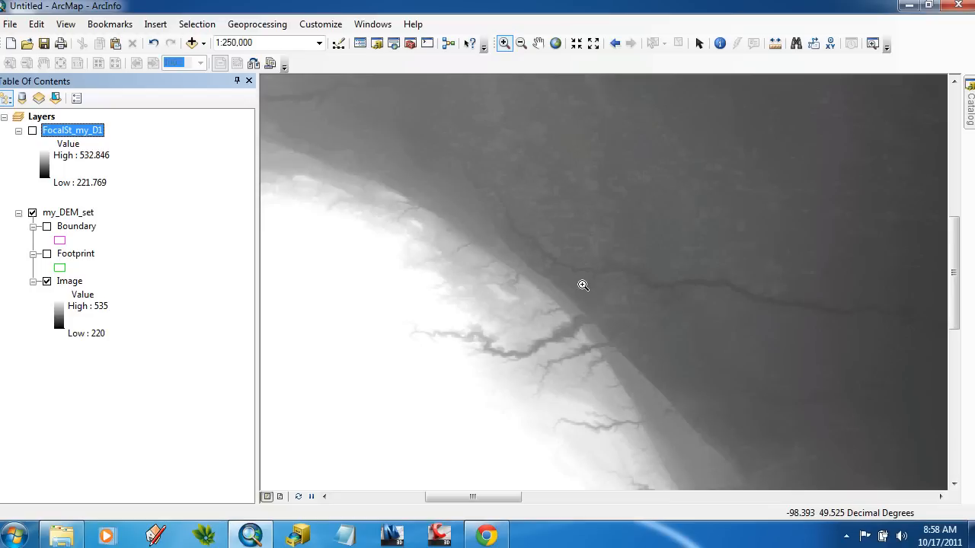
scroll(582, 285, up, 2)
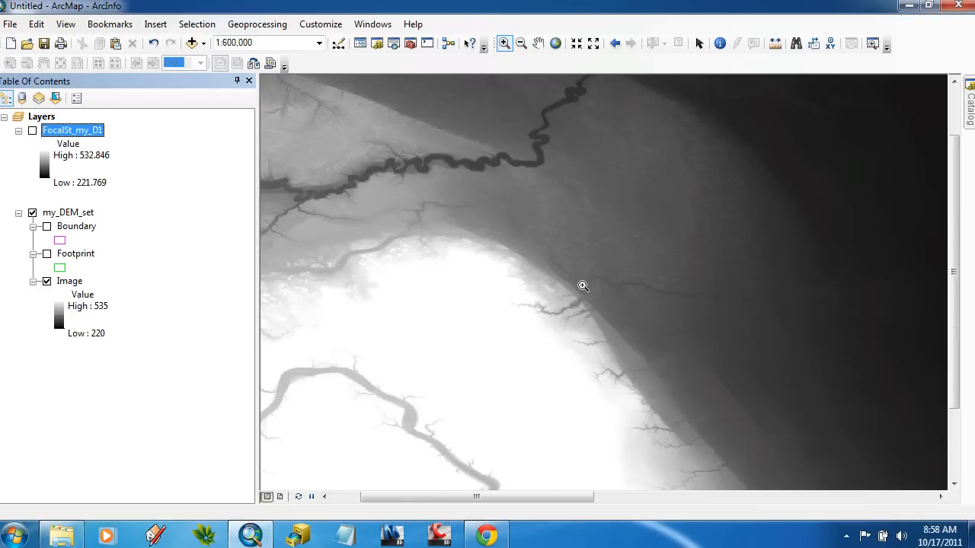
Show the FocalSt_my_D1 raster and hide the my_DEM_set mosaic layer.
scroll(491, 307, up, 1)
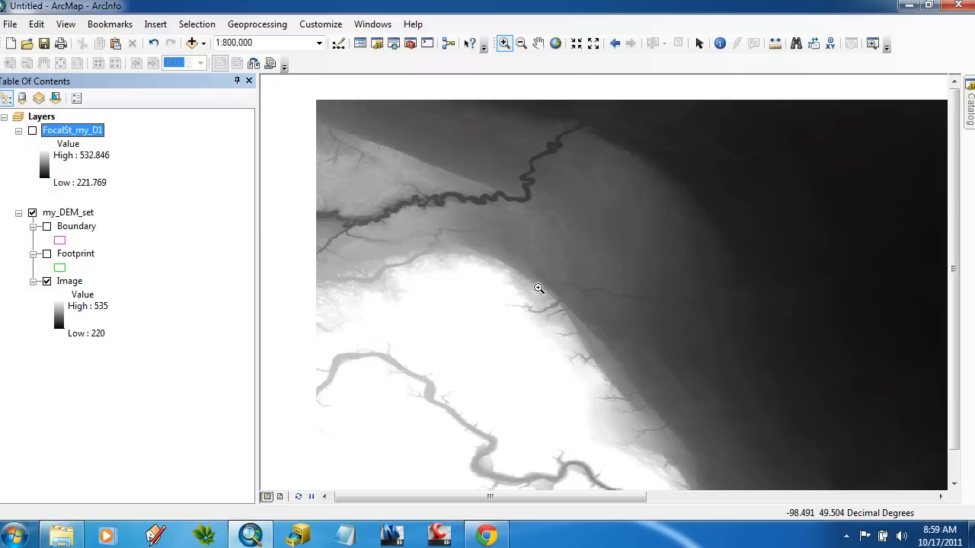
click(32, 131)
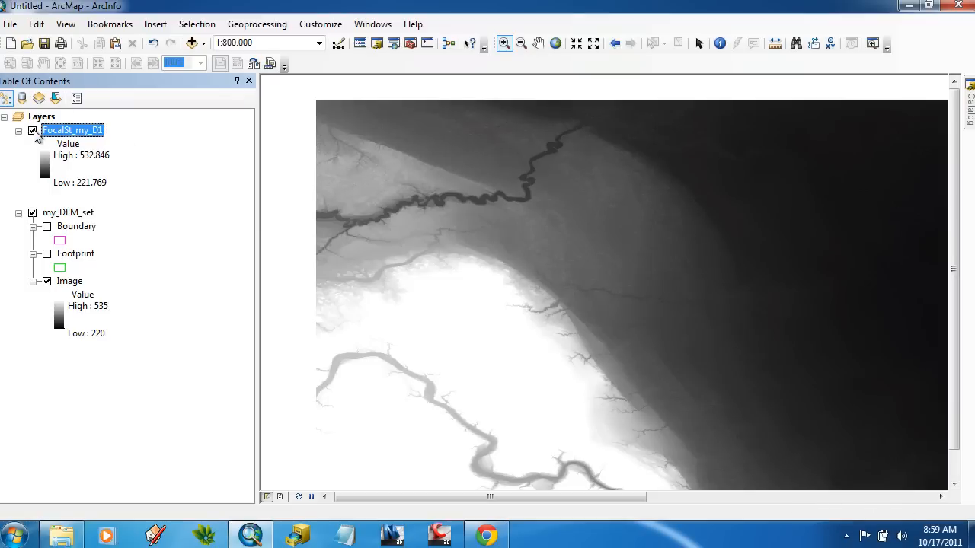
click(32, 213)
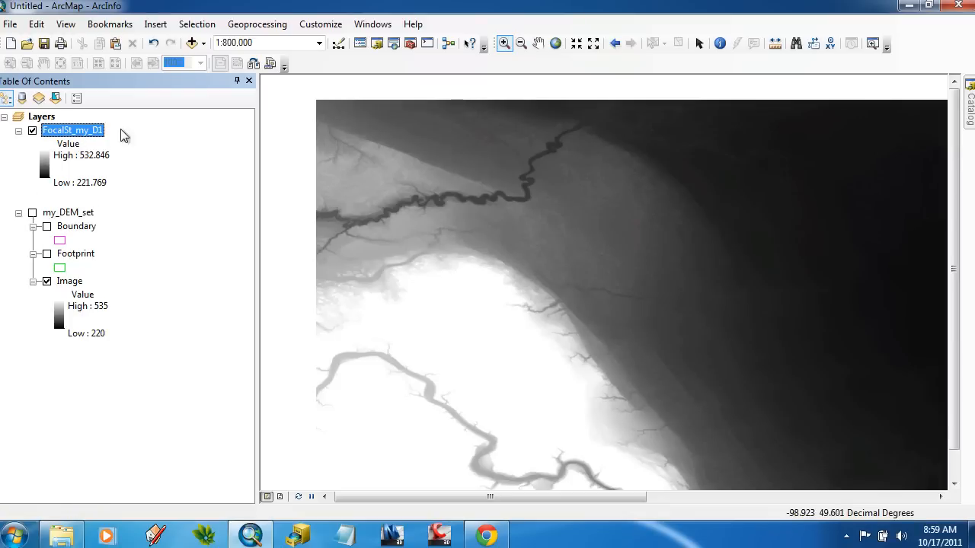
Open the Contour tool from the Spatial Analyst Surface toolset and set FocalSt_my_D1 as the input raster.
click(411, 45)
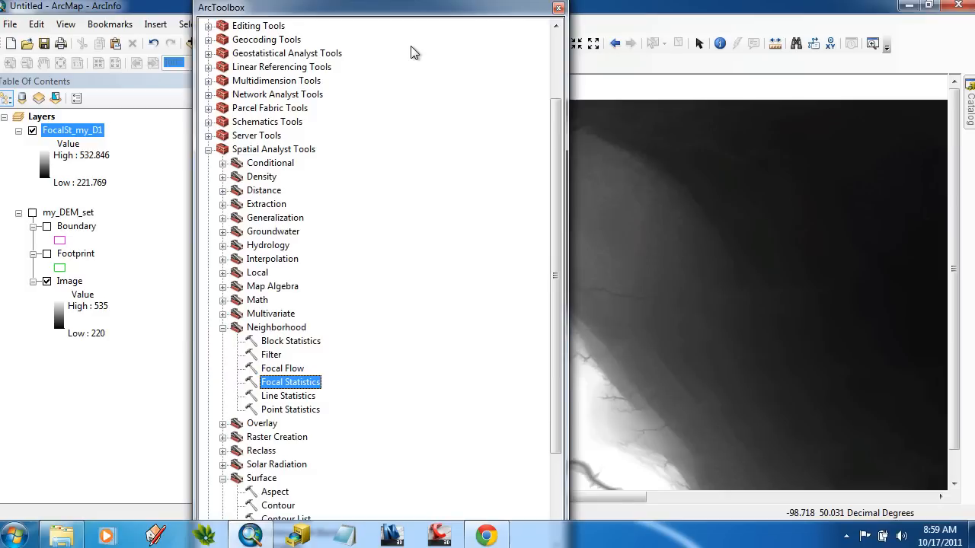
click(223, 327)
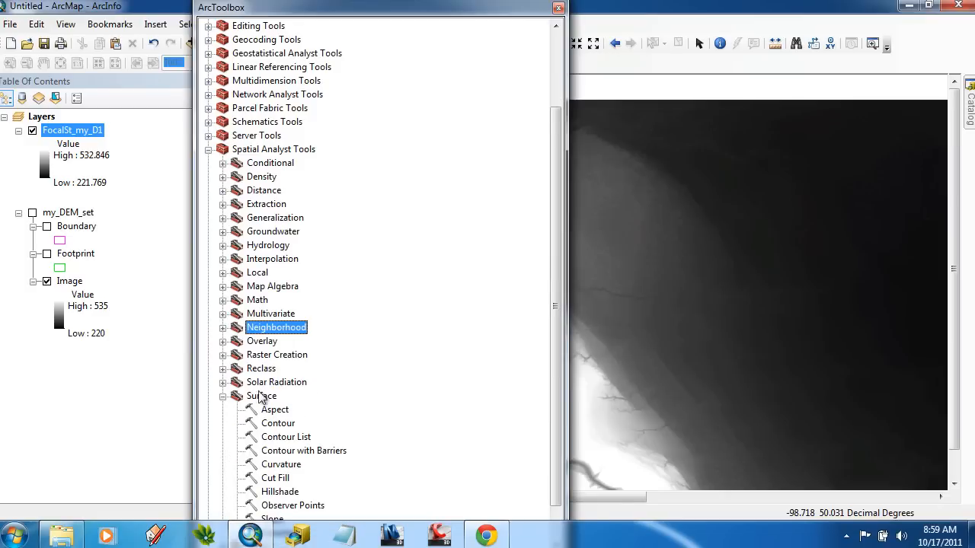
double_click(287, 427)
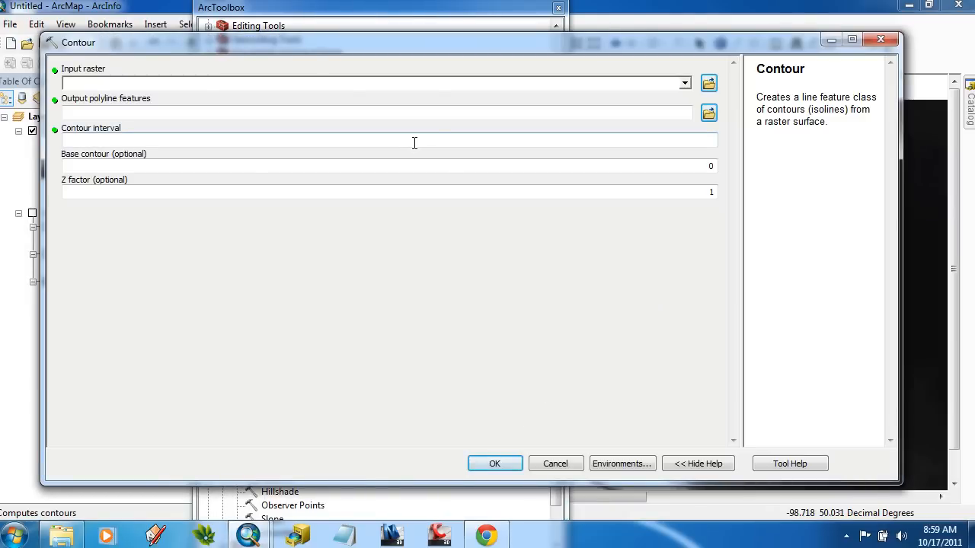
click(685, 83)
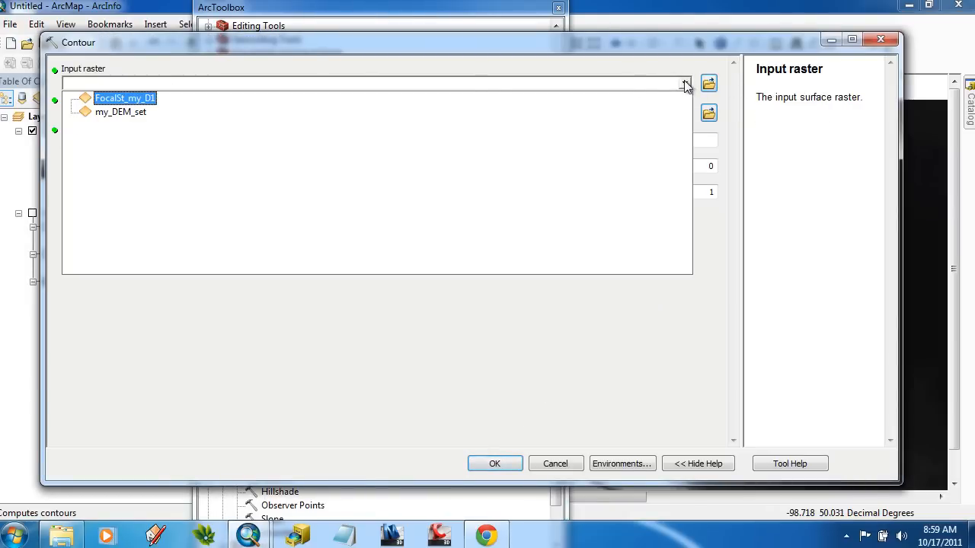
click(124, 98)
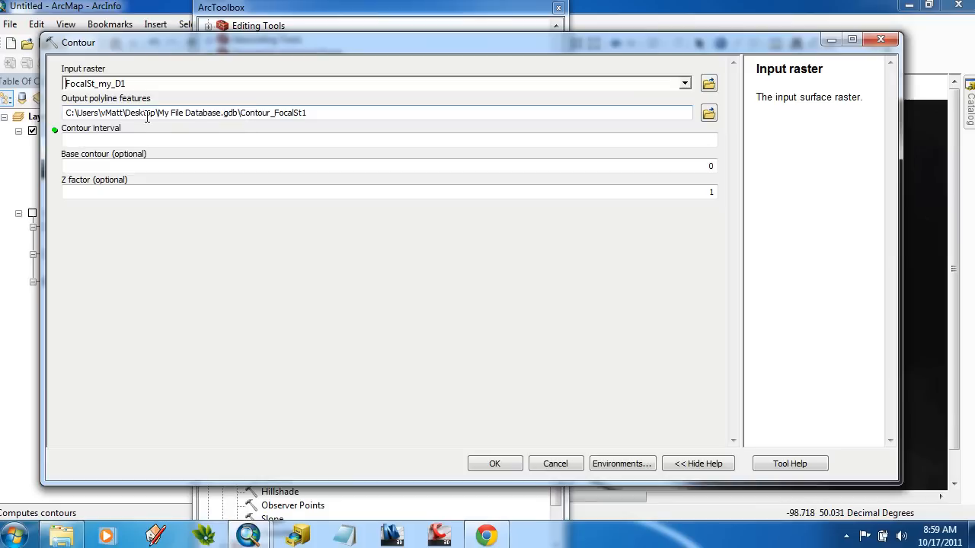
click(708, 113)
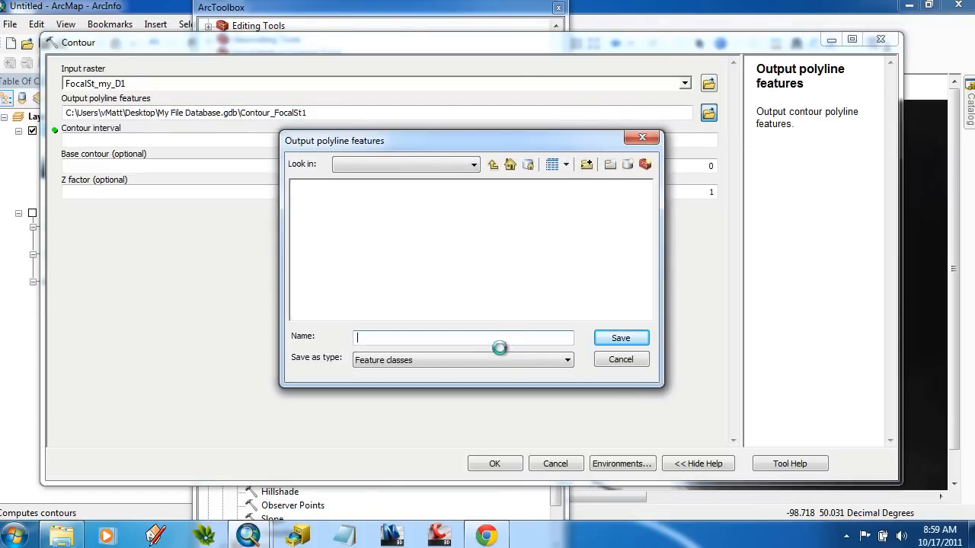
click(502, 362)
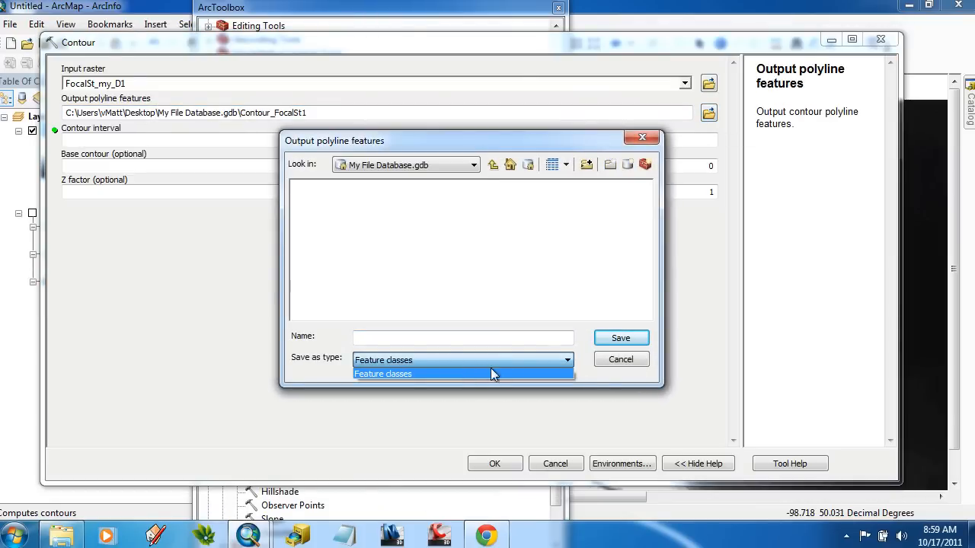
click(491, 374)
click(620, 360)
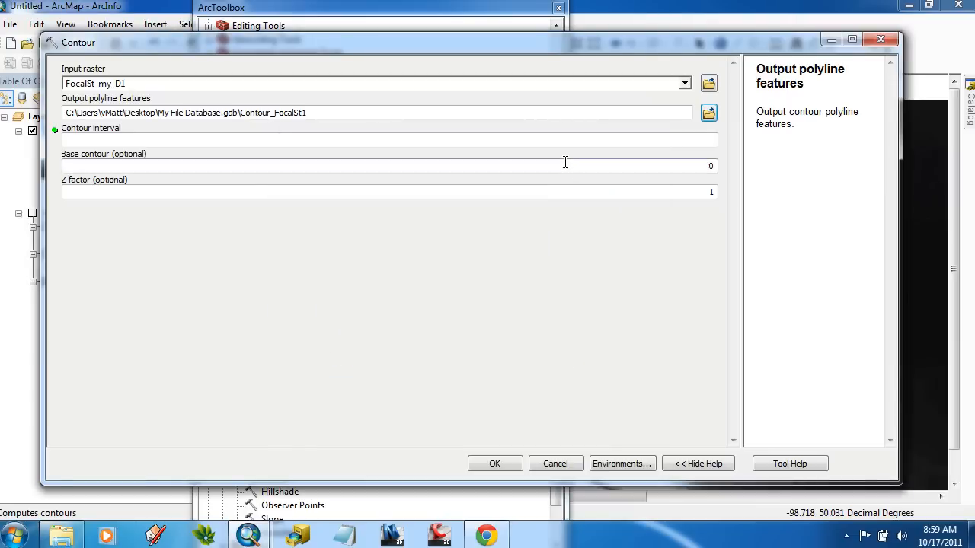
Run the Contour tool with a contour interval of 10 and a Z factor of 3.281, then close ArcToolbox.
click(157, 140)
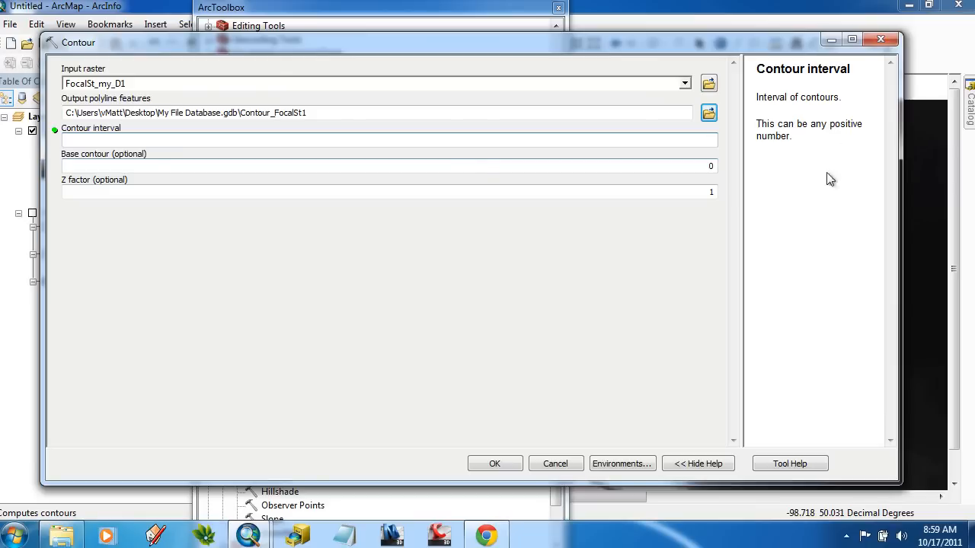
drag(584, 42, 358, 47)
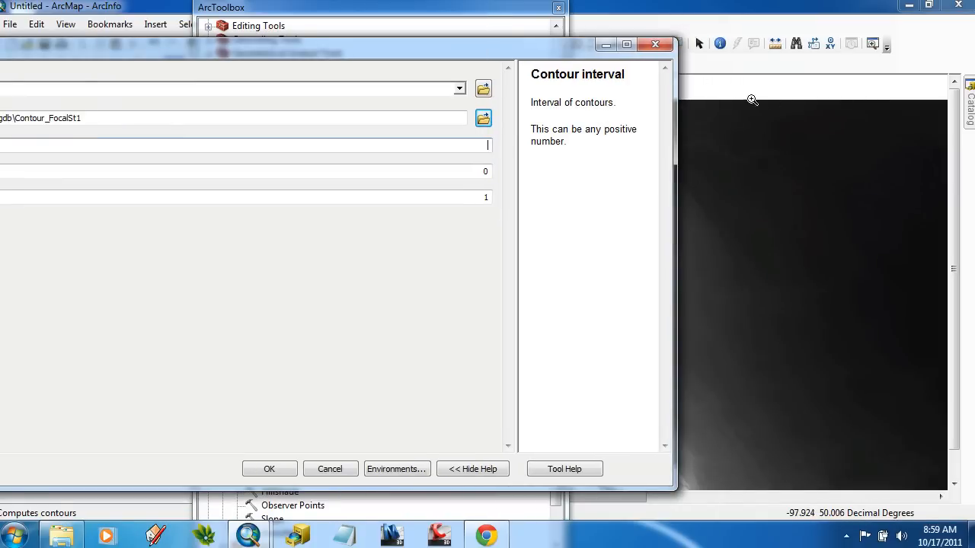
drag(537, 42, 854, 43)
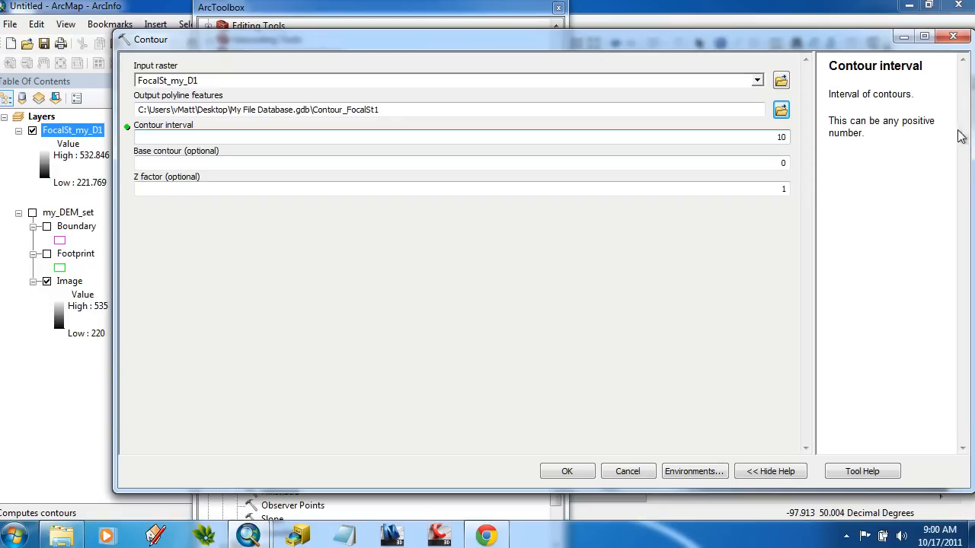
click(767, 192)
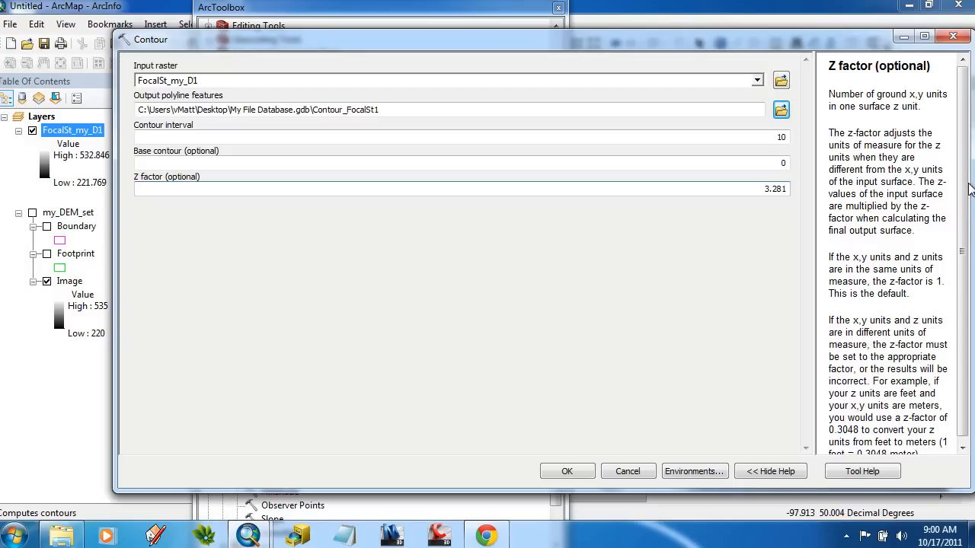
click(567, 470)
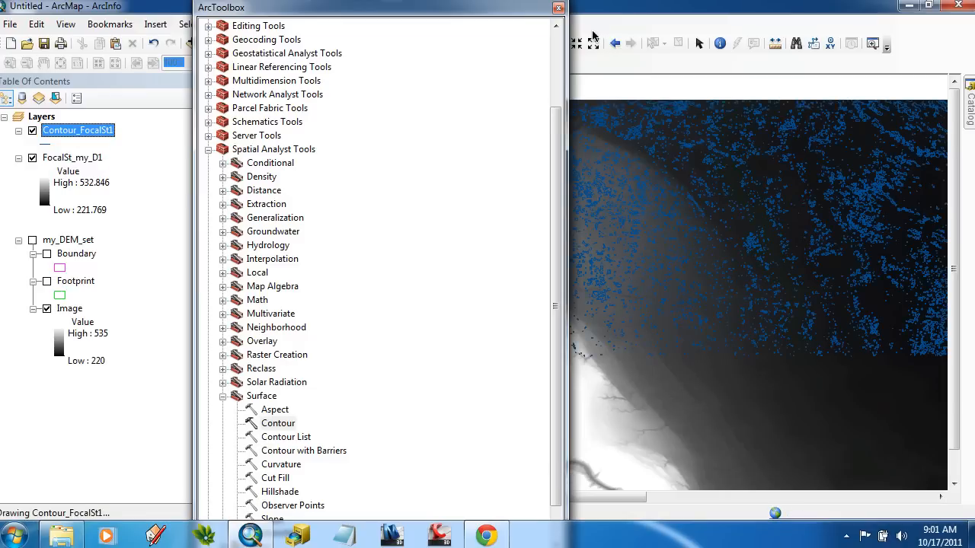
click(559, 8)
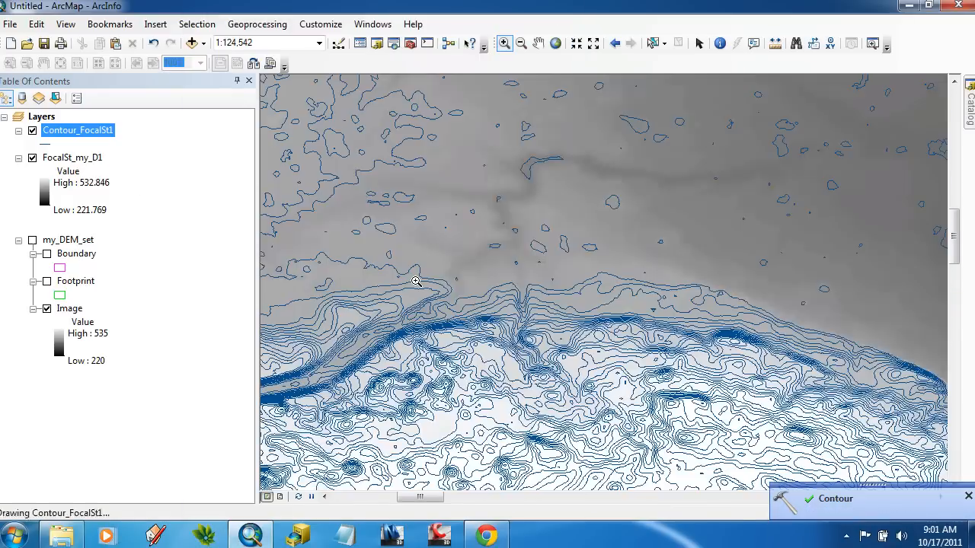
Hide the FocalSt_my_D1 raster and inspect the contour lines along the river channel up close.
drag(632, 145, 363, 269)
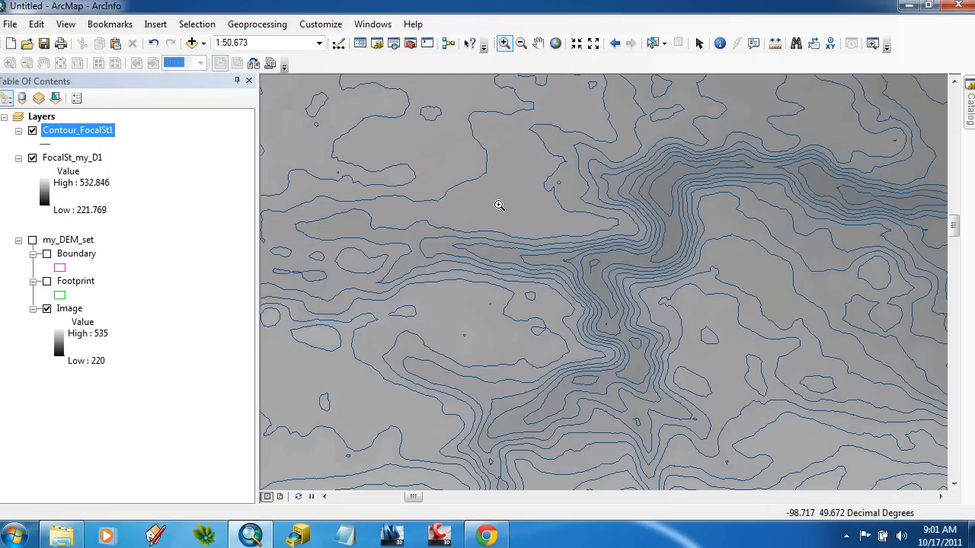
click(32, 158)
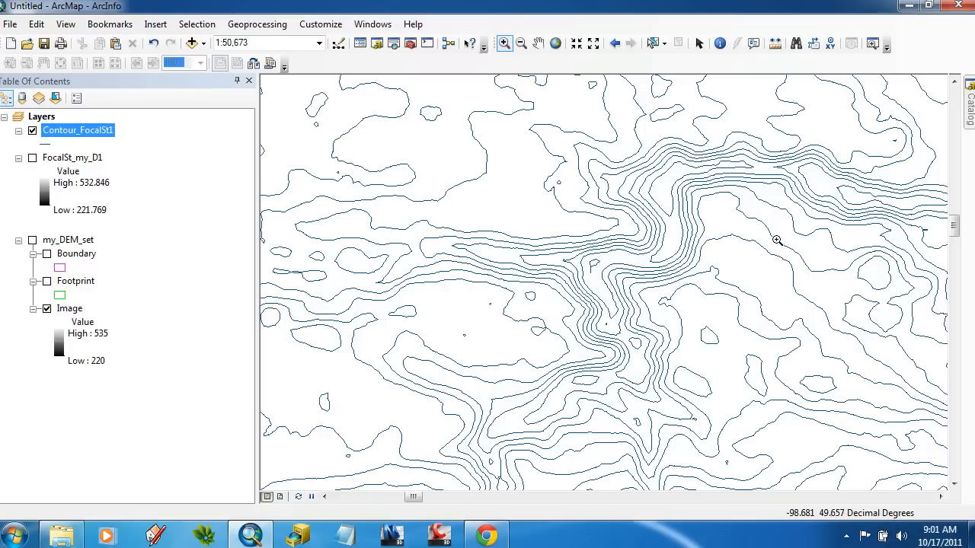
drag(777, 240, 532, 341)
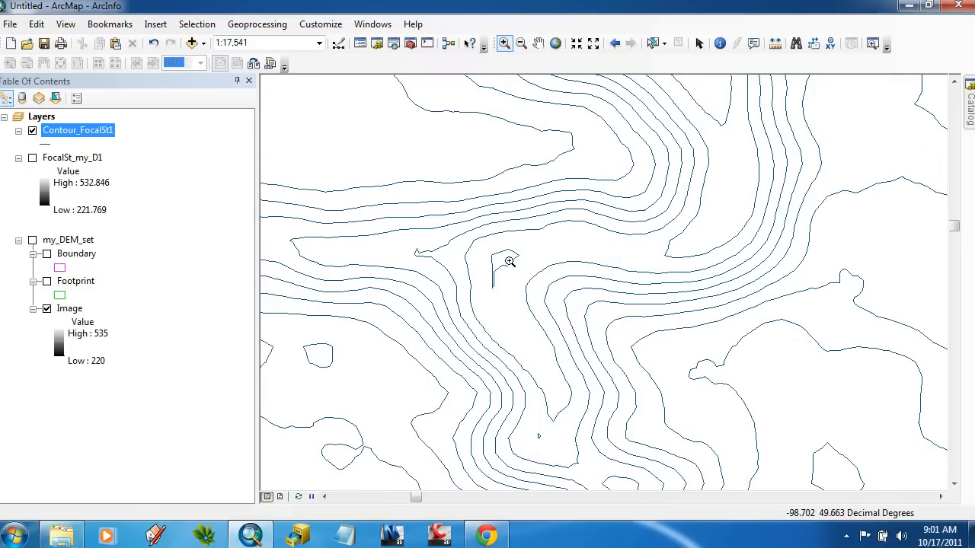
drag(545, 231, 464, 310)
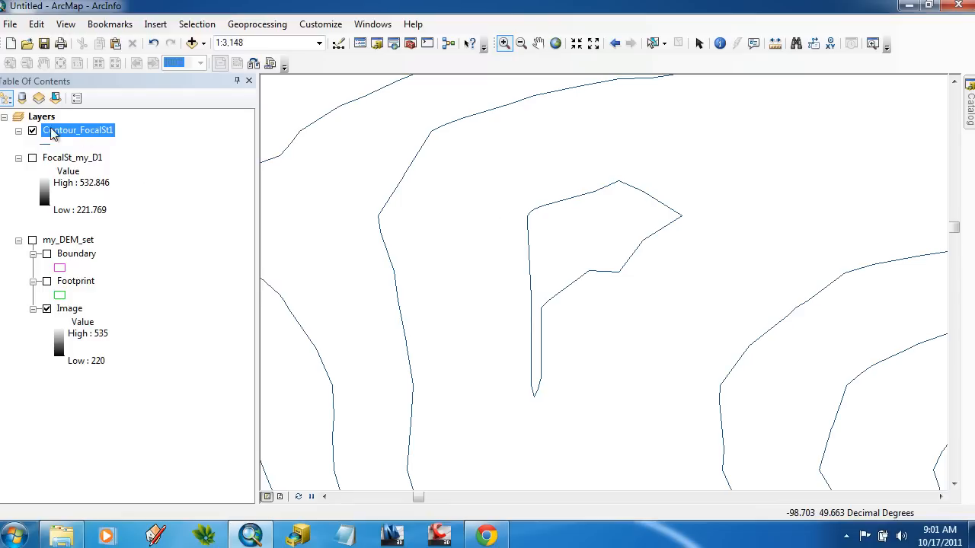
Zoom to the full extent of the Contour_FocalSt1 layer and look through its data options.
right_click(94, 131)
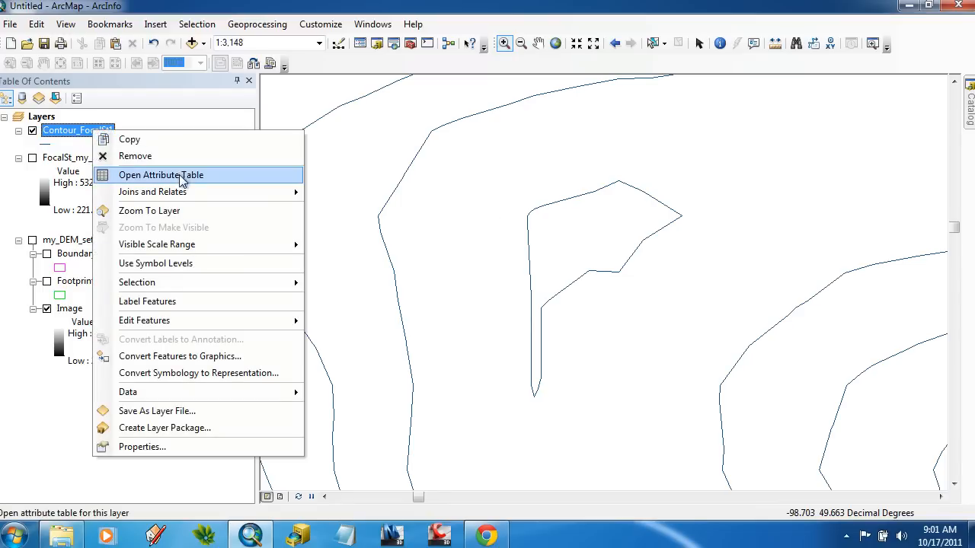
click(156, 211)
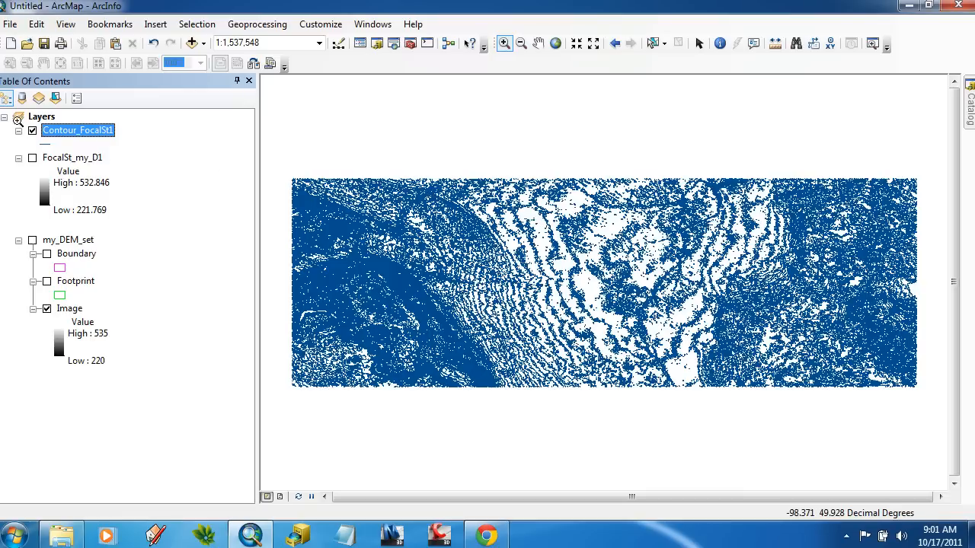
right_click(86, 130)
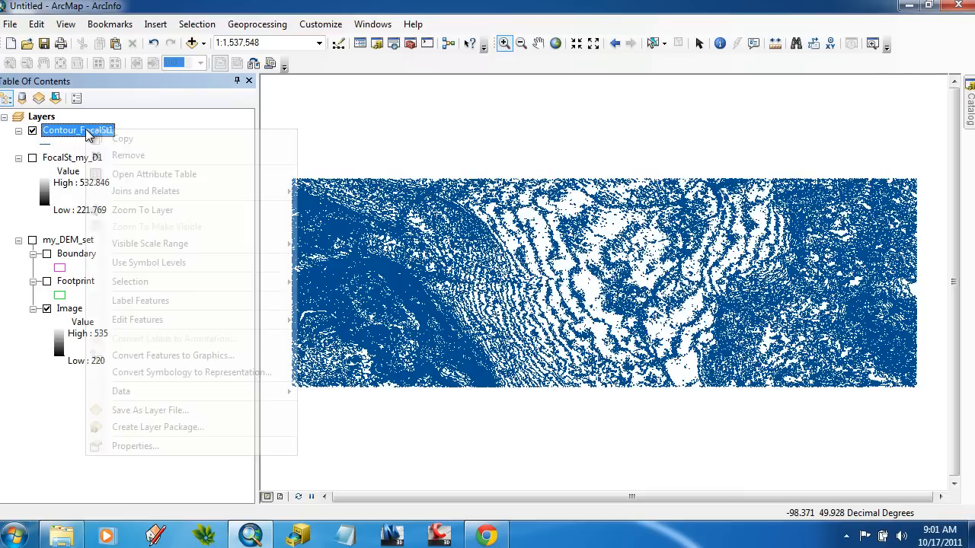
mouse_move(229, 393)
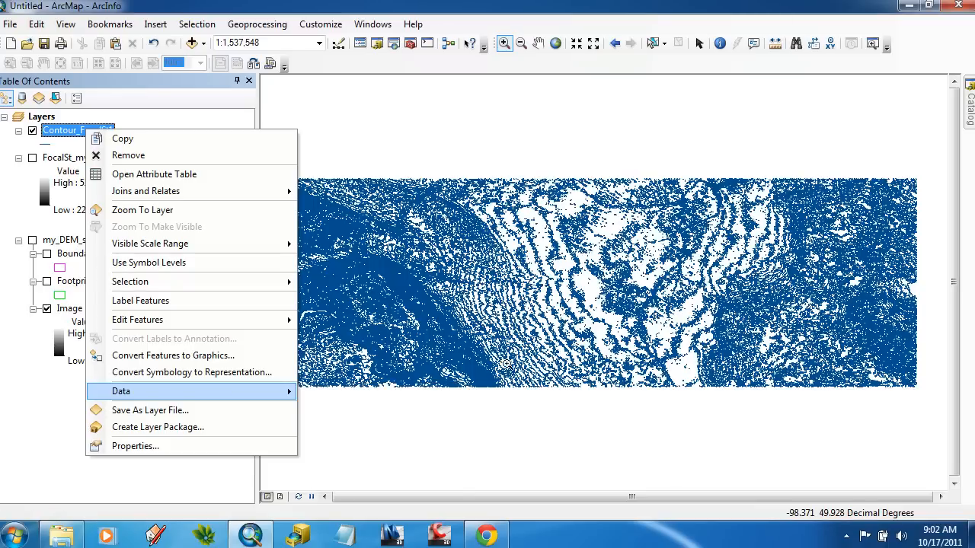
click(405, 137)
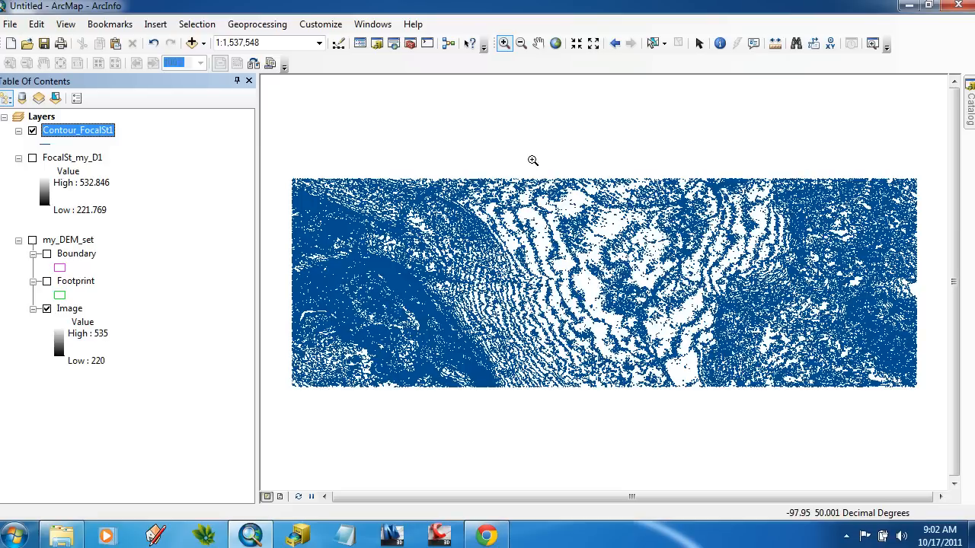
Turn on feature labels for the Contour_FocalSt1 layer and inspect them on the closed contours at a close scale.
drag(533, 160, 437, 239)
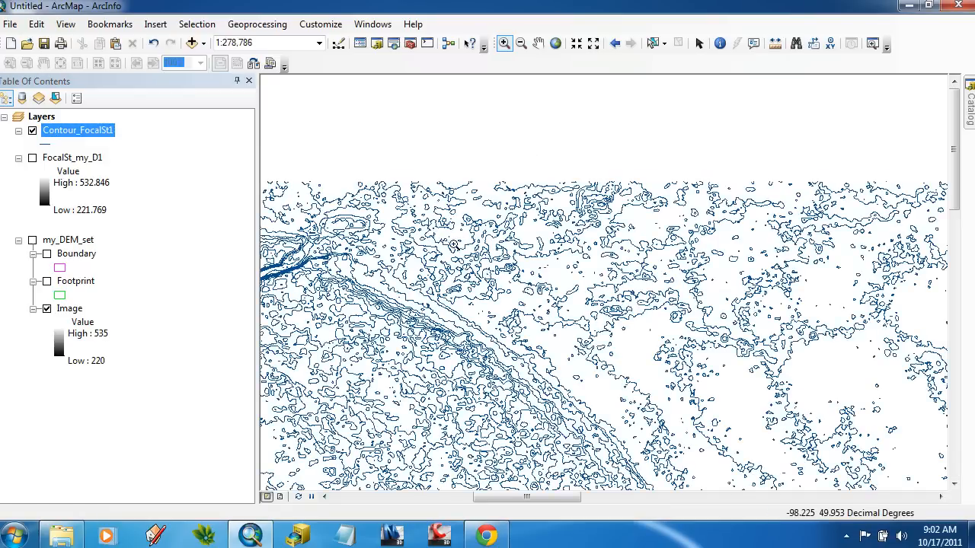
drag(504, 186, 291, 328)
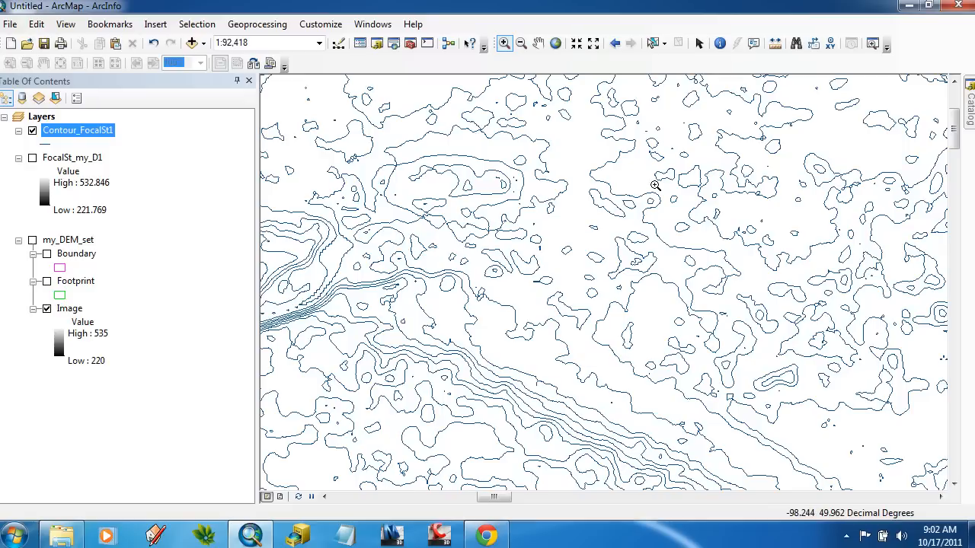
right_click(102, 134)
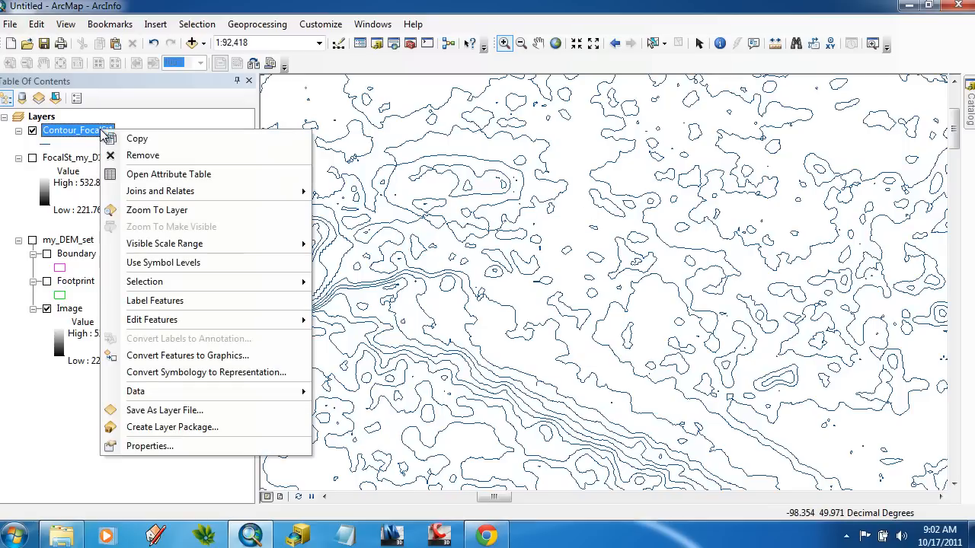
click(194, 302)
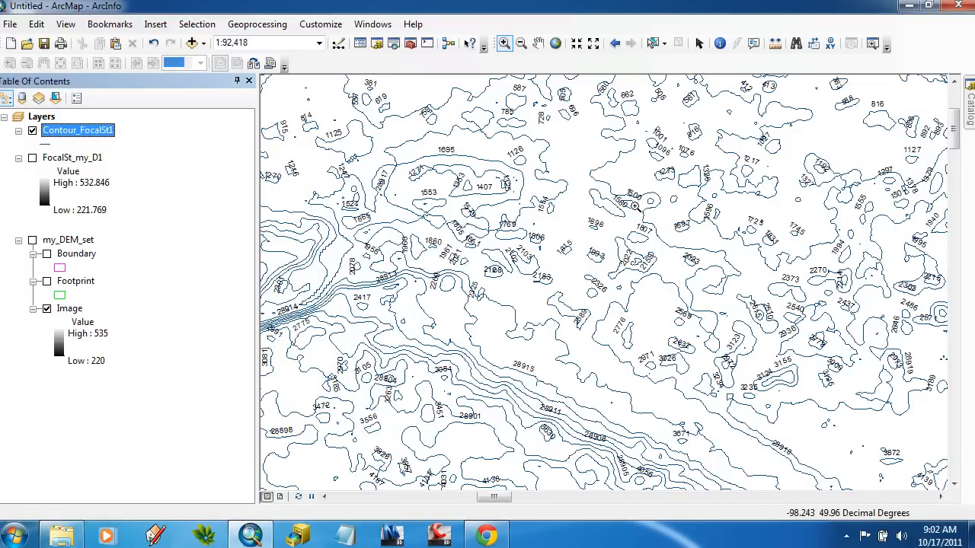
drag(668, 188, 500, 299)
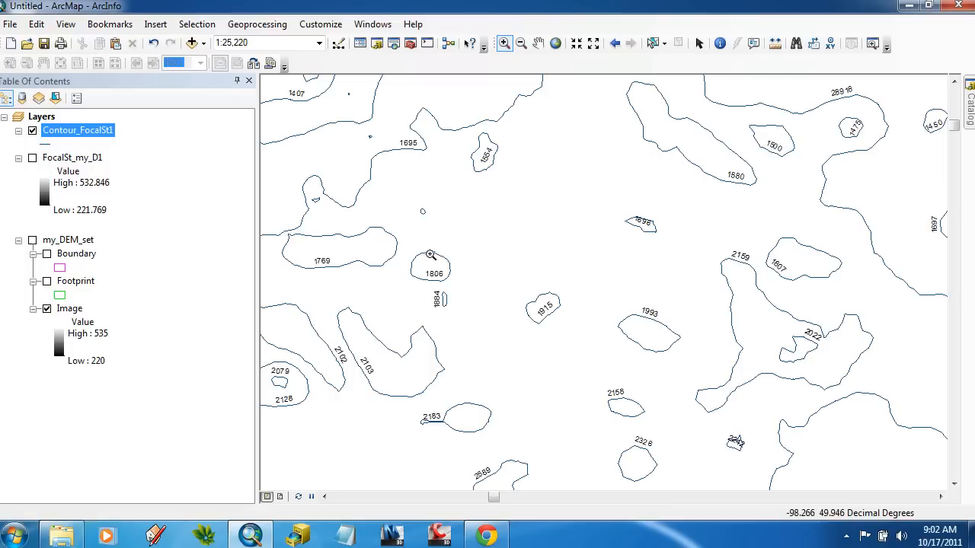
Examine the Contour field in the attribute table of Contour_FocalSt1, then close the table.
right_click(82, 133)
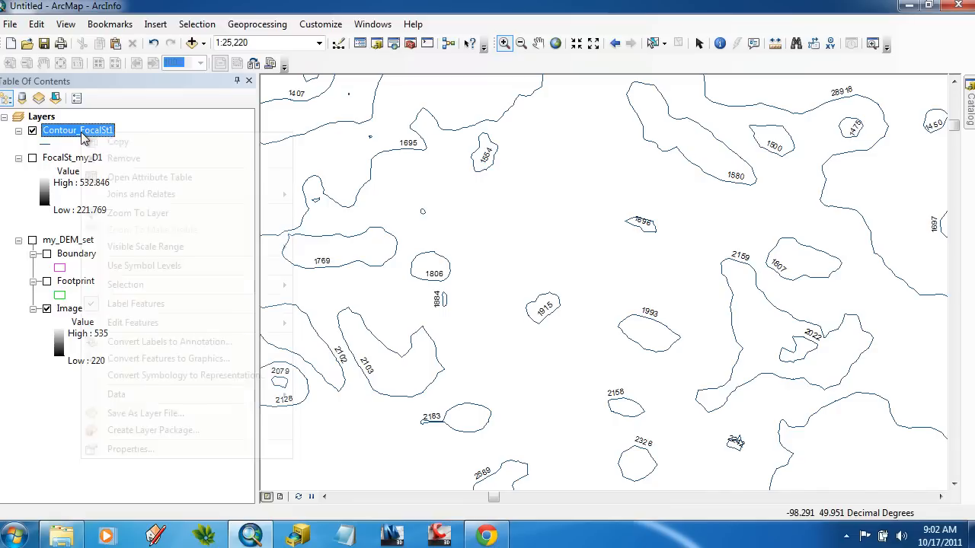
click(146, 177)
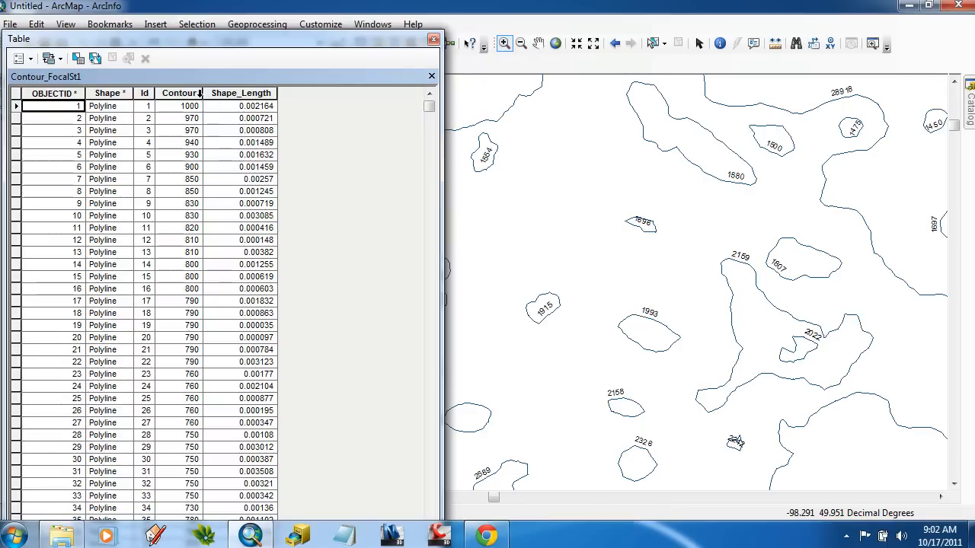
click(432, 39)
Set the label field of the Contour_FocalSt1 layer to Contour and apply it to the map.
right_click(75, 134)
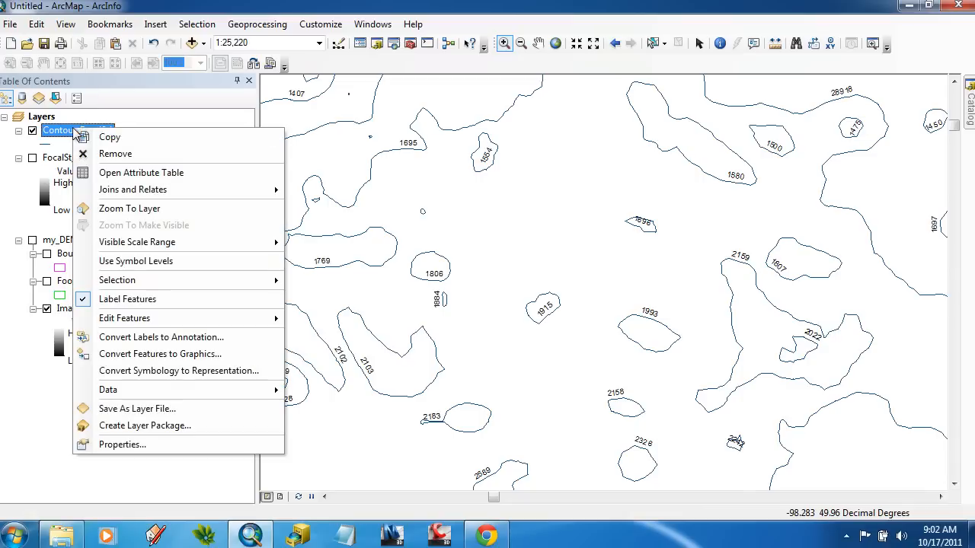
click(144, 442)
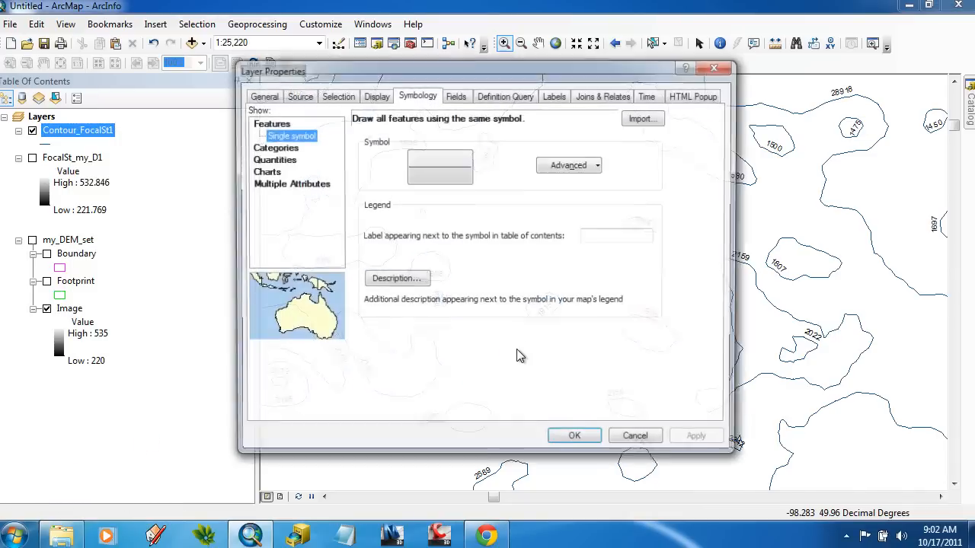
click(556, 95)
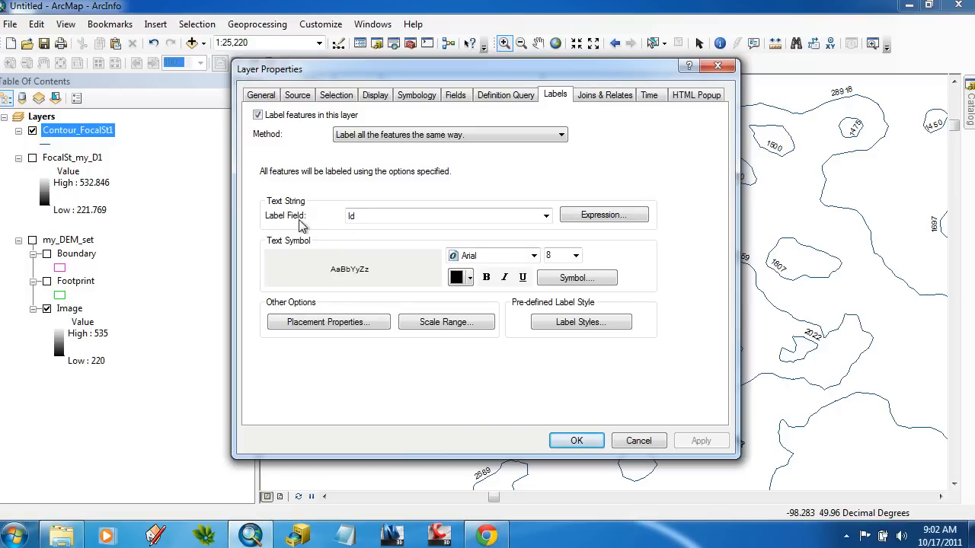
click(552, 217)
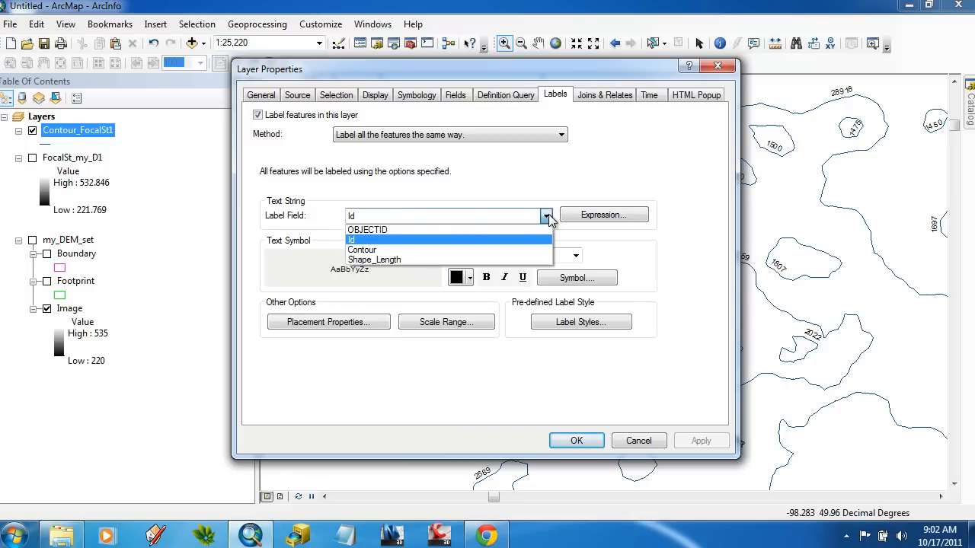
click(363, 246)
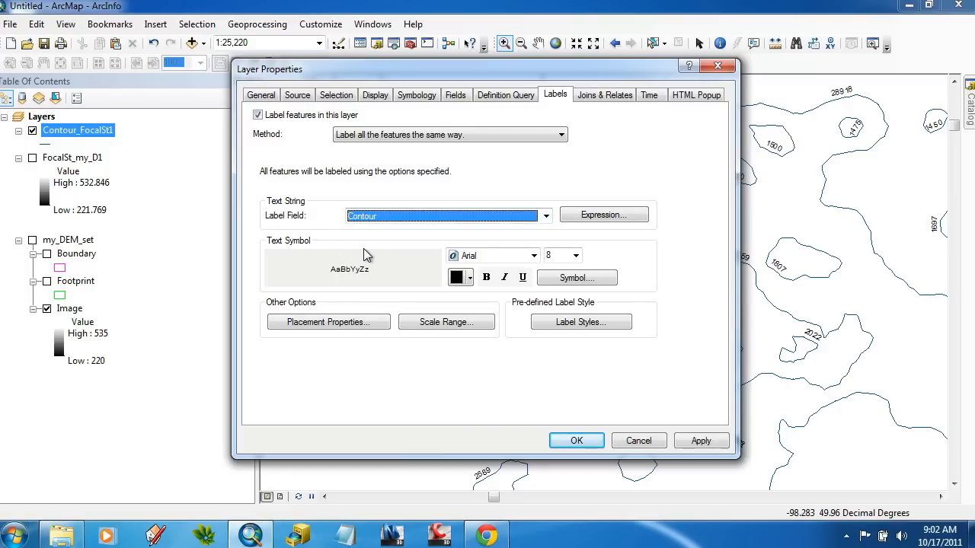
click(577, 441)
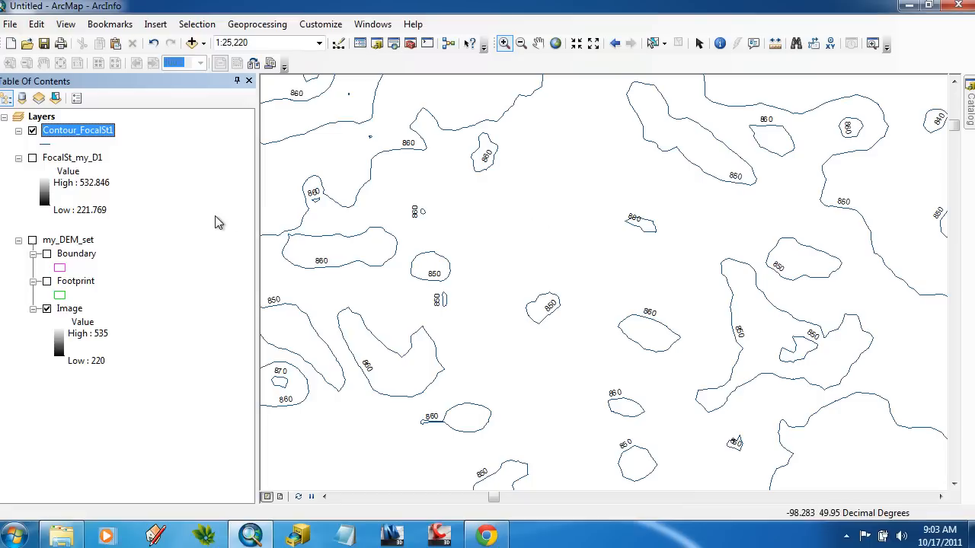
Try to append the text " feet" directly after [Contour] in the label expression of the Contour_FocalSt1 layer.
right_click(104, 131)
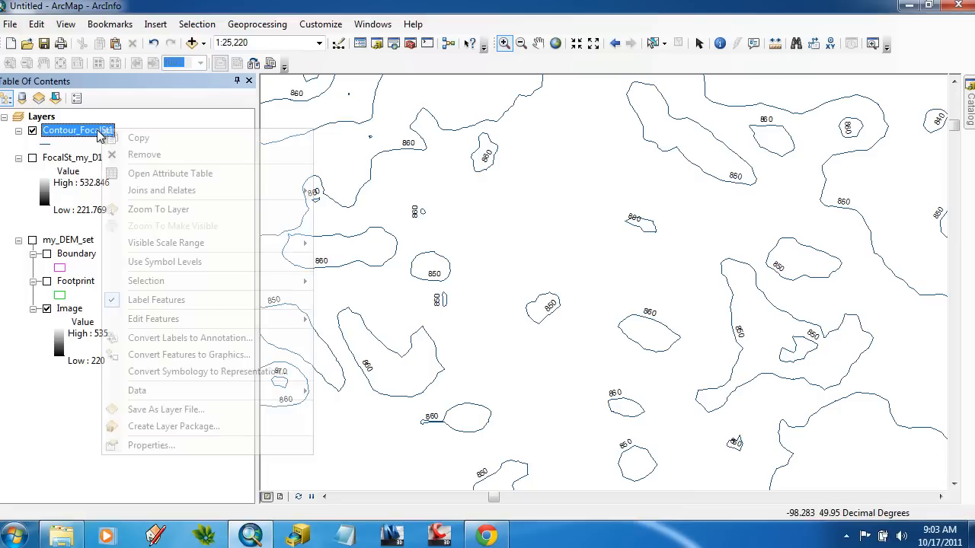
click(152, 446)
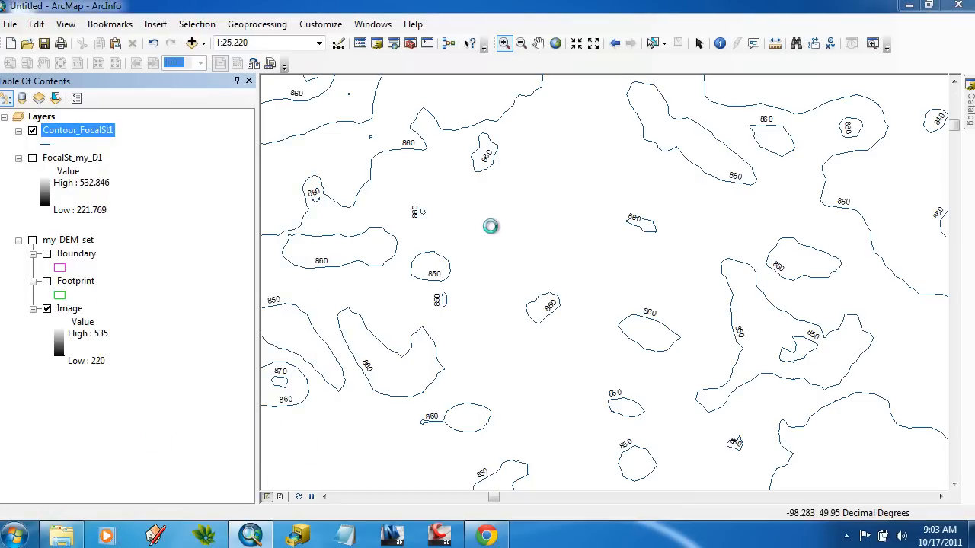
click(387, 216)
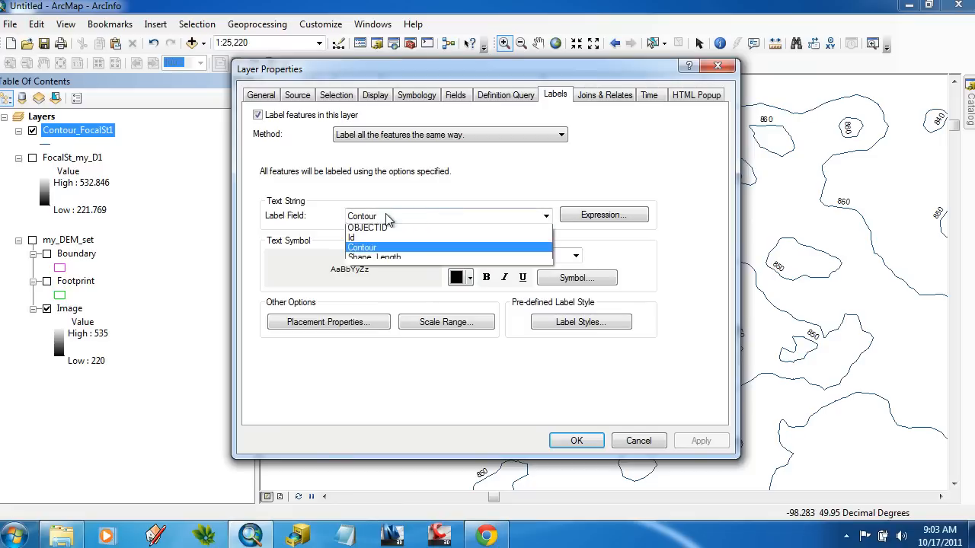
click(549, 216)
click(632, 216)
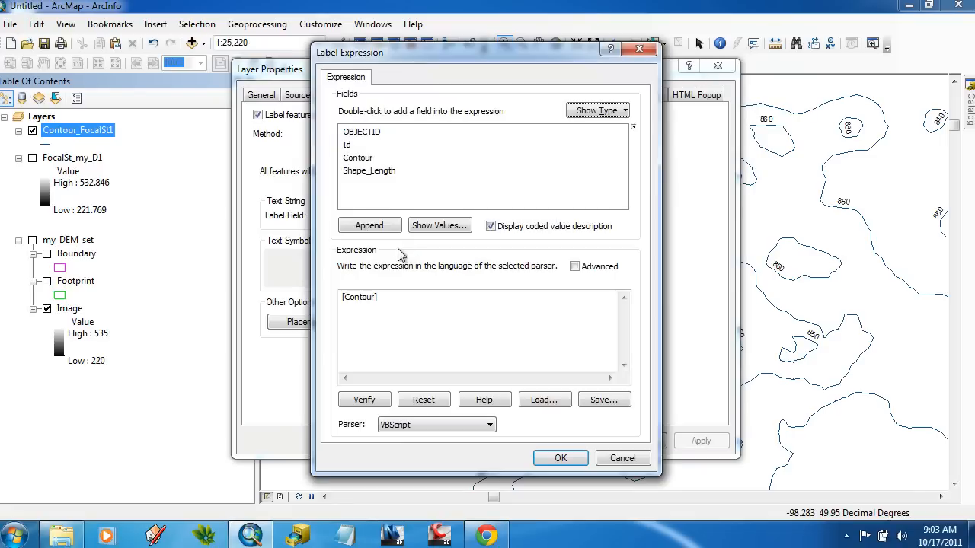
click(406, 297)
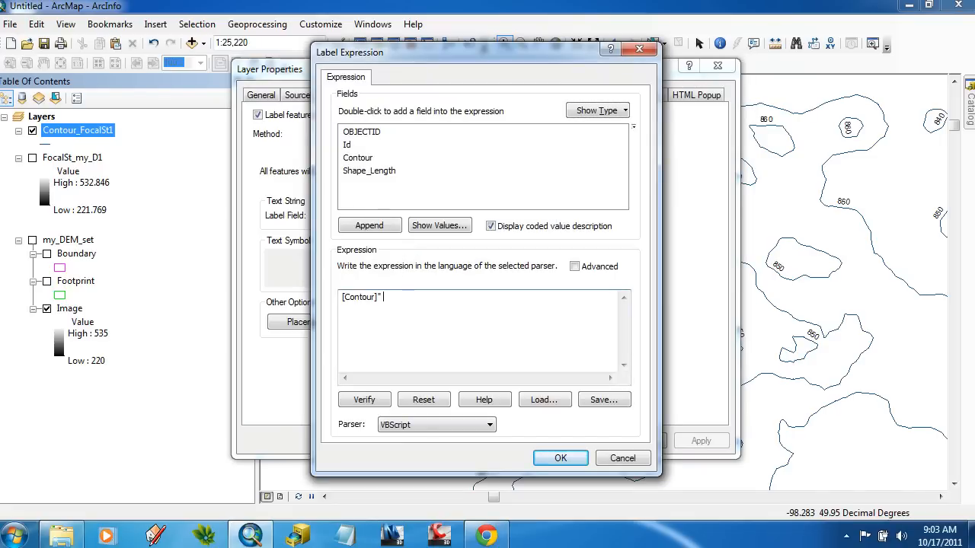
text(" feet")
click(562, 458)
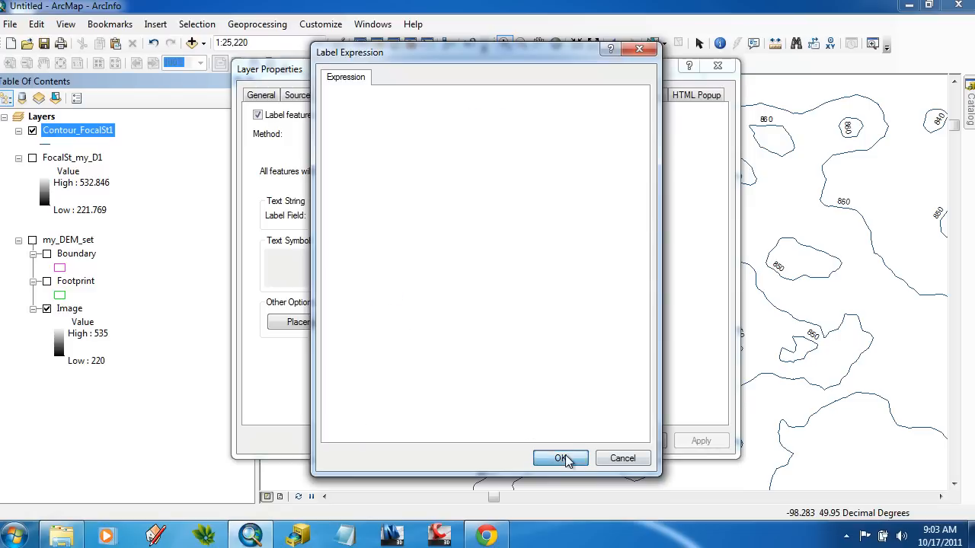
click(560, 317)
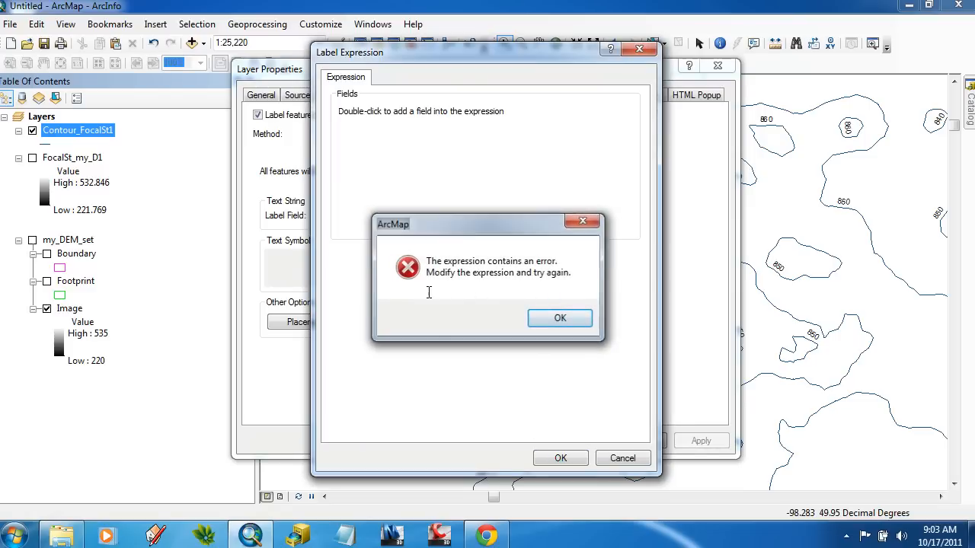
Correct the label expression to join [Contour] with " feet", apply it, and check the contour labels at smaller scales.
click(377, 297)
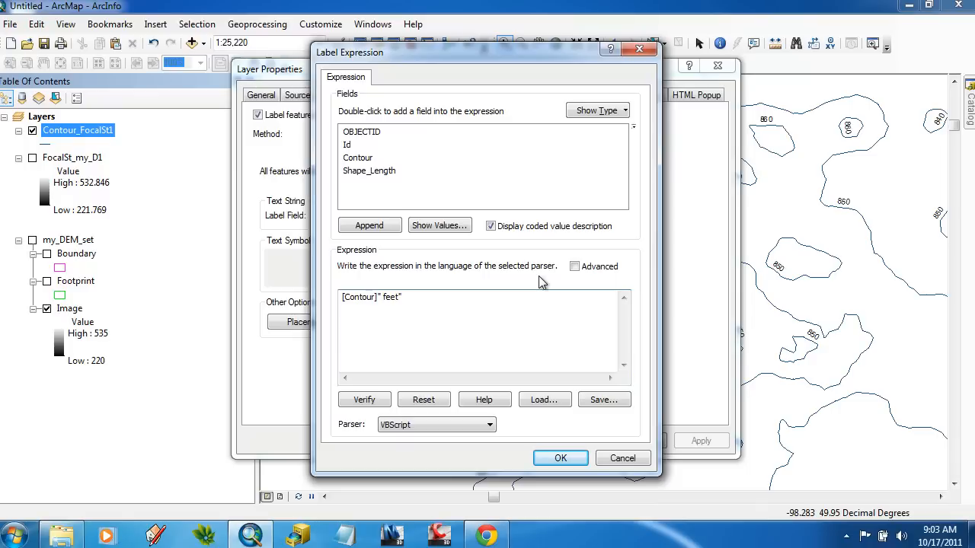
text(+)
key(BackSpace)
click(568, 457)
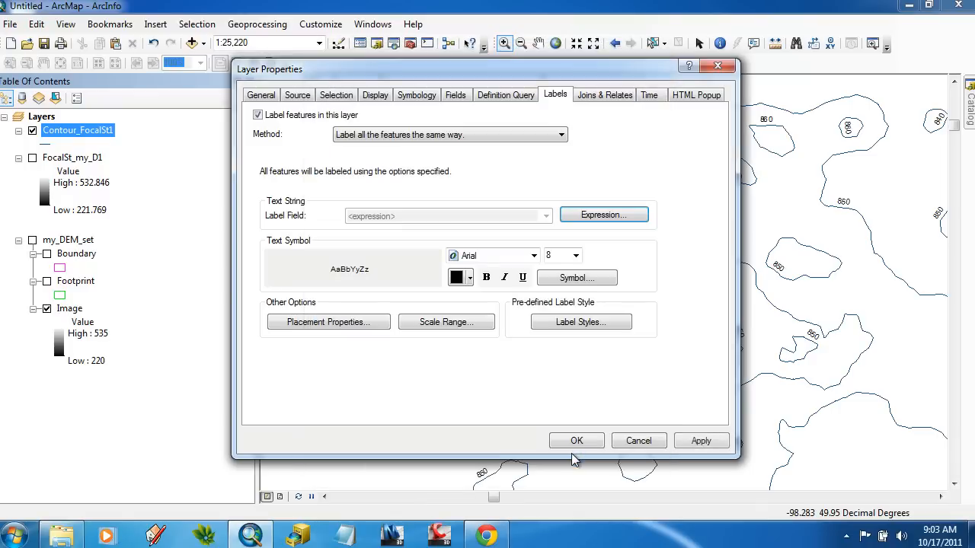
click(714, 442)
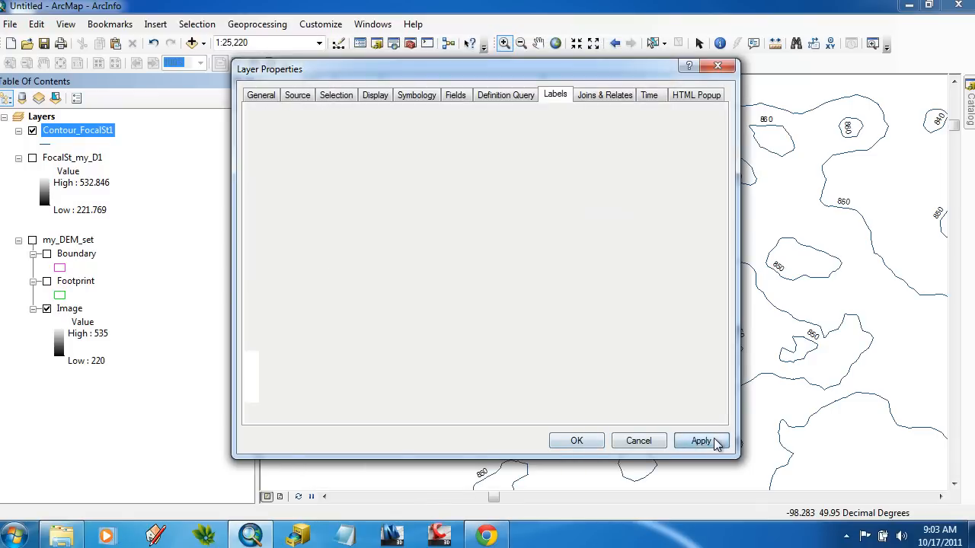
click(718, 66)
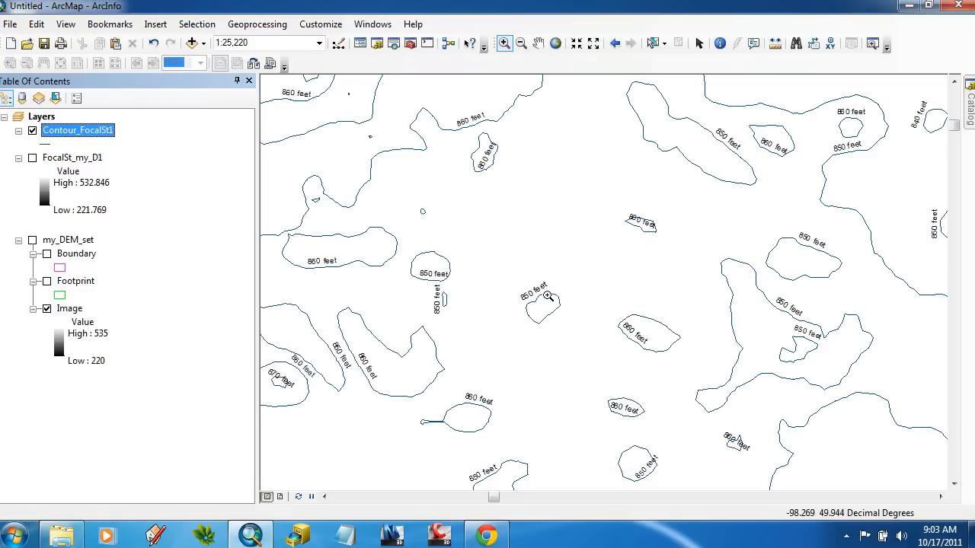
scroll(548, 297, down, 3)
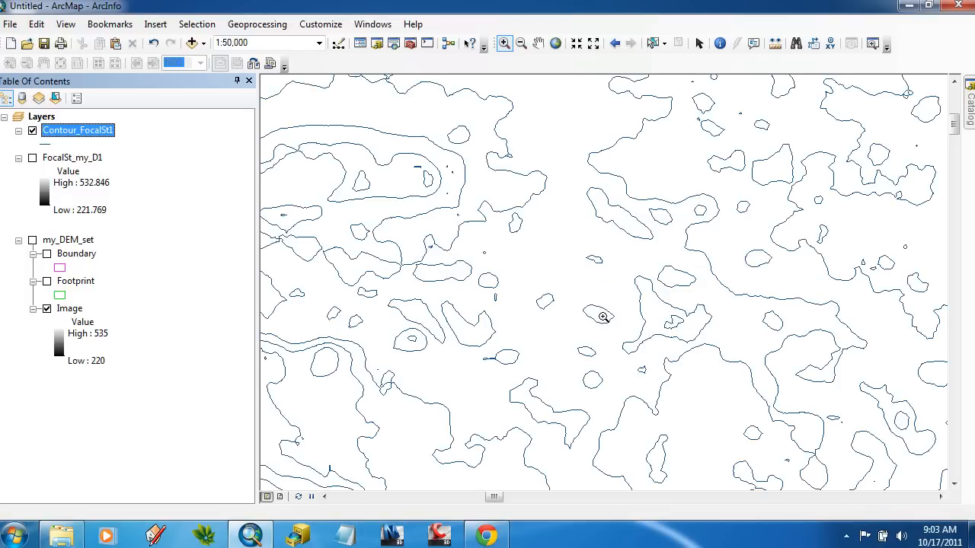
scroll(549, 306, up, 1)
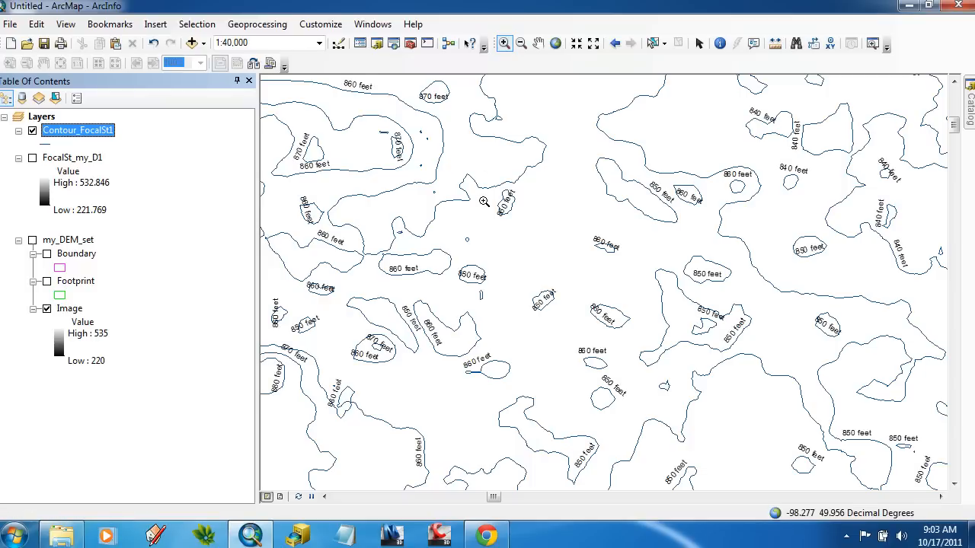
Add the USA Topo Maps basemap to the map.
click(204, 44)
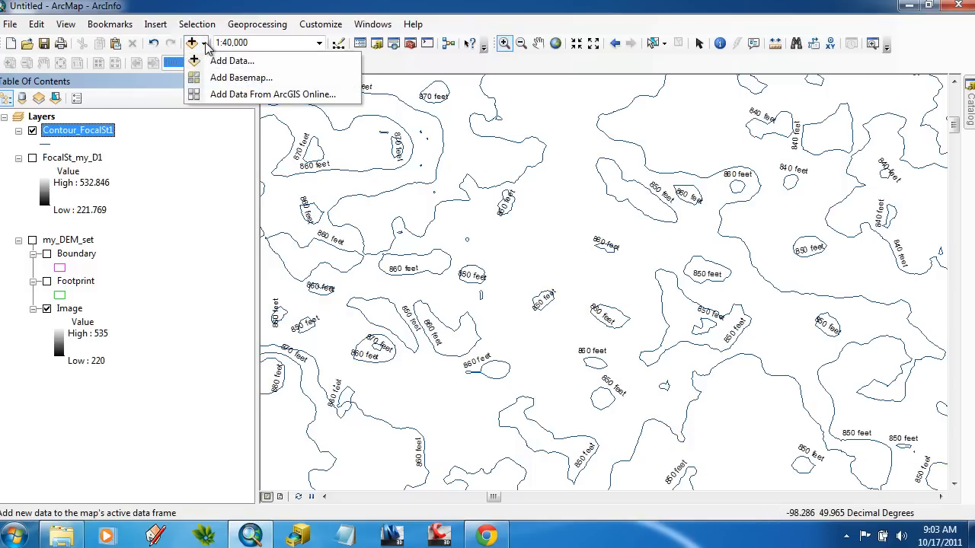
click(243, 78)
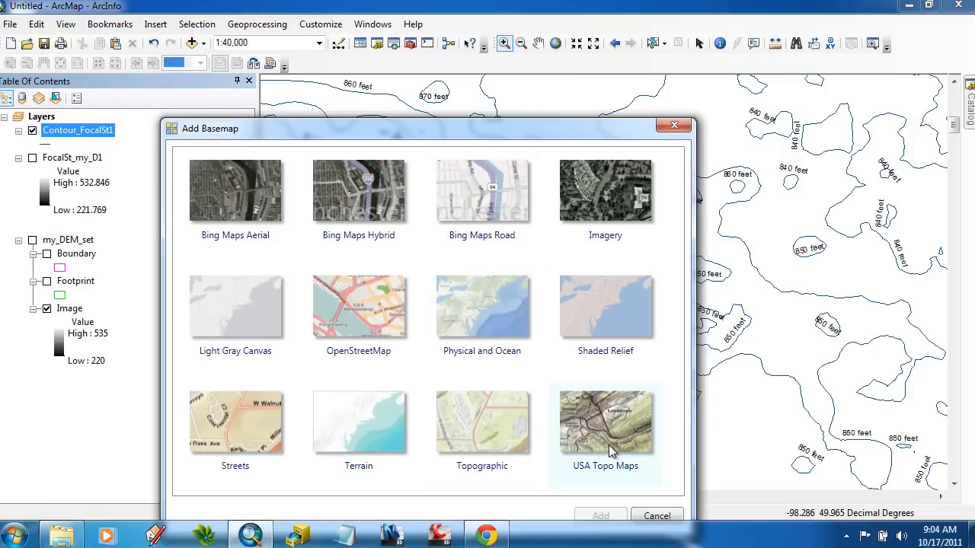
click(604, 446)
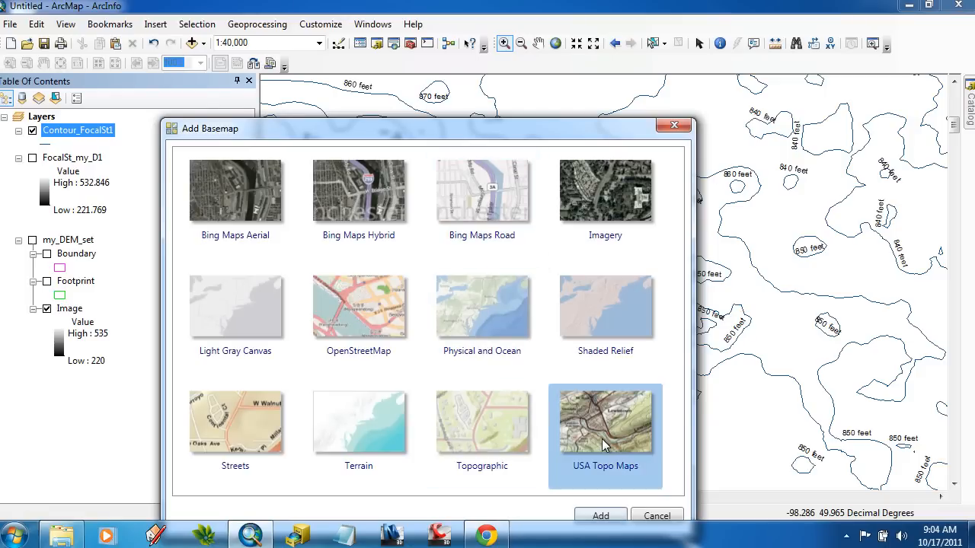
click(600, 517)
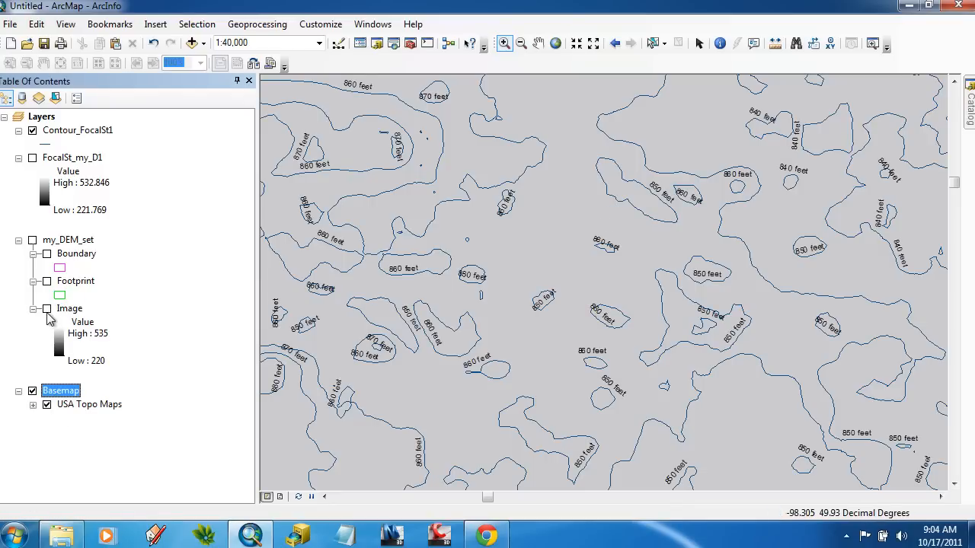
Examine the labelled contours against the USA Topo Maps basemap at several scales and expand the basemap's sublayers.
scroll(570, 305, up, 2)
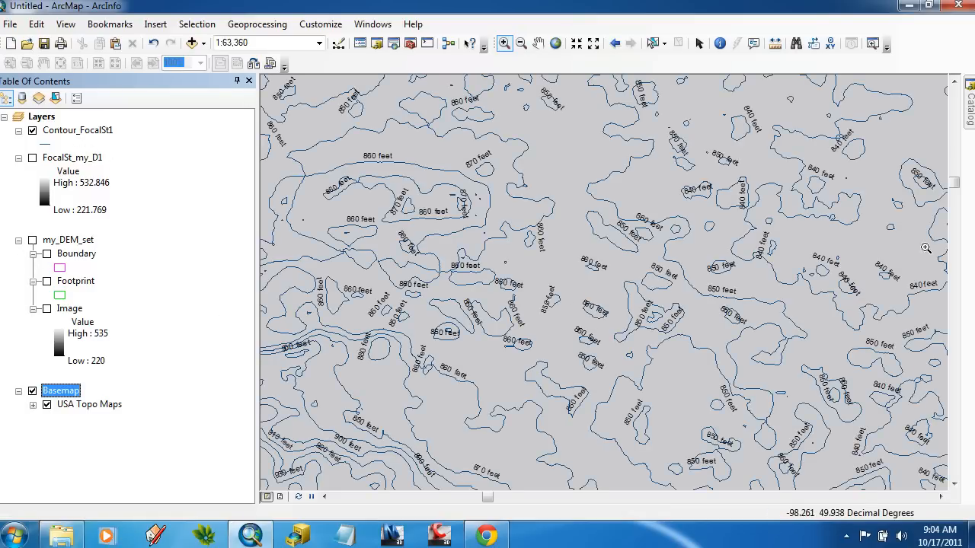
scroll(569, 290, up, 1)
scroll(569, 290, up, 5)
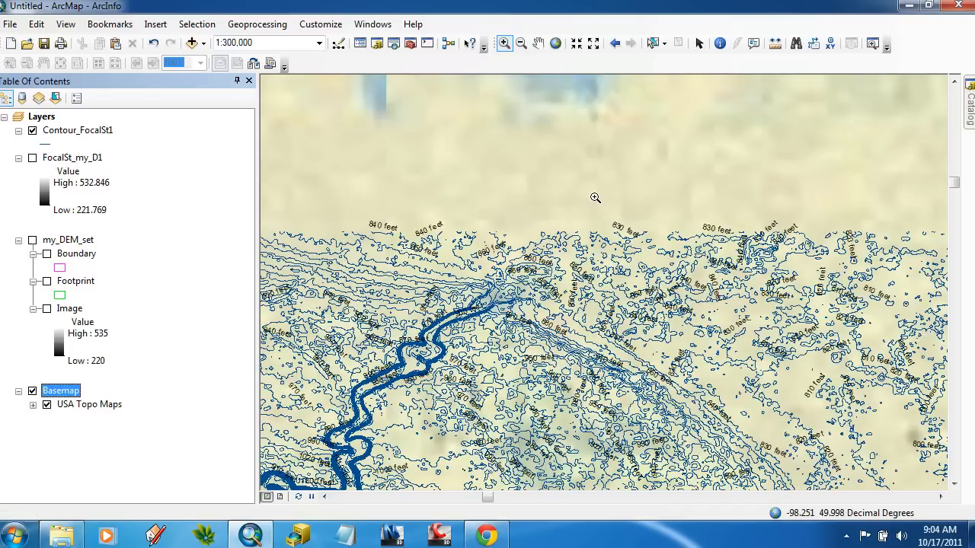
drag(644, 191, 568, 246)
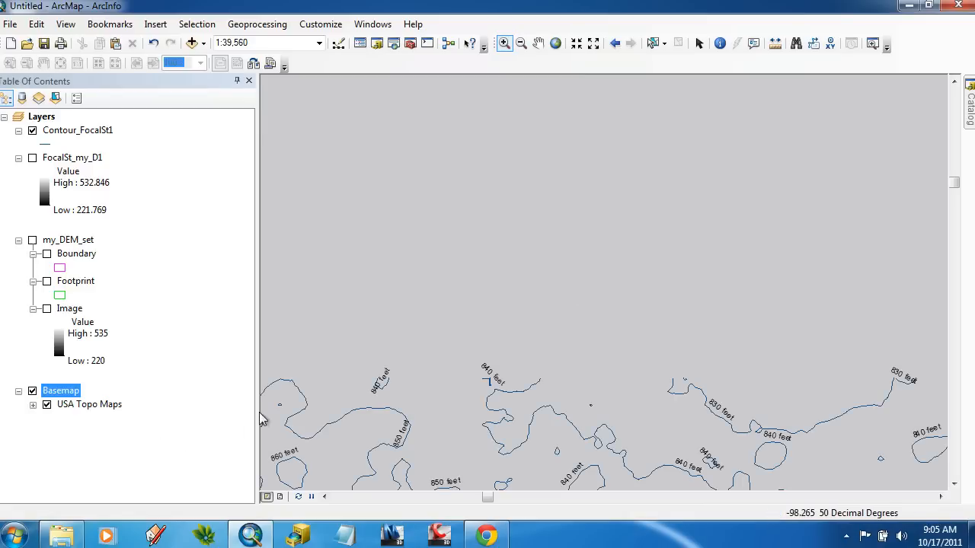
click(33, 405)
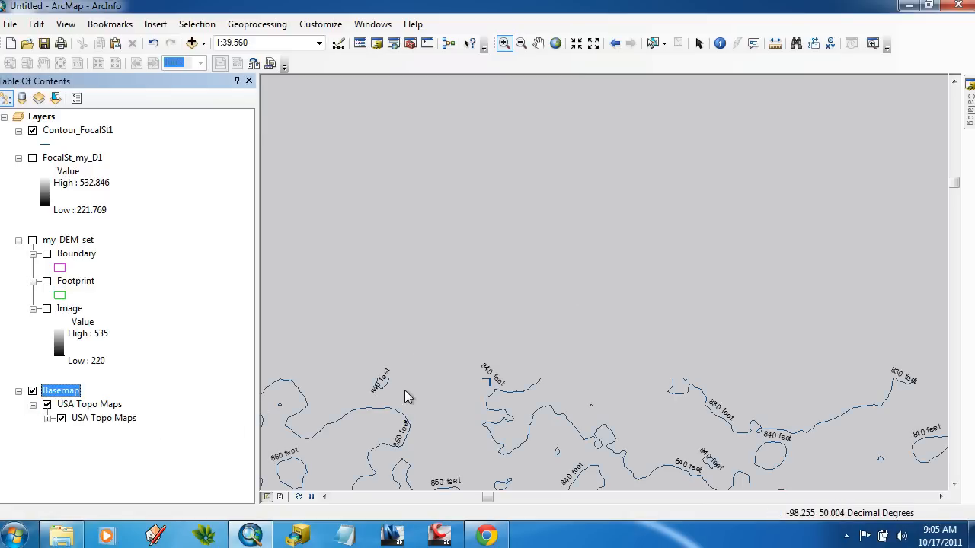